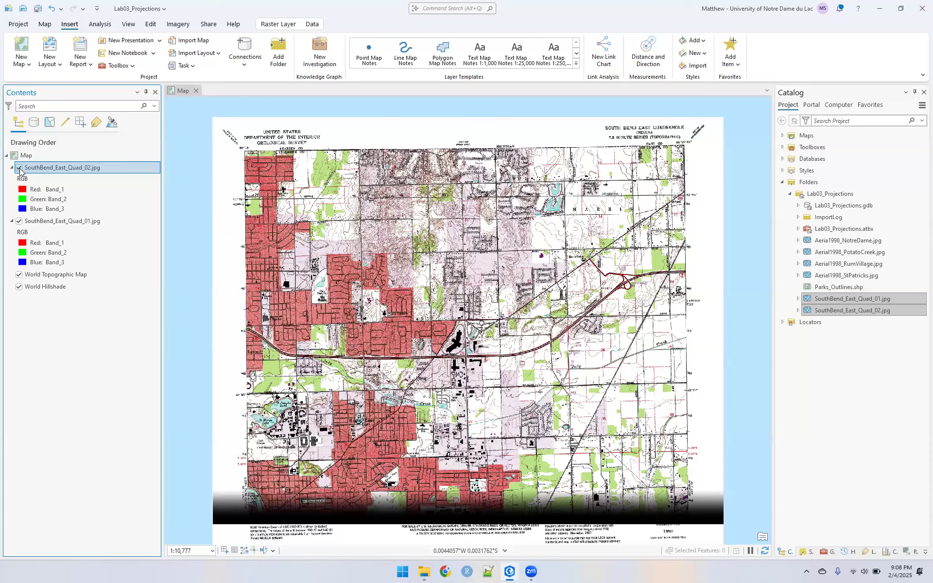
Hide the SouthBend_East_Quad_02.jpg layer and examine the datum and projection notes below the southwest corner of the Quad_01 scan.
key(space)
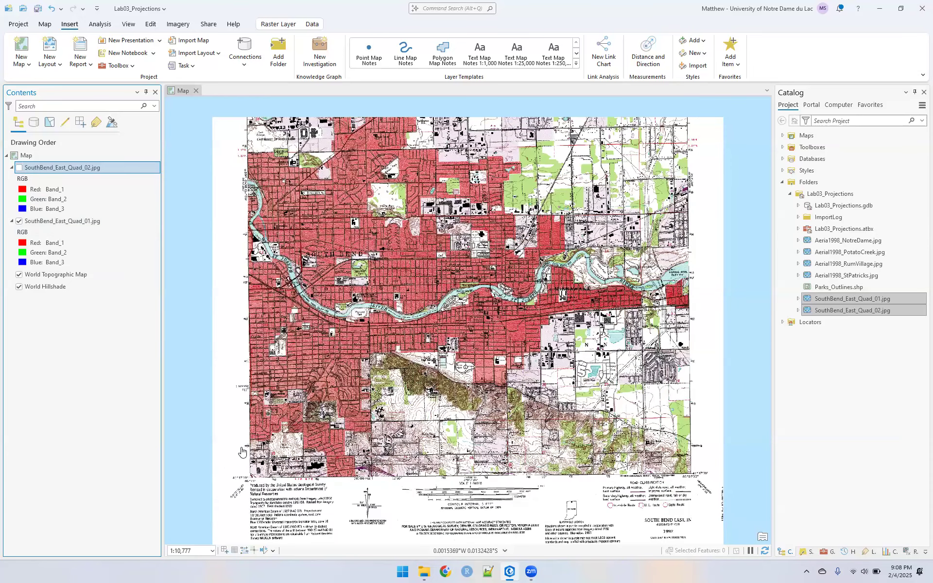
scroll(242, 451, down, 2)
scroll(242, 451, up, 5)
scroll(271, 470, up, 3)
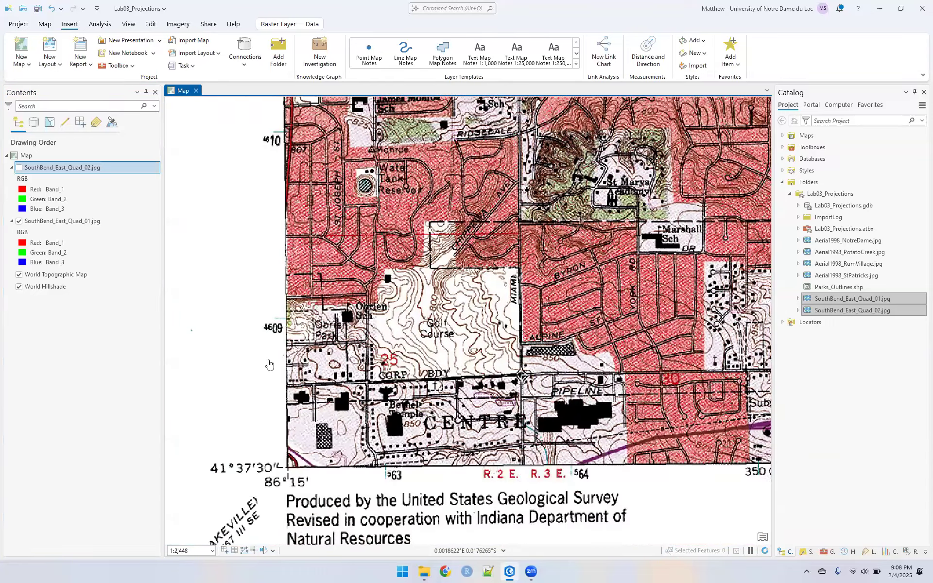
drag(266, 503, 269, 470)
drag(411, 524, 435, 401)
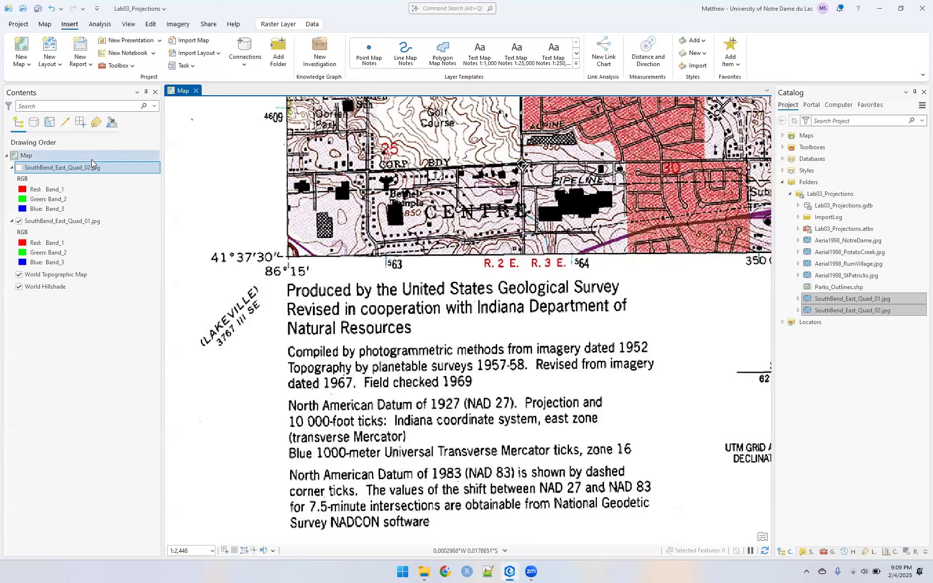
Set the map's coordinate system to the geographic system NAD 1927 from the North America, USA and territories group.
double_click(24, 158)
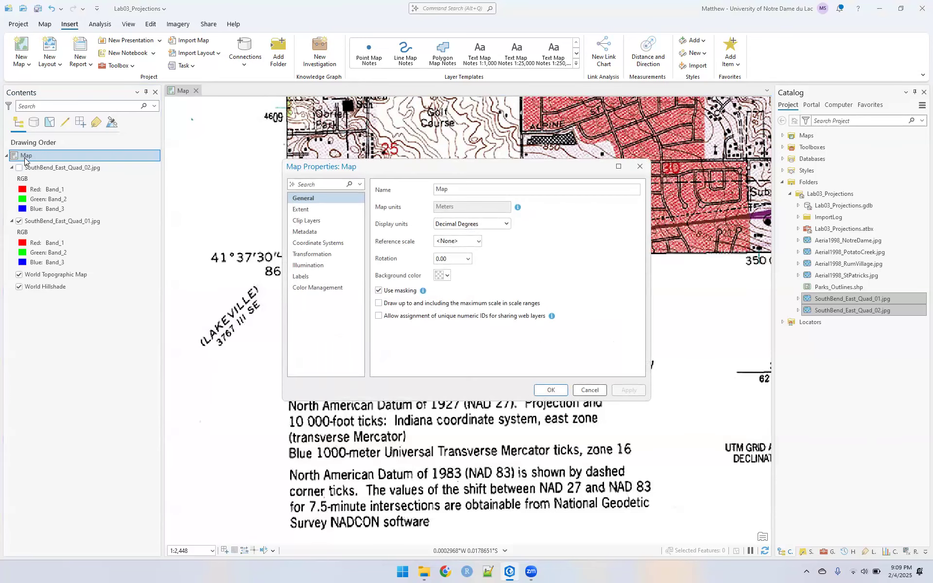
click(316, 244)
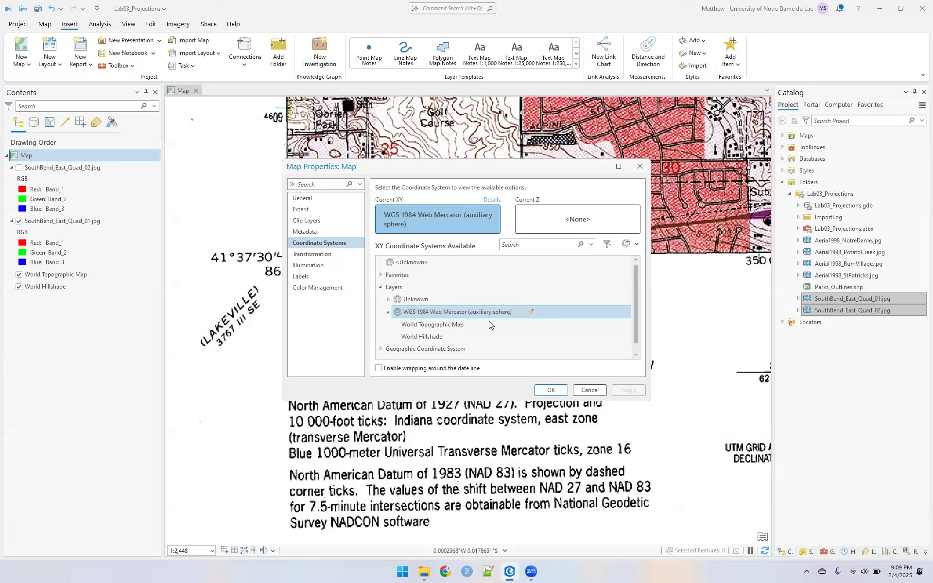
scroll(442, 326, down, 1)
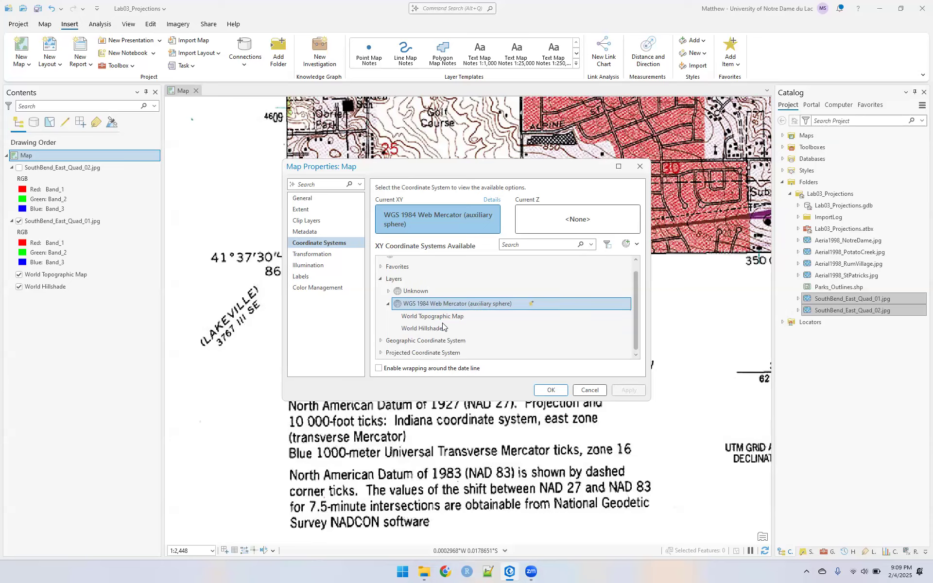
click(381, 341)
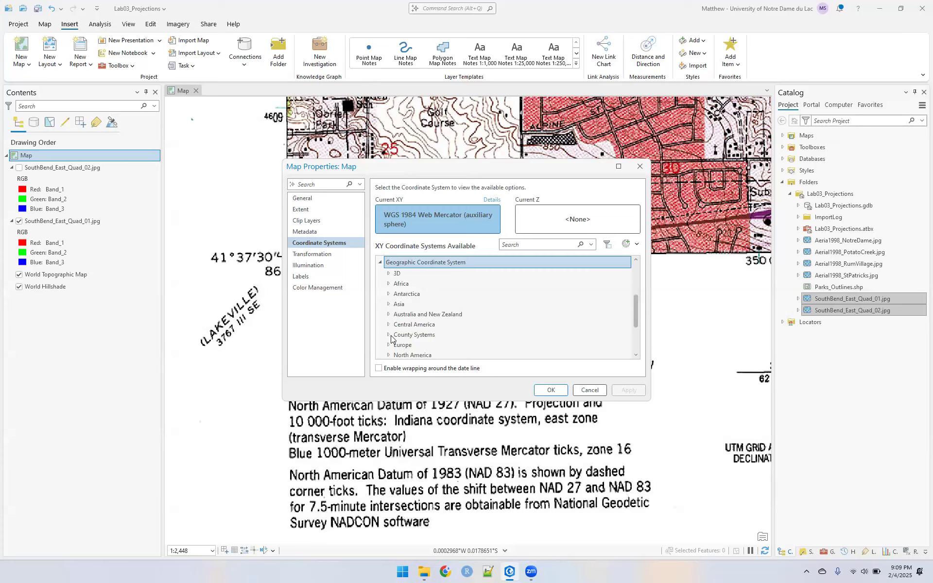
scroll(392, 339, down, 2)
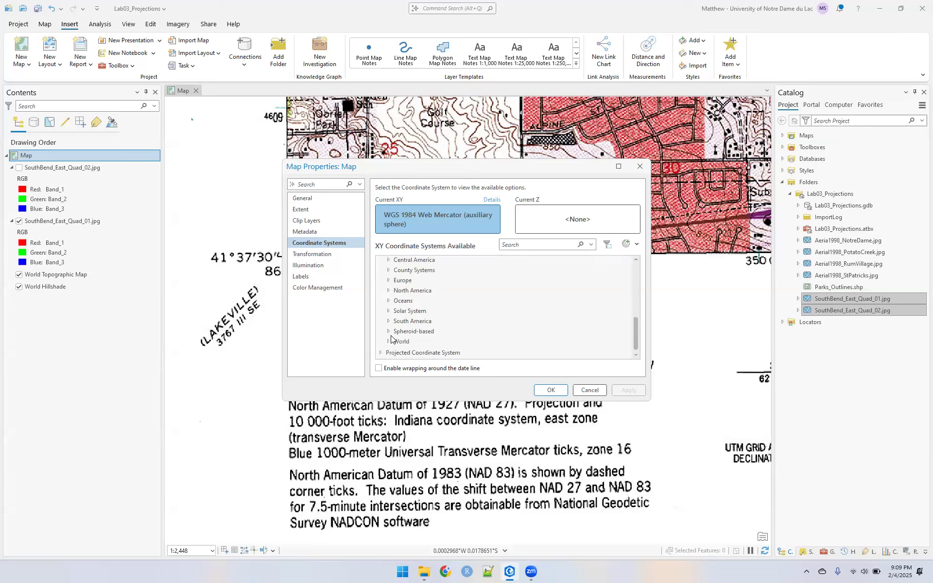
click(389, 291)
scroll(398, 315, down, 3)
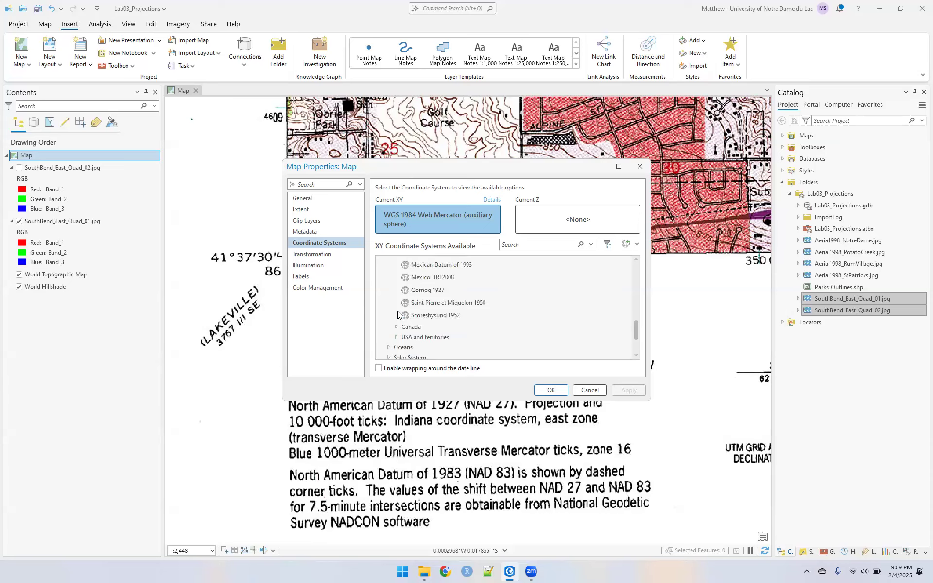
scroll(396, 309, down, 2)
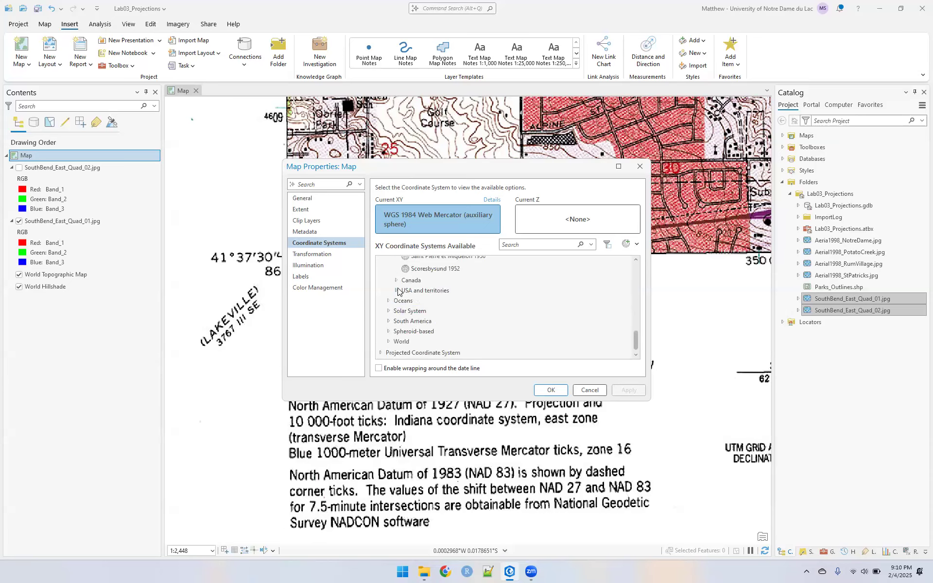
click(398, 291)
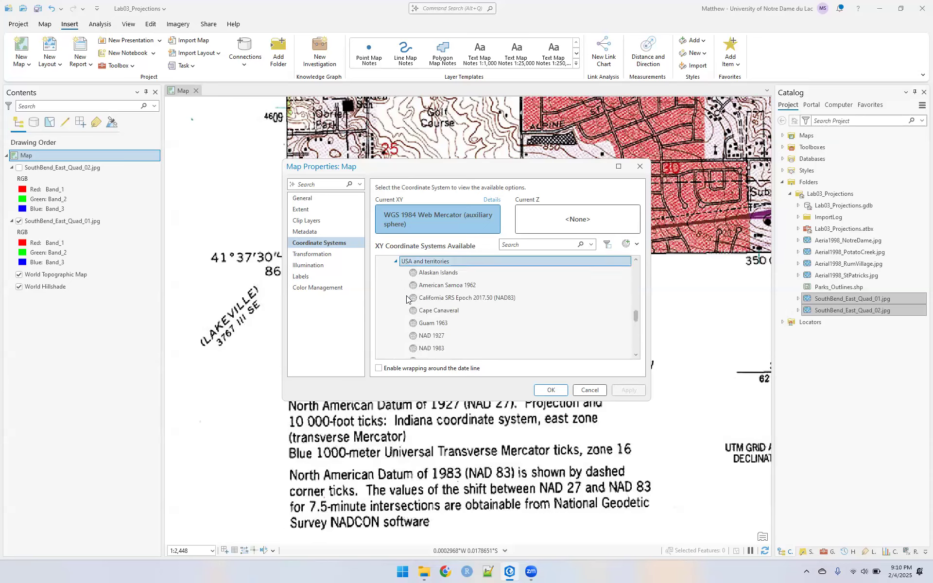
click(425, 337)
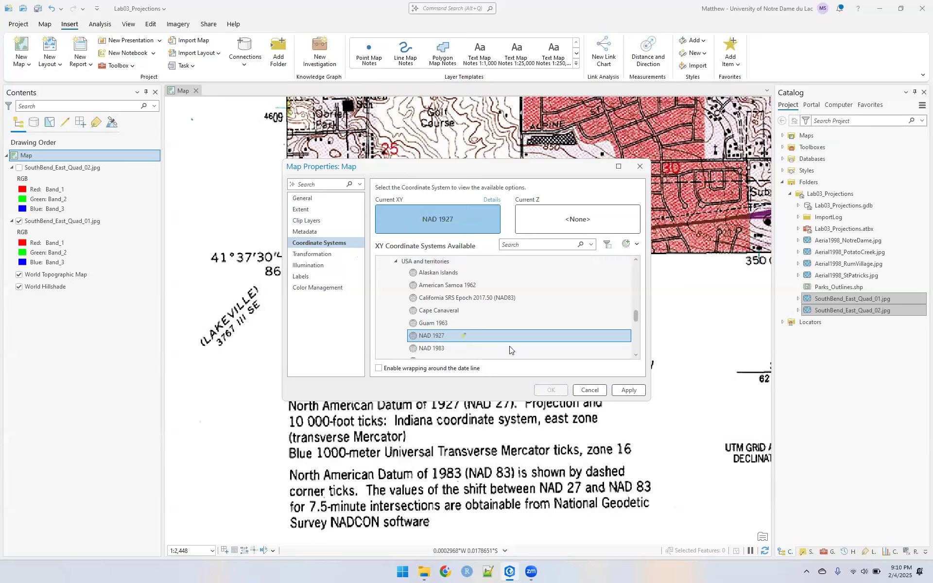
click(549, 392)
click(549, 392)
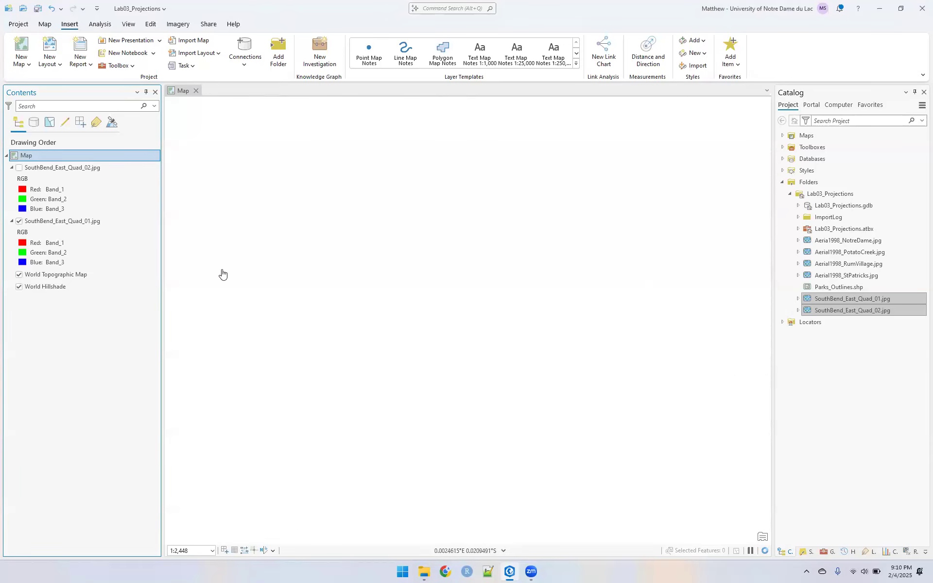
Start georeferencing SouthBend_East_Quad_01.jpg with the whole layer in view, and review the available transformation types.
right_click(46, 224)
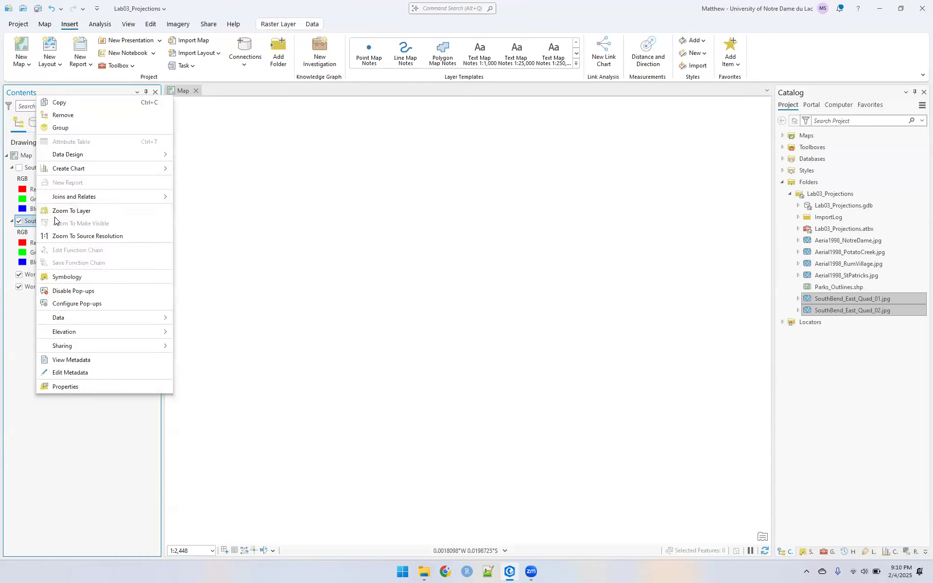
click(58, 212)
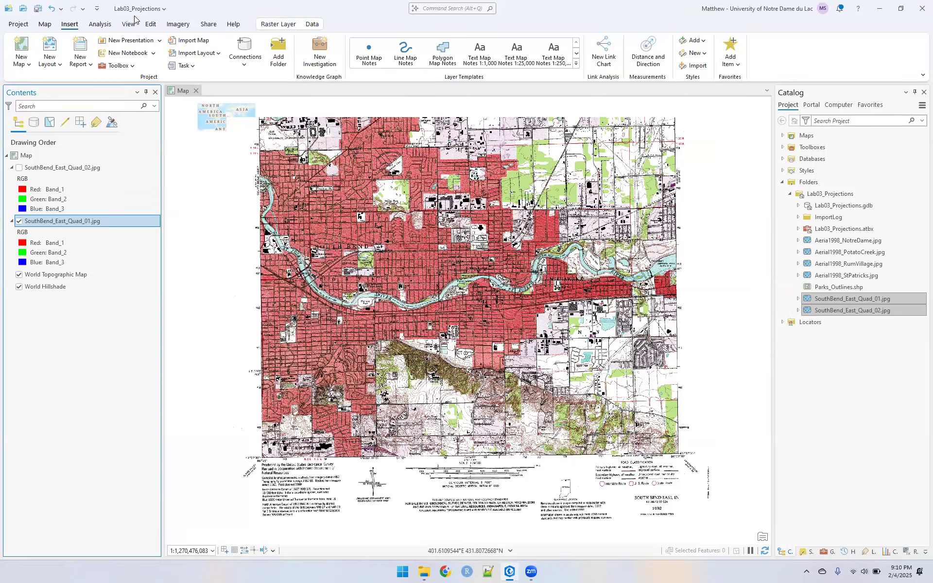
click(178, 24)
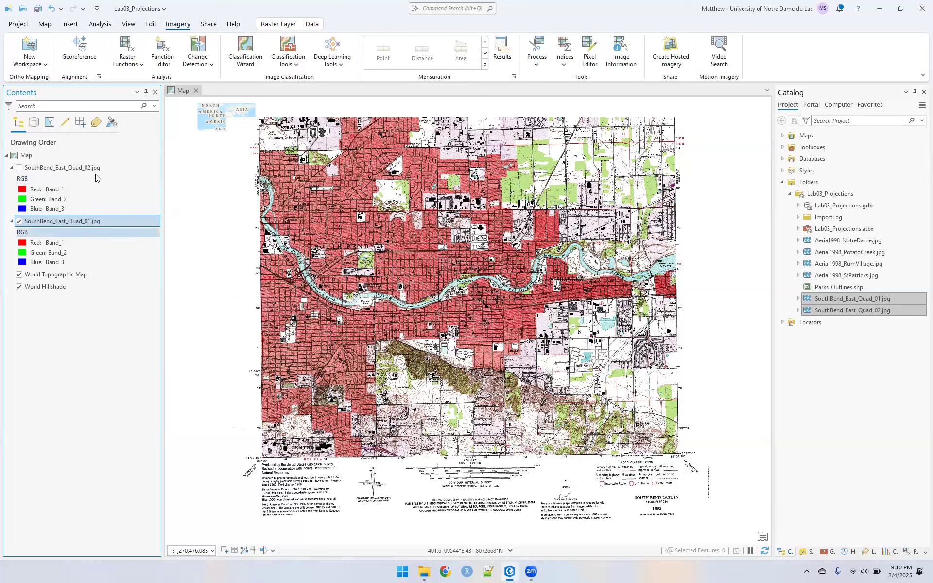
click(81, 55)
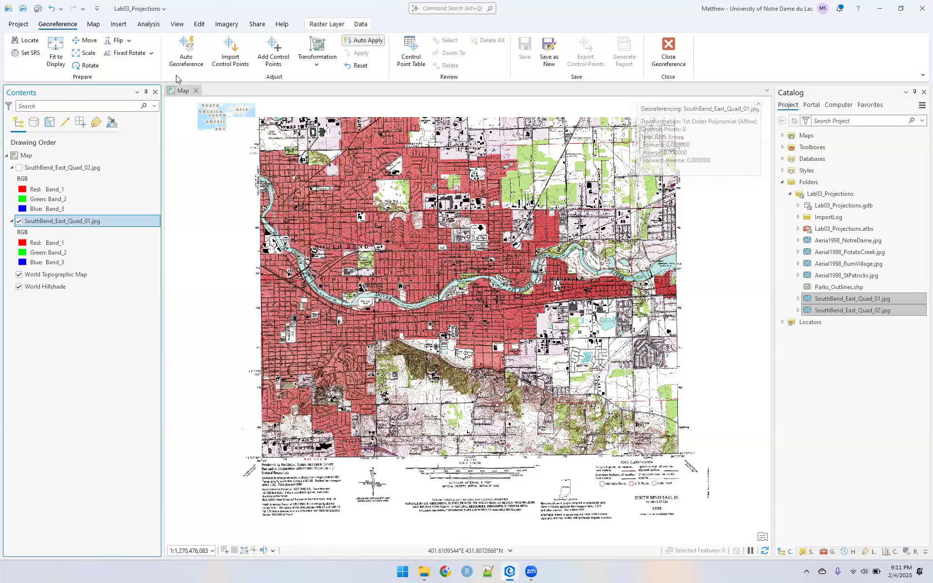
click(315, 72)
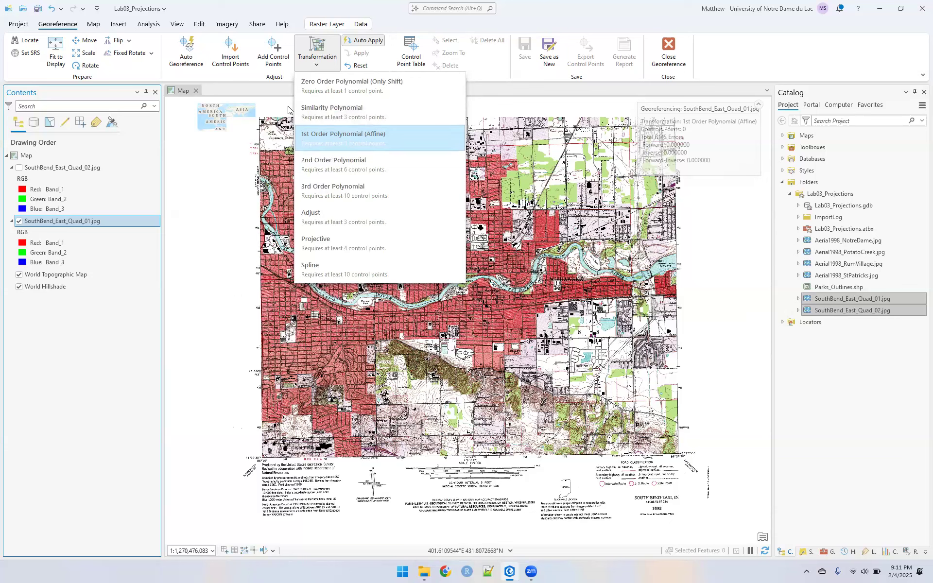
click(213, 79)
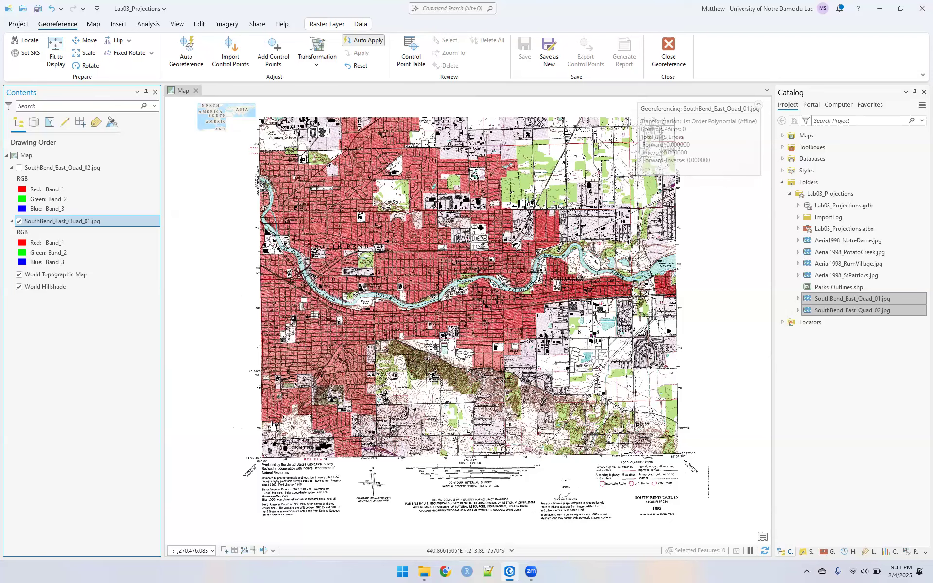
Place the source point of the first control point at the quad's southwest corner, labelled 41°37'30" and 86°15'.
scroll(271, 425, down, 2)
scroll(271, 425, up, 3)
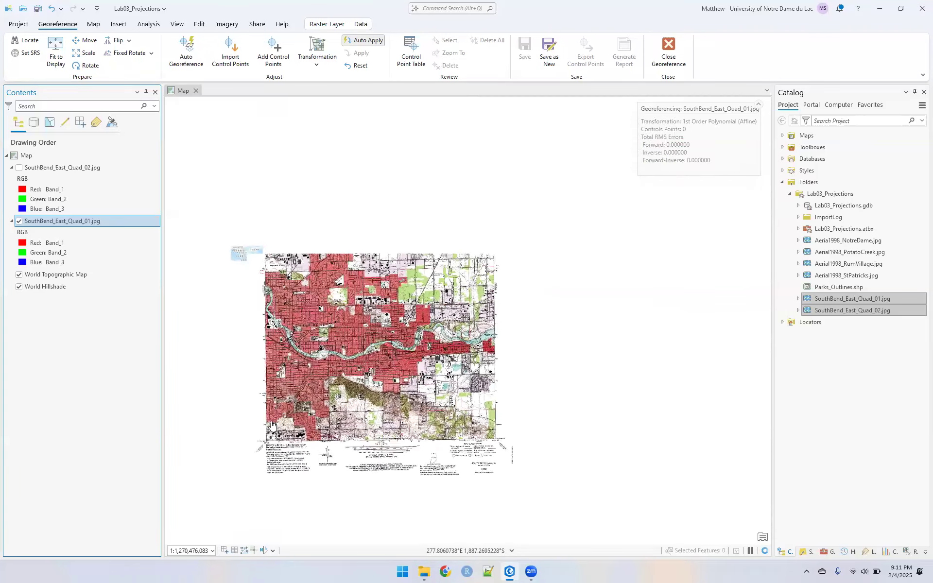
scroll(218, 511, up, 2)
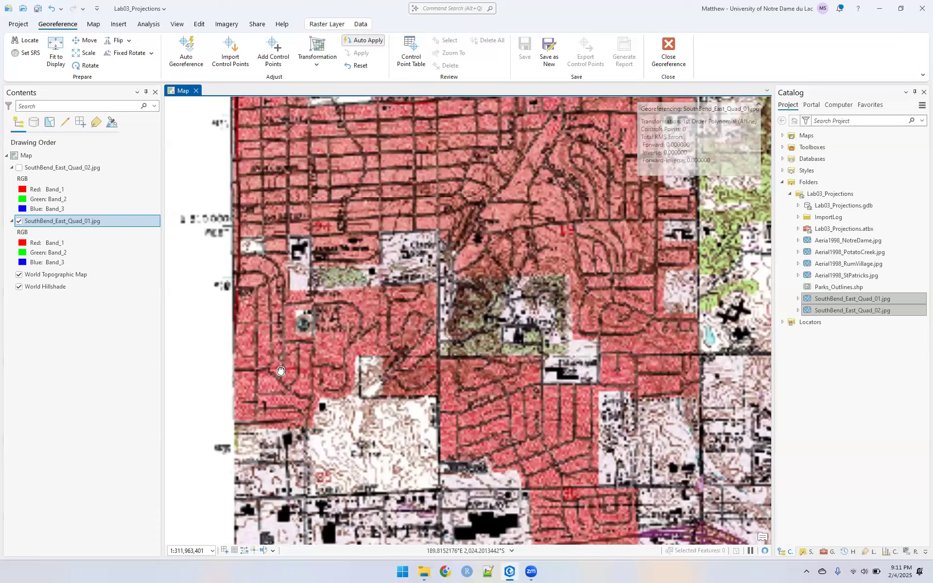
scroll(273, 382, up, 2)
scroll(274, 382, up, 2)
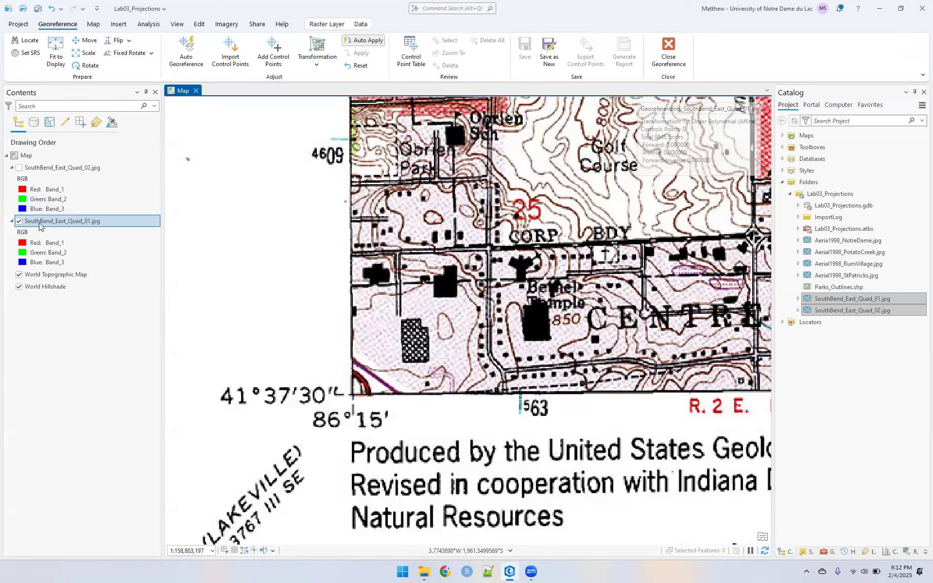
click(272, 50)
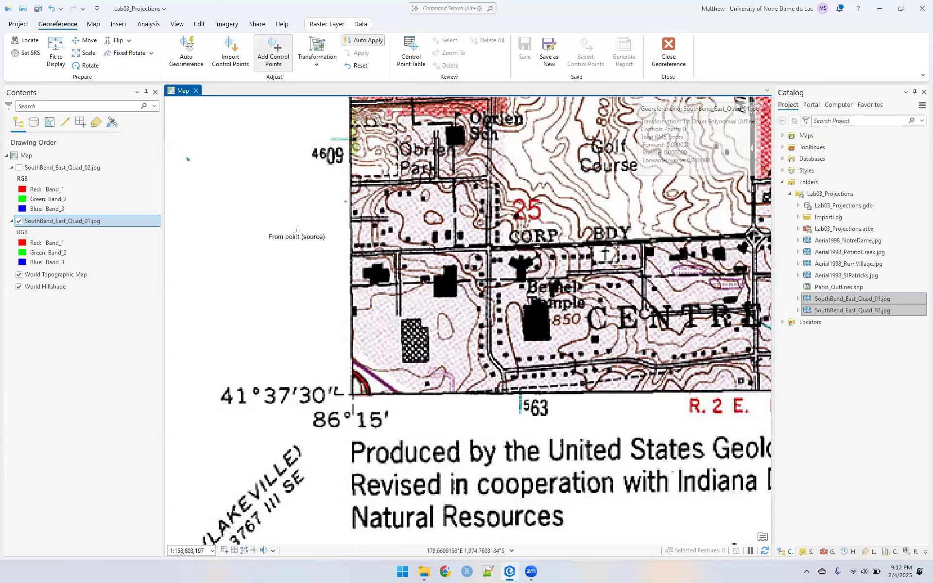
click(354, 393)
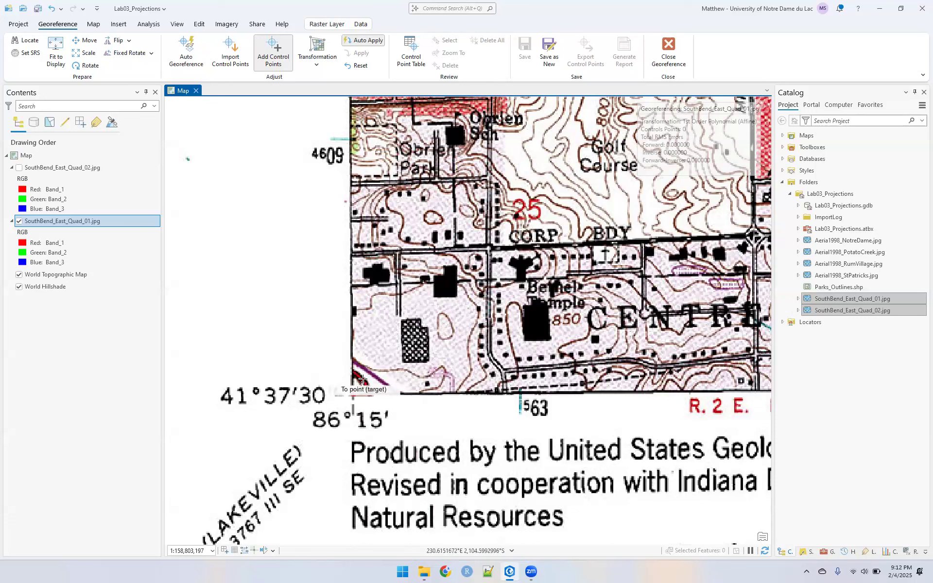
Set the control point's target coordinates to longitude 86°15'0" W and latitude 41°37'30" N in degrees, minutes and seconds.
right_click(364, 380)
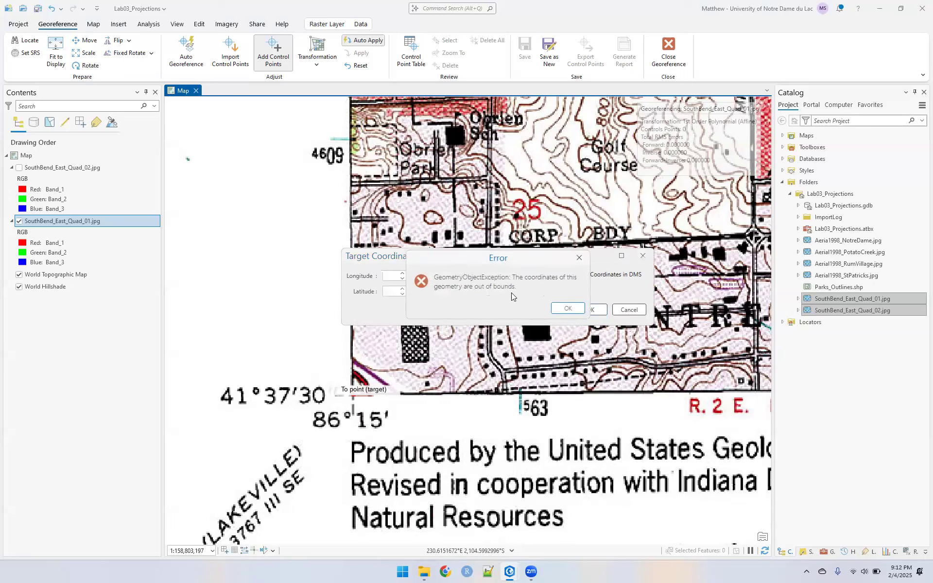
click(568, 309)
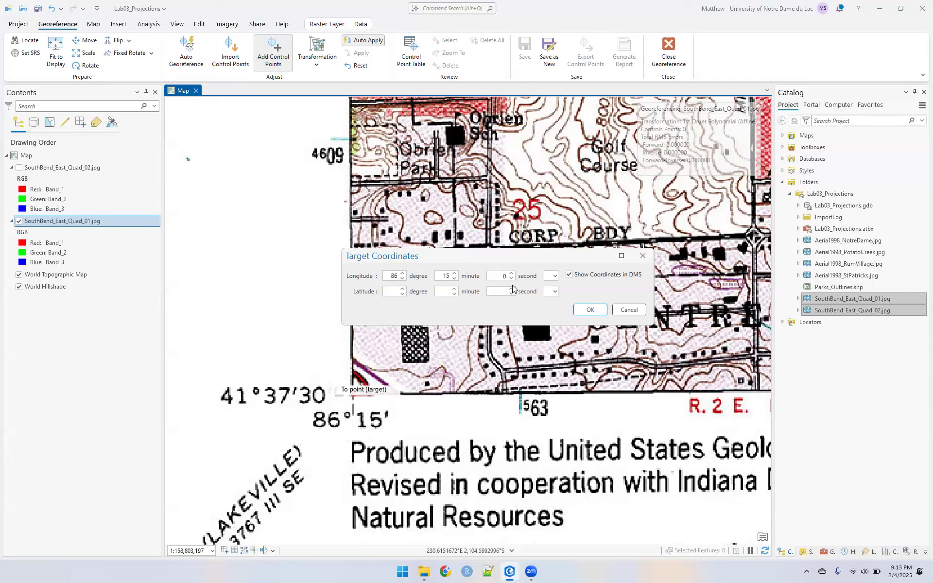
click(553, 276)
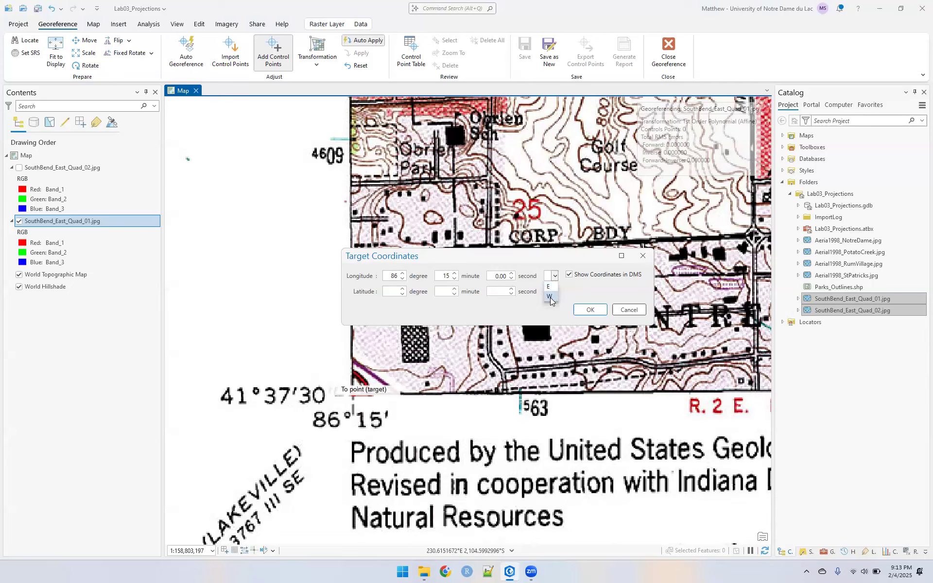
click(551, 298)
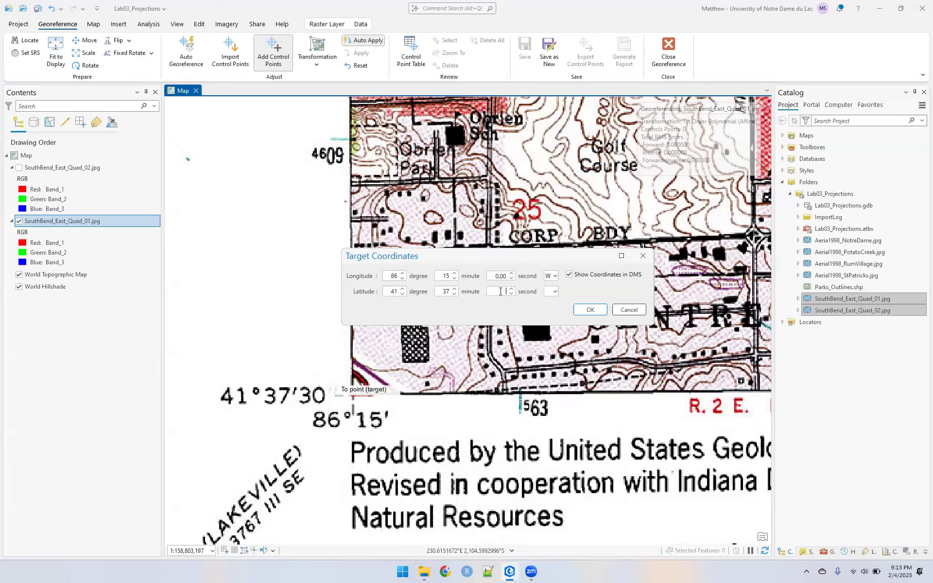
text(0)
click(555, 292)
click(549, 303)
click(598, 311)
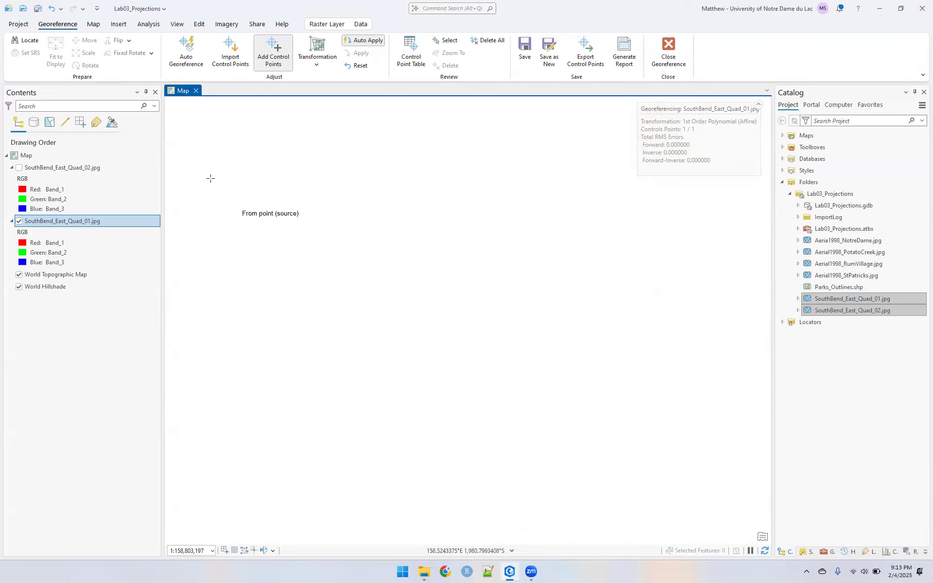
Zoom to the shifted SouthBend_East_Quad_01.jpg layer and switch its visibility off and on to redraw it.
right_click(66, 224)
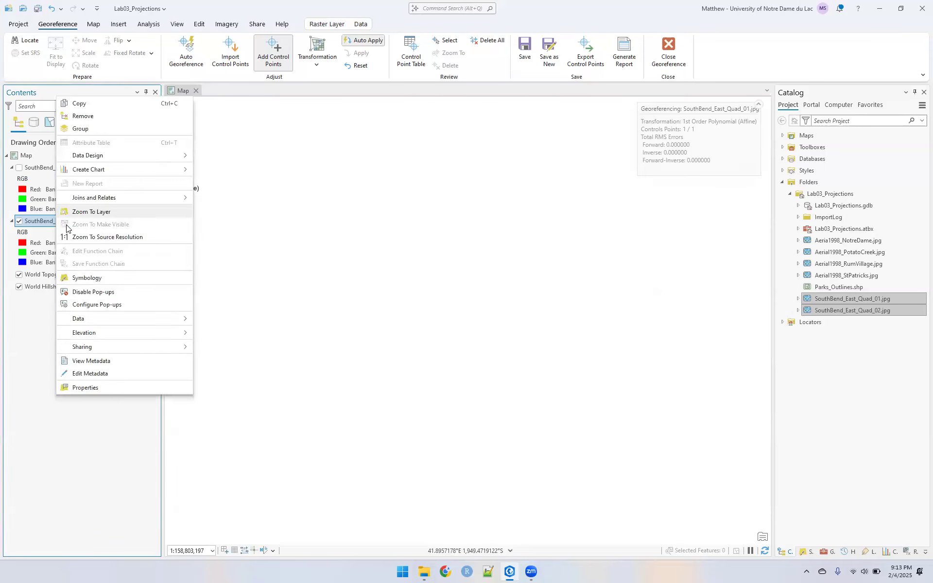
click(80, 211)
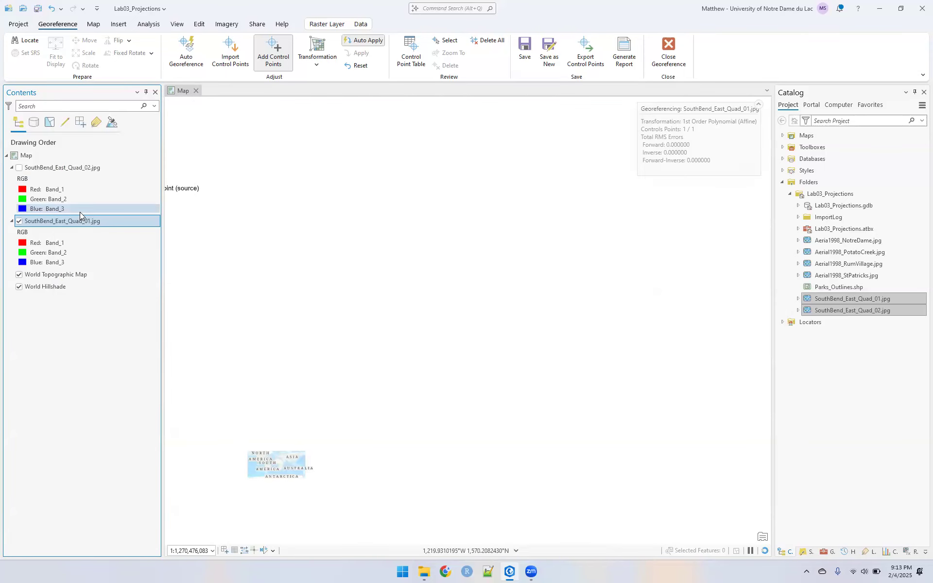
click(19, 222)
click(19, 222)
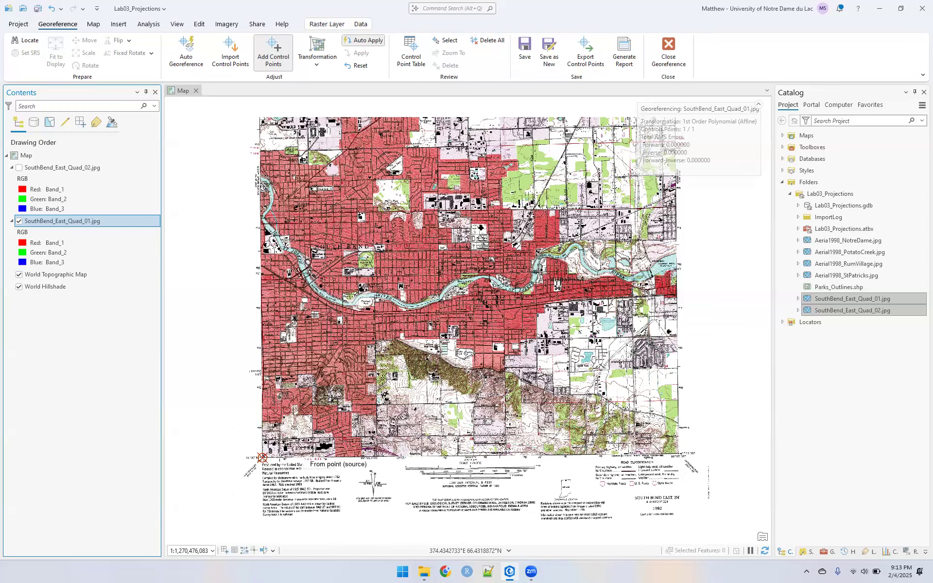
Try to zoom in on the quad's southeast corner, returning to the full extent of SouthBend_East_Quad_01.jpg whenever the map goes blank.
scroll(682, 451, up, 3)
scroll(682, 447, down, 3)
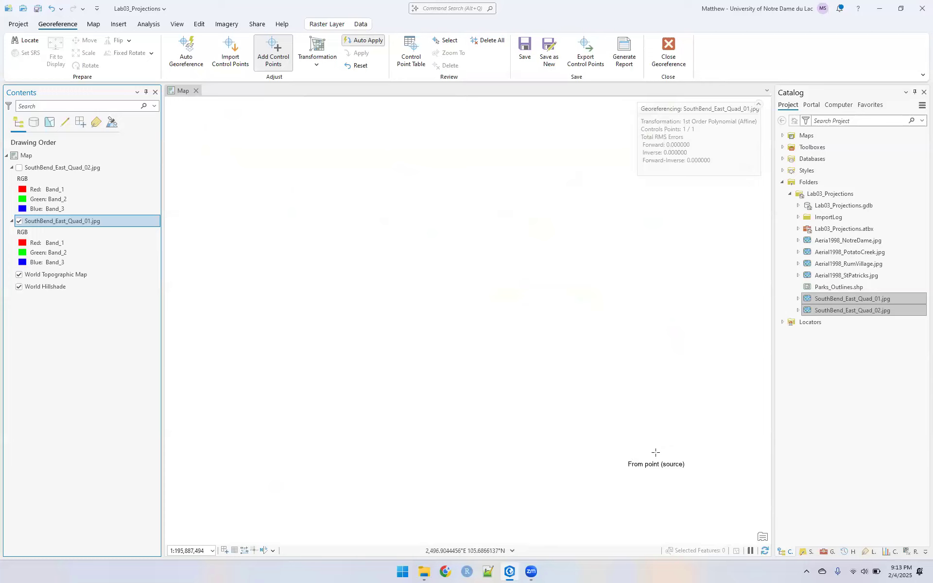
scroll(656, 452, up, 2)
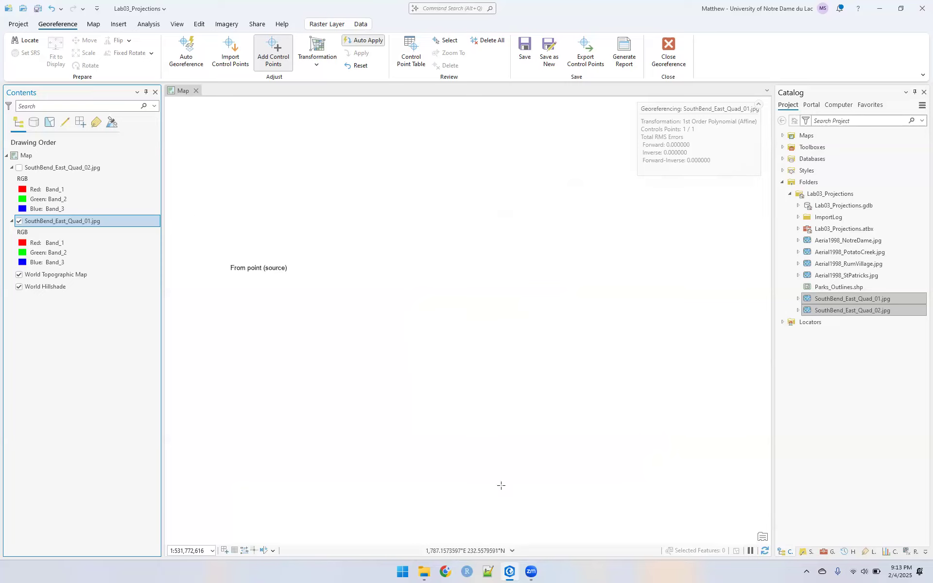
click(764, 552)
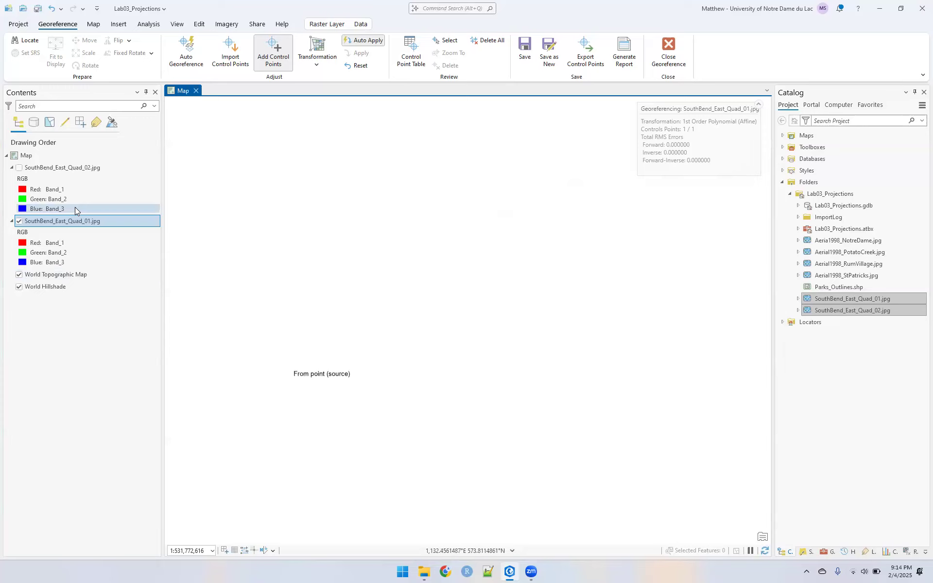
right_click(80, 220)
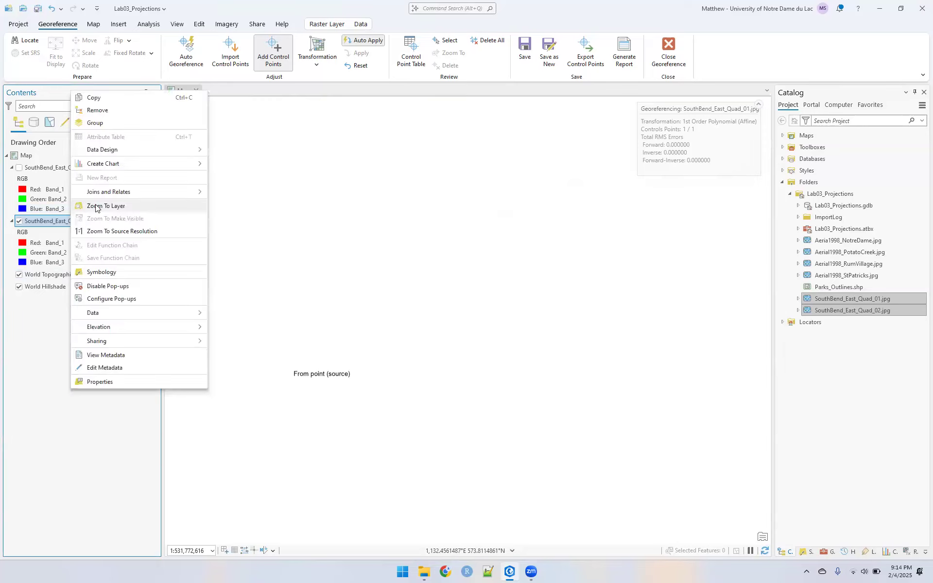
click(95, 207)
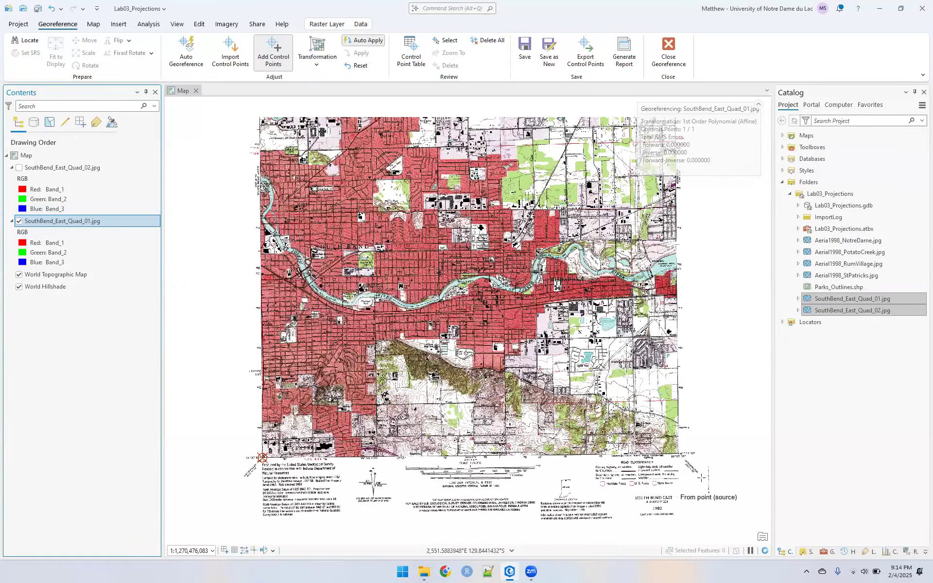
scroll(697, 469, up, 4)
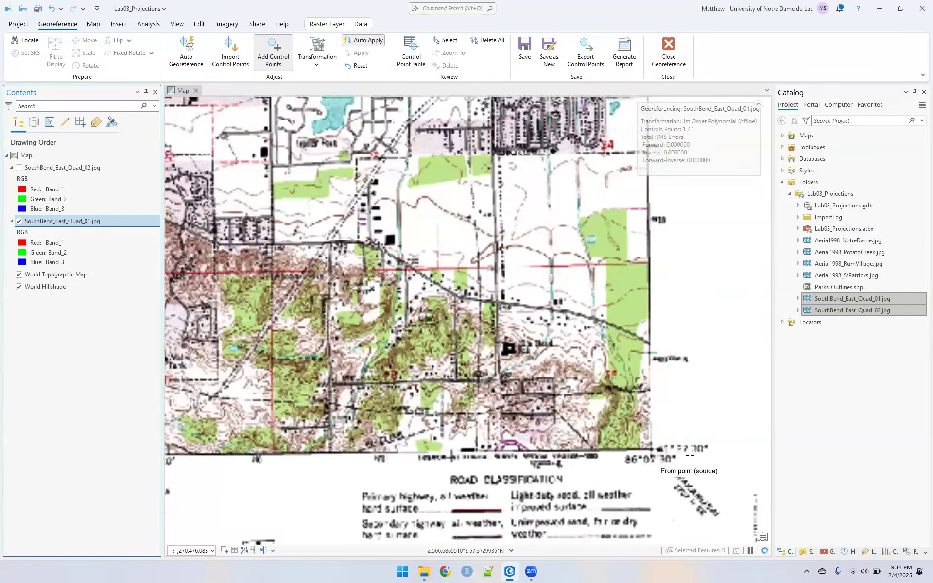
scroll(690, 455, up, 3)
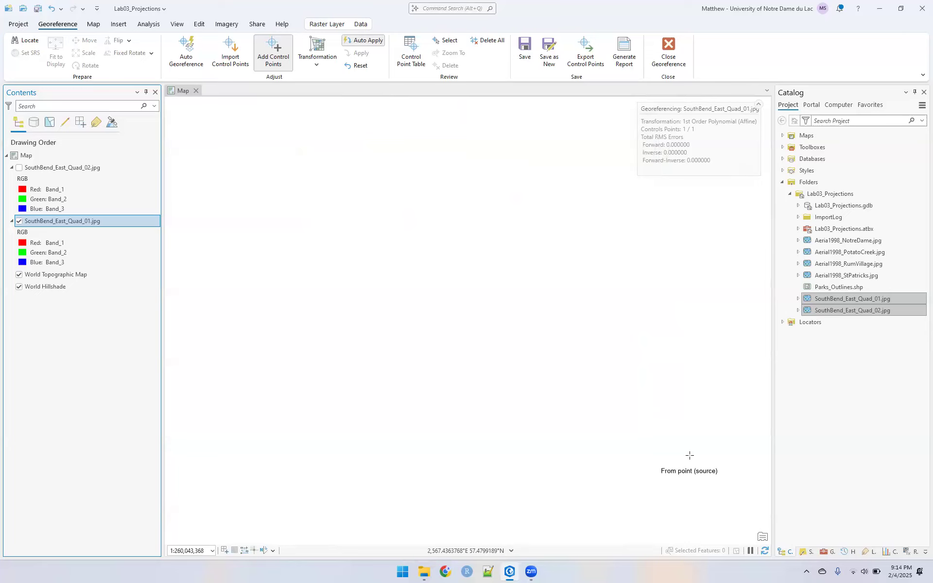
scroll(690, 455, up, 4)
scroll(690, 455, down, 10)
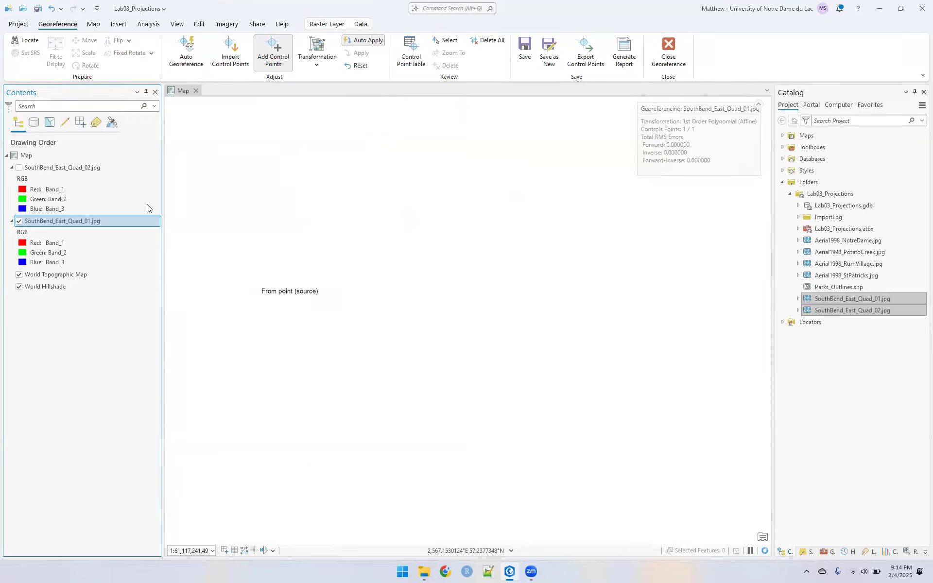
right_click(95, 217)
click(120, 206)
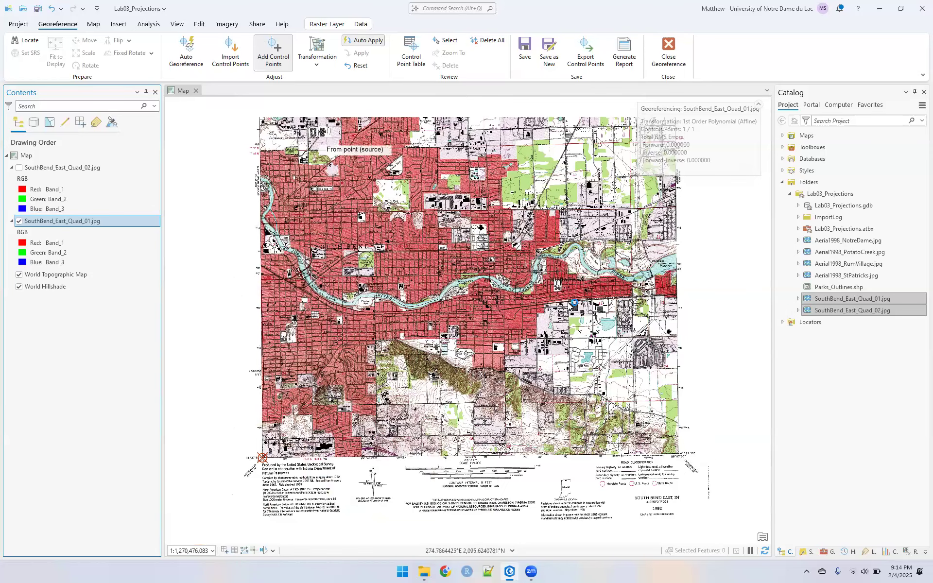
Try zooming in on the southeast corner again, and go back through the previous extents to the full quad.
scroll(680, 460, up, 2)
scroll(680, 460, up, 2)
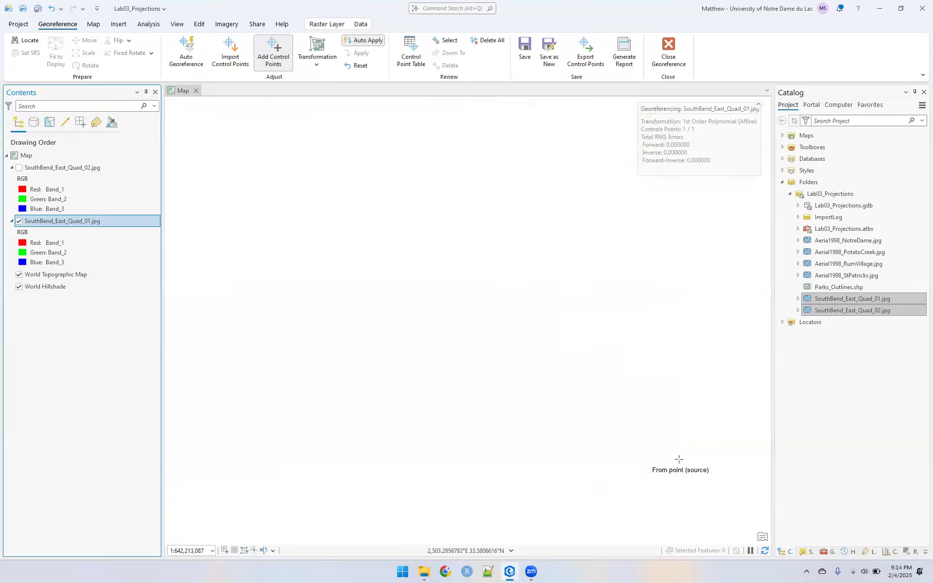
scroll(680, 459, up, 3)
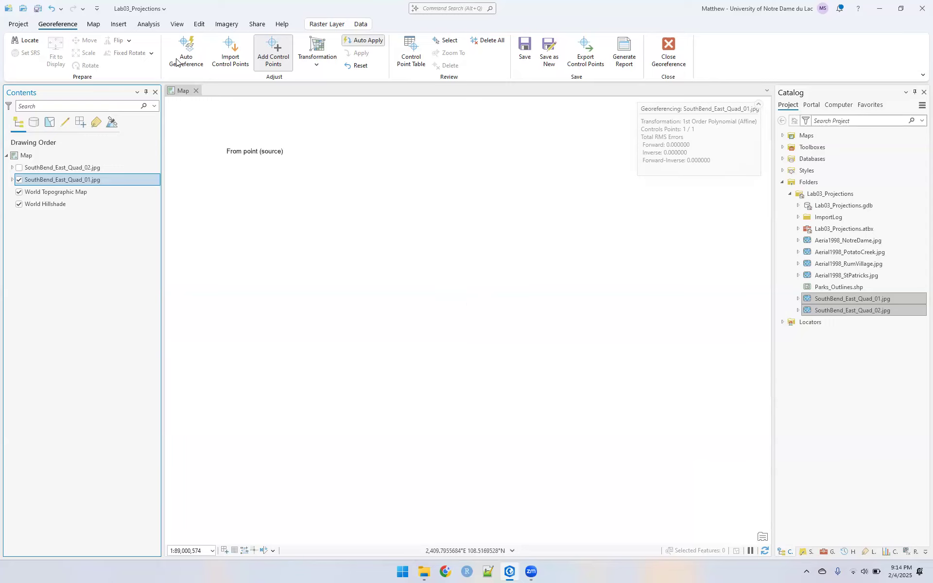
click(94, 24)
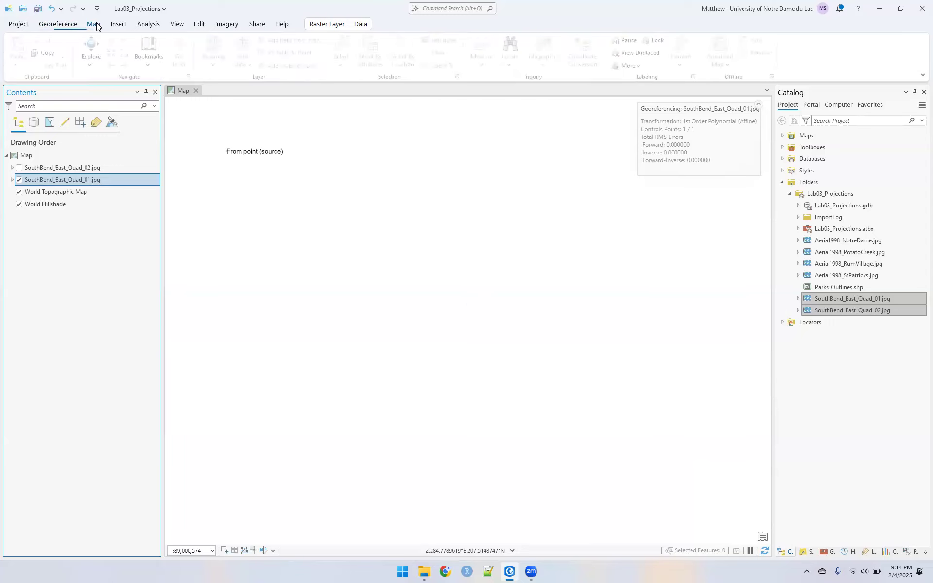
click(114, 66)
click(116, 68)
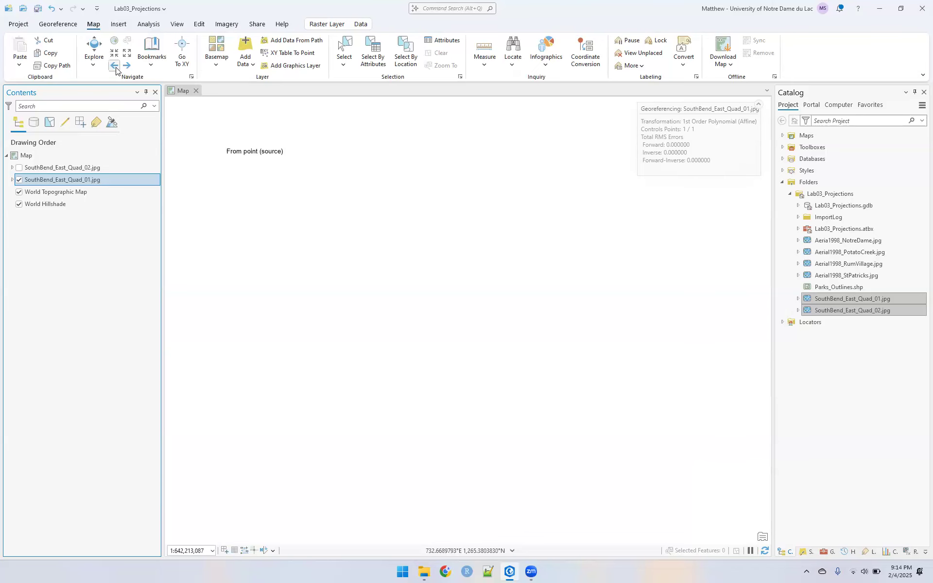
click(116, 68)
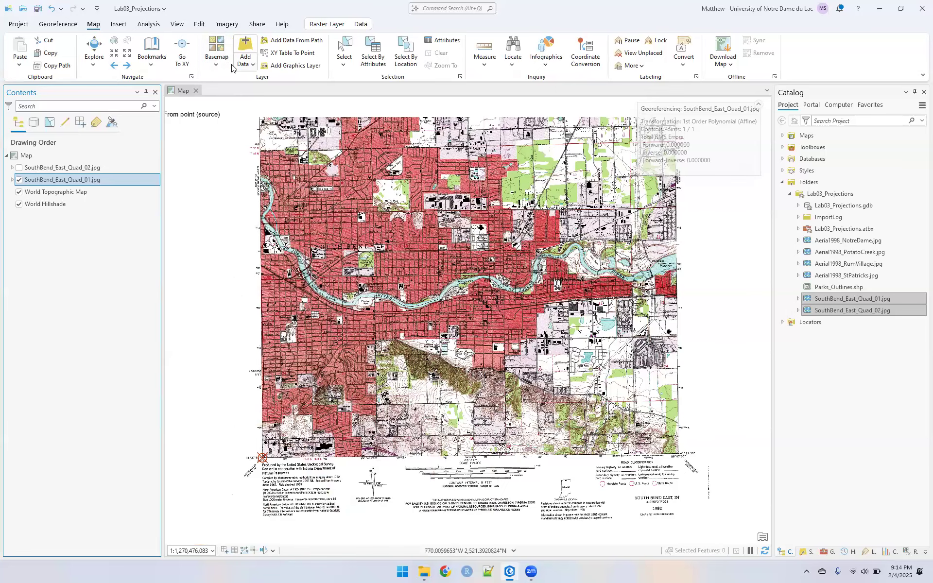
Zoom in on the quad in fixed increments and cancel the target coordinates of a control point started away from the corner.
click(127, 53)
click(114, 54)
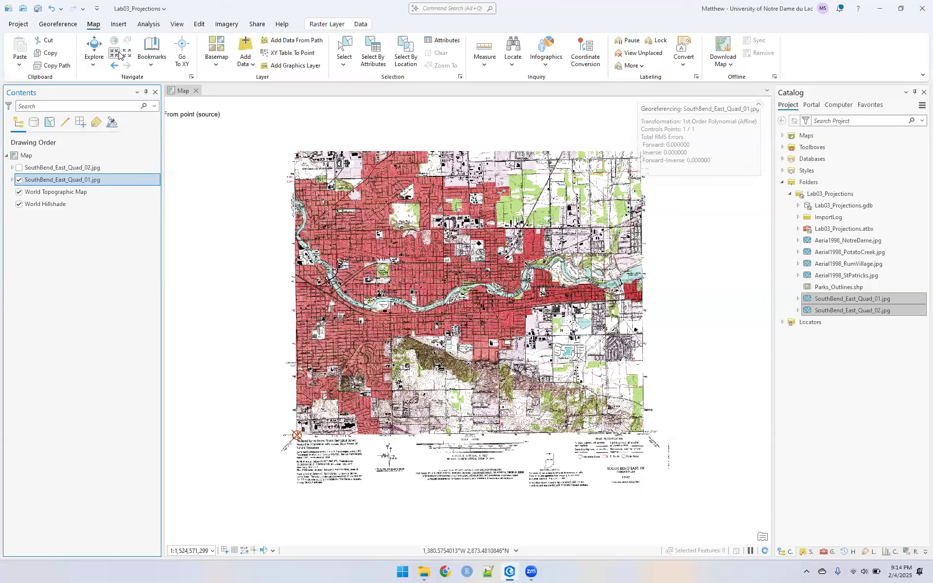
click(119, 55)
click(119, 55)
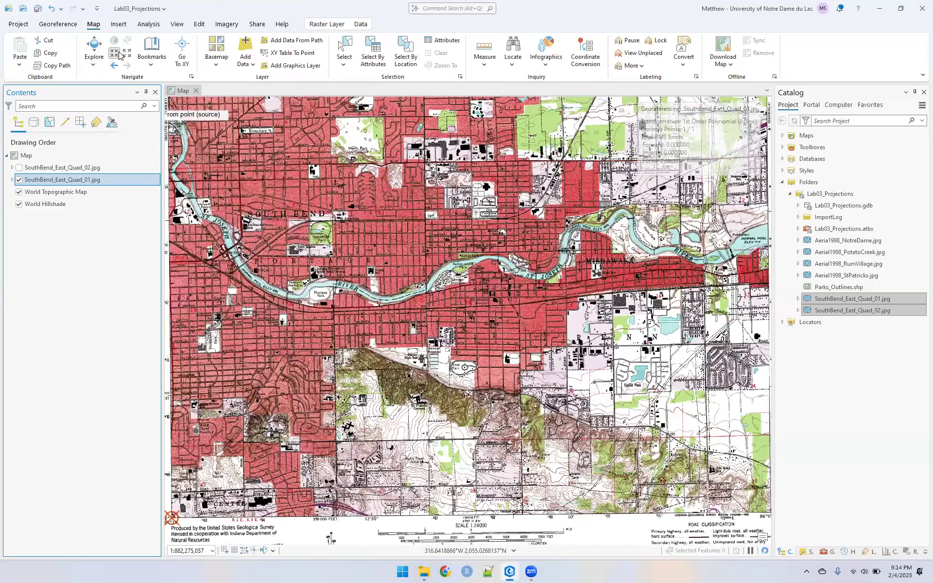
click(119, 55)
click(119, 55)
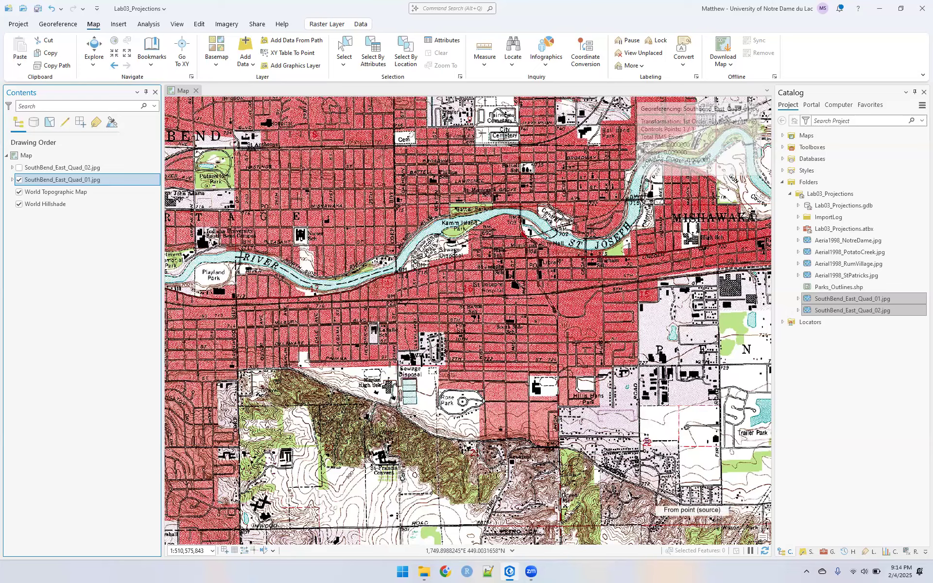
right_click(665, 500)
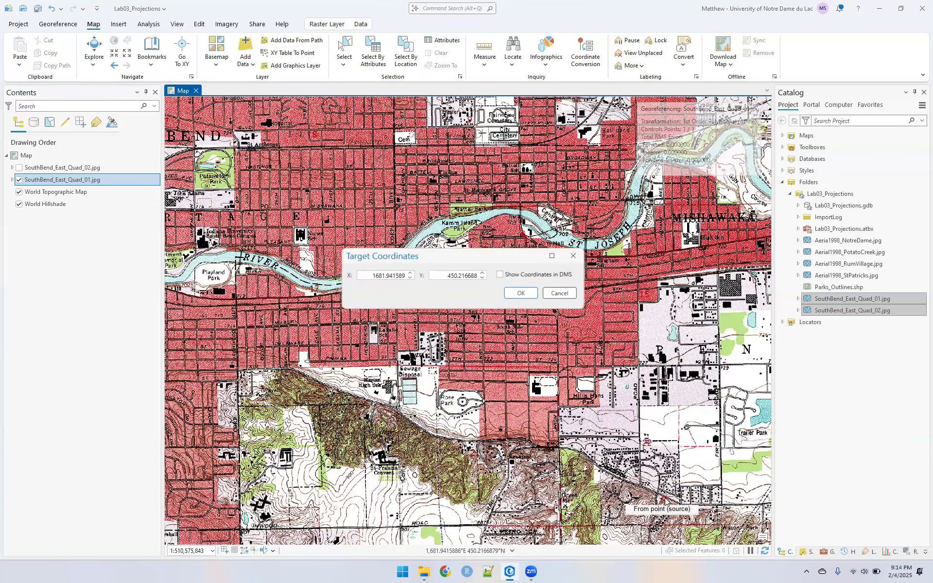
click(559, 293)
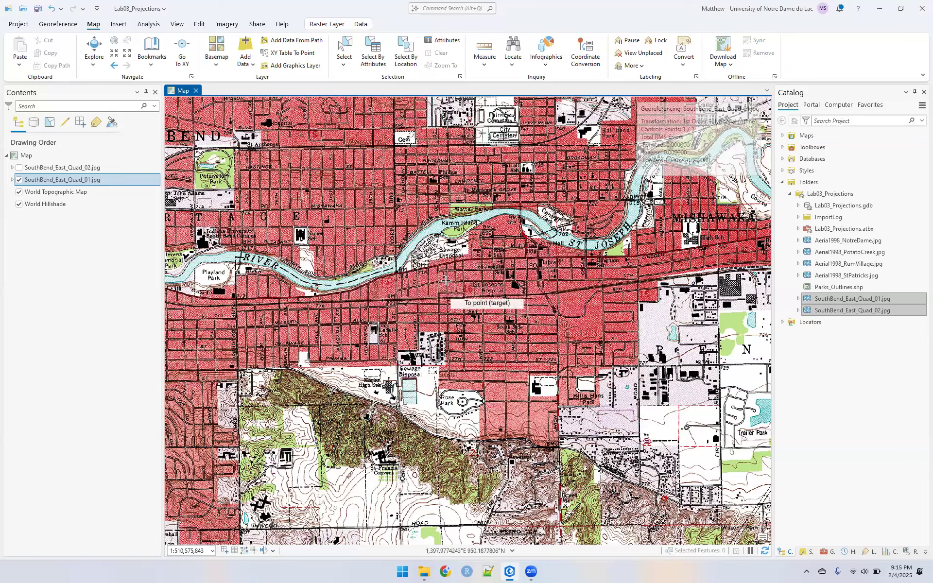
Move the view towards the quad's southeast corner, adjust the zoom and redraw the map to examine the corner's coordinate labels.
key(Right)
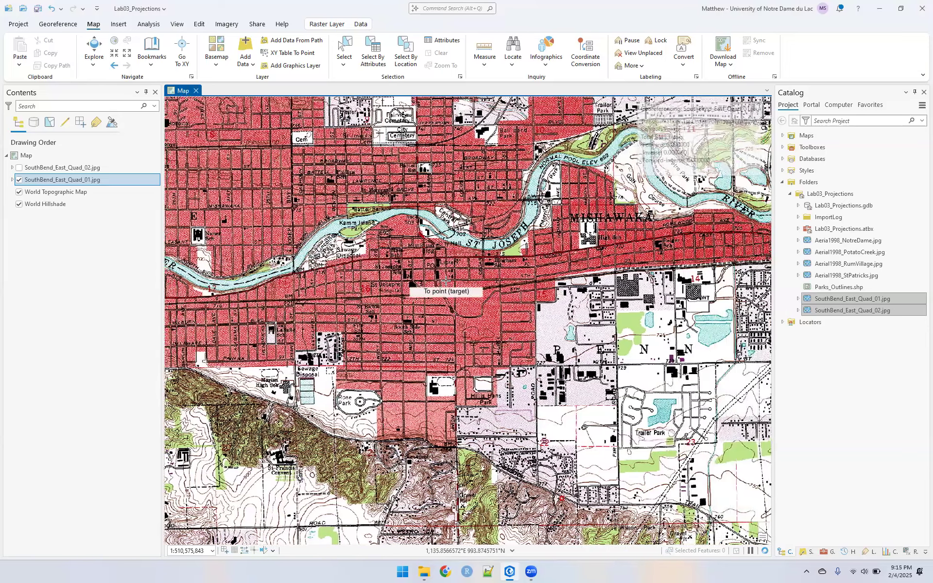
key(Down)
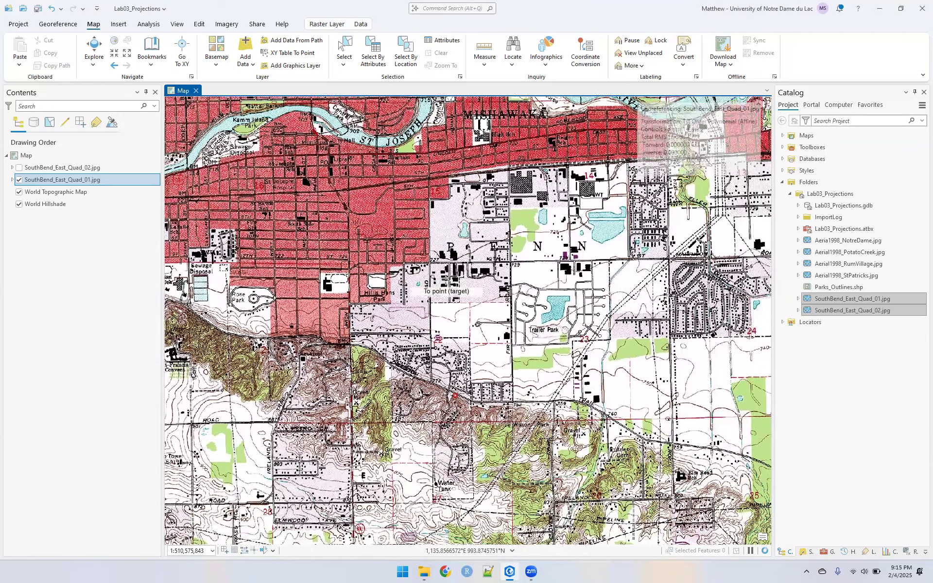
key(Right)
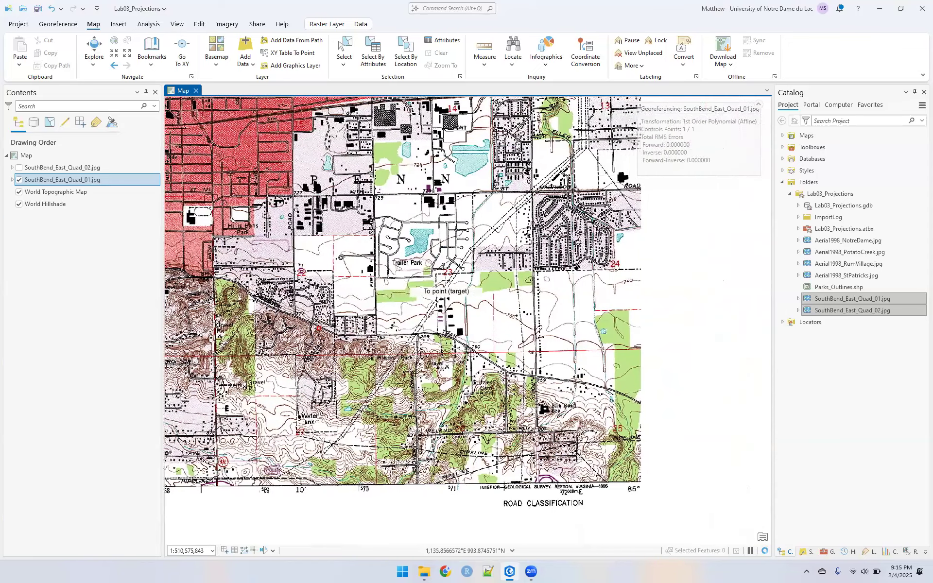
key(Right)
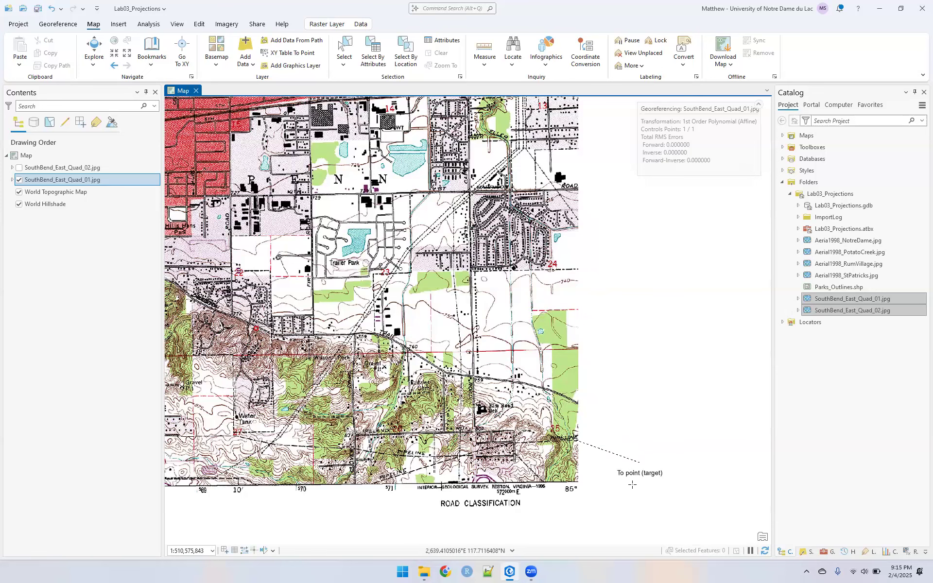
click(127, 54)
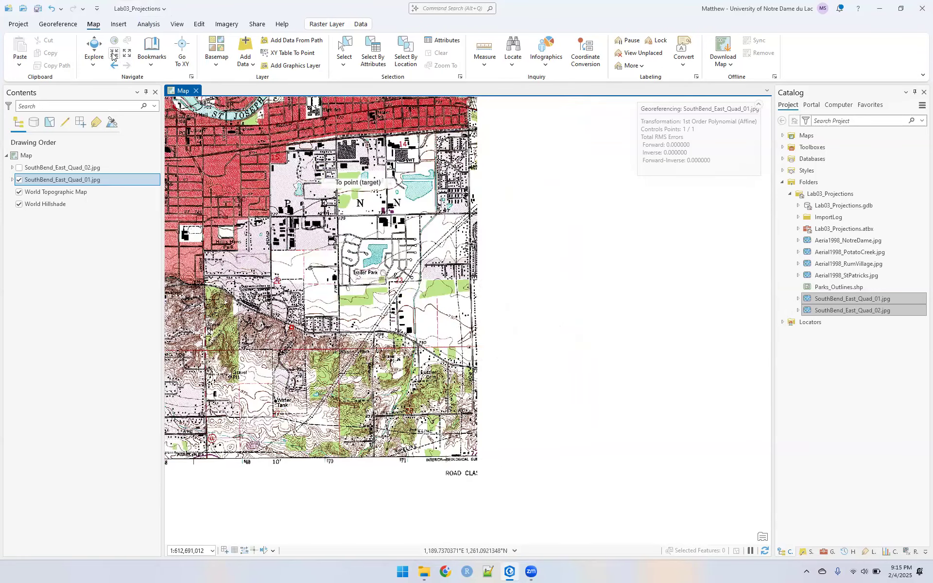
click(112, 54)
click(113, 55)
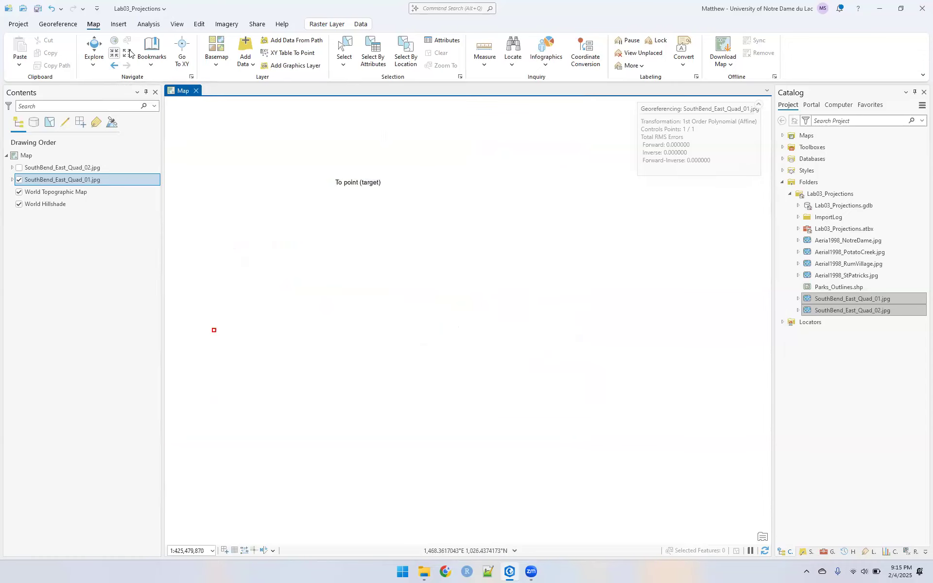
click(128, 54)
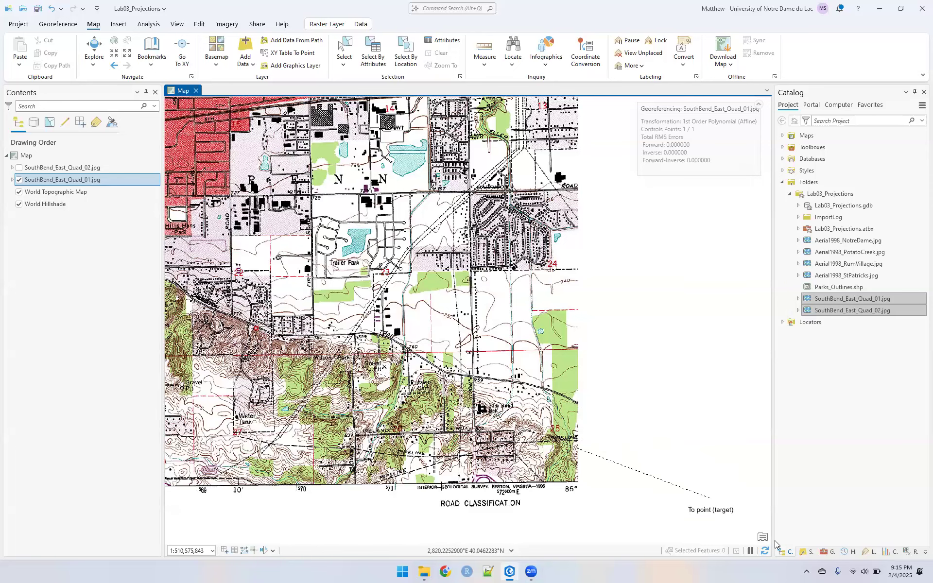
key(Right)
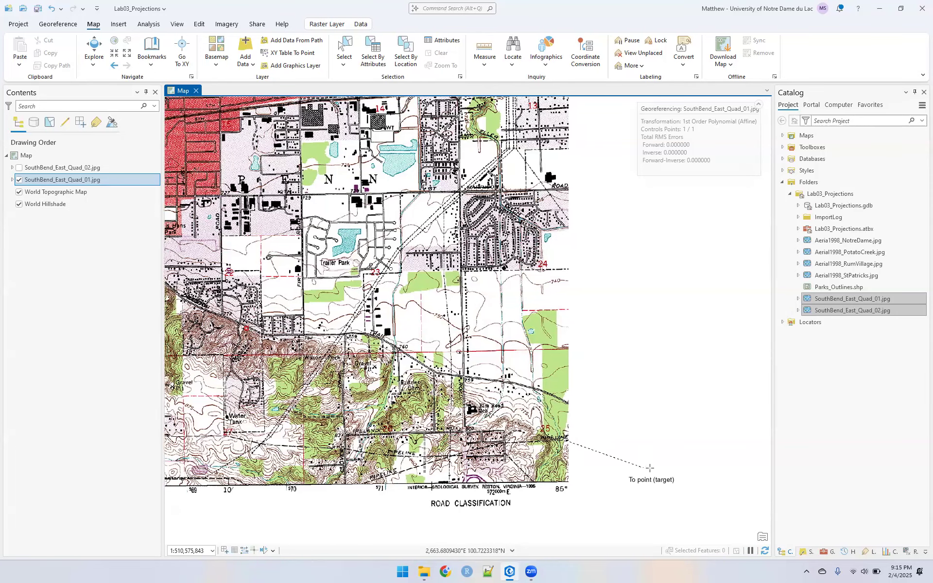
key(Right)
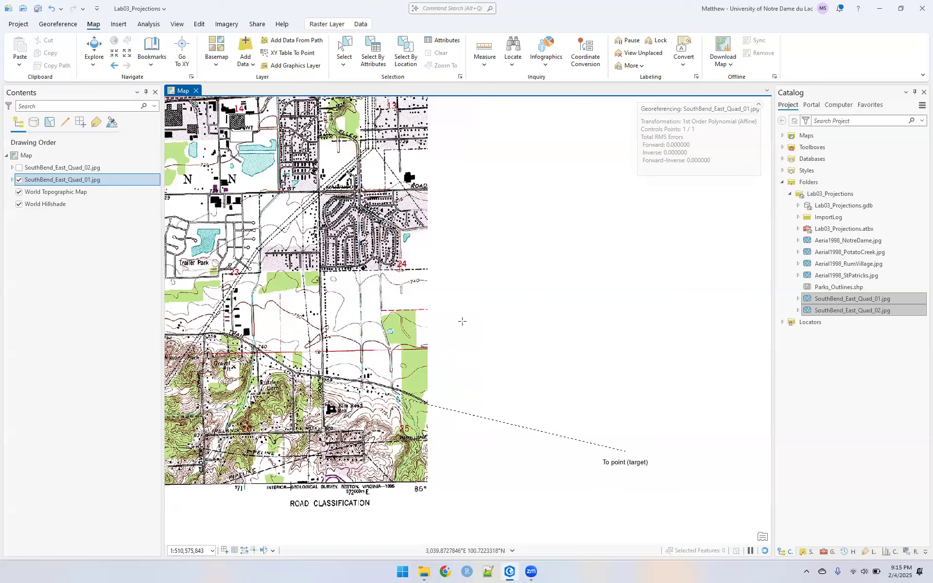
click(766, 550)
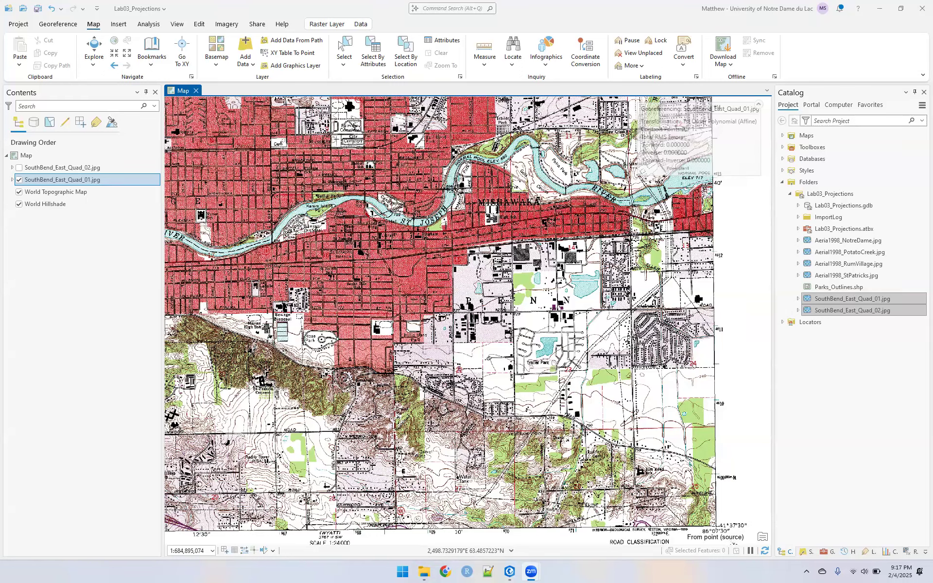
Add a control point at the quad's southeast corner with target longitude 86°7'30" W and latitude 41°37'30" N in degrees, minutes and seconds.
click(716, 526)
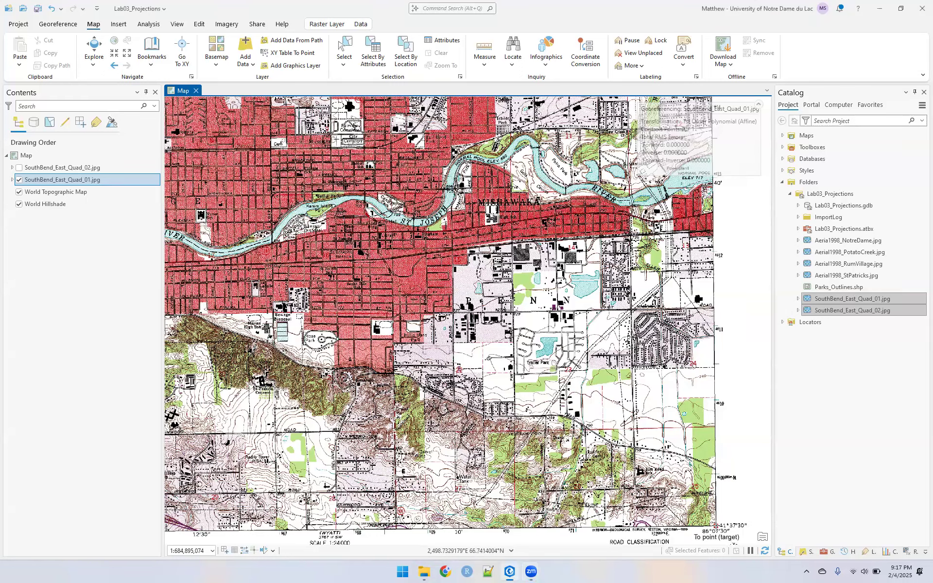
right_click(732, 477)
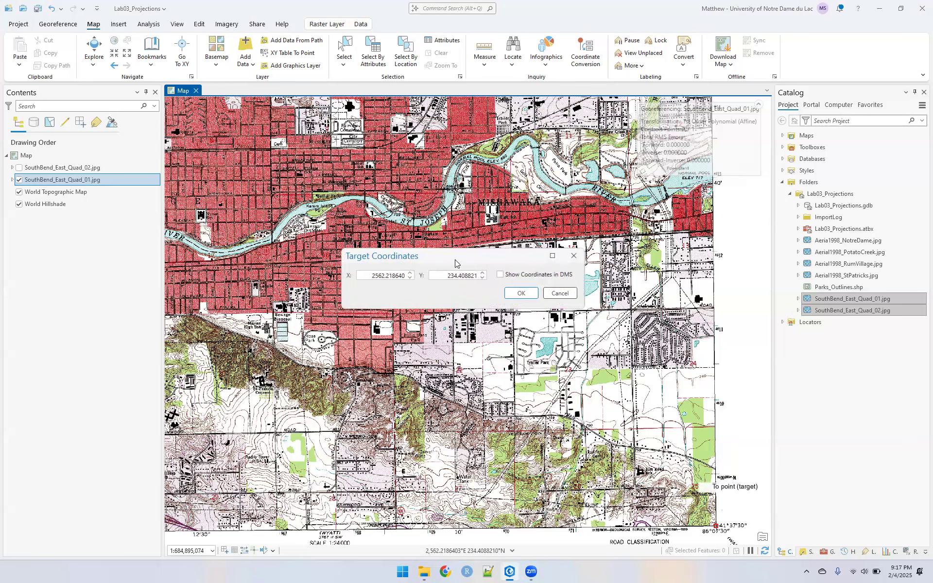
click(507, 275)
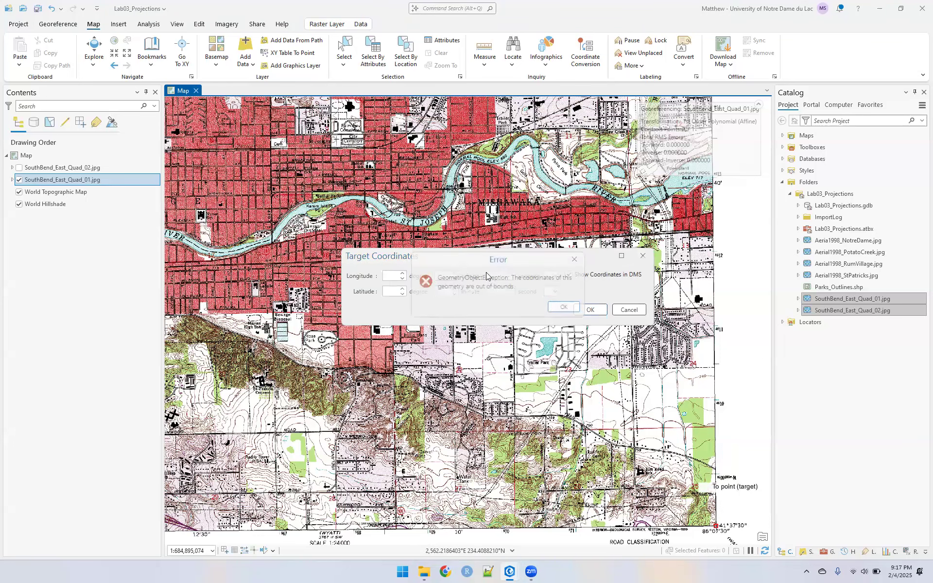
click(567, 308)
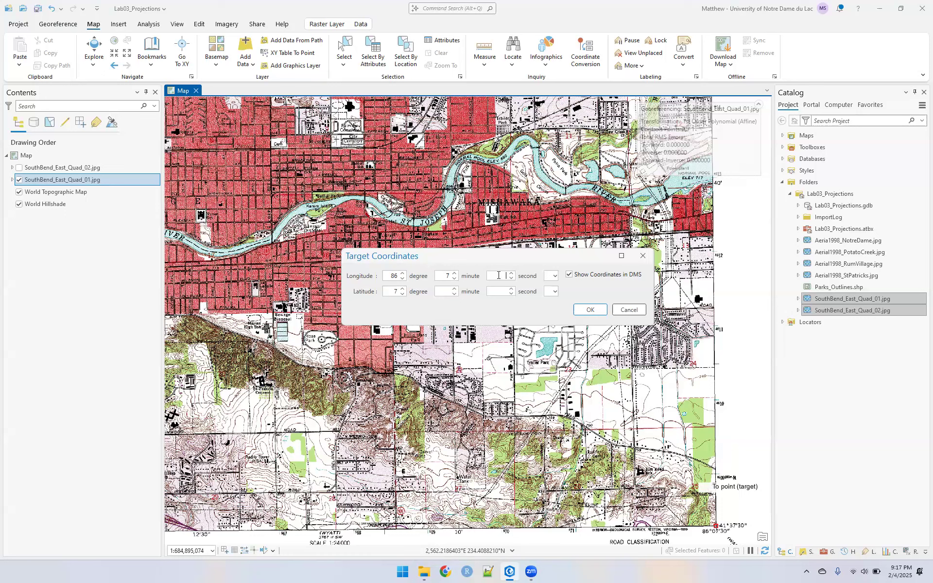
click(554, 275)
click(551, 299)
click(448, 291)
click(554, 292)
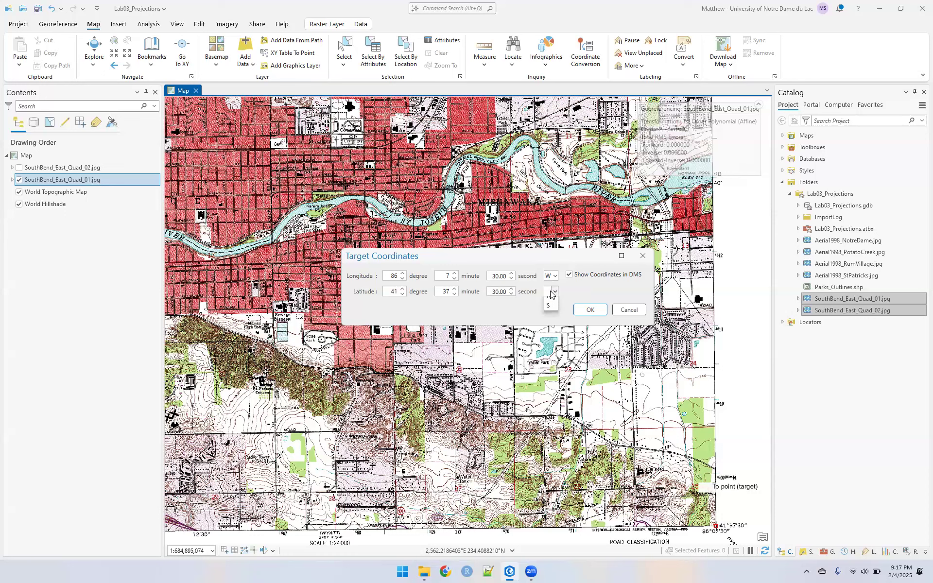
click(551, 303)
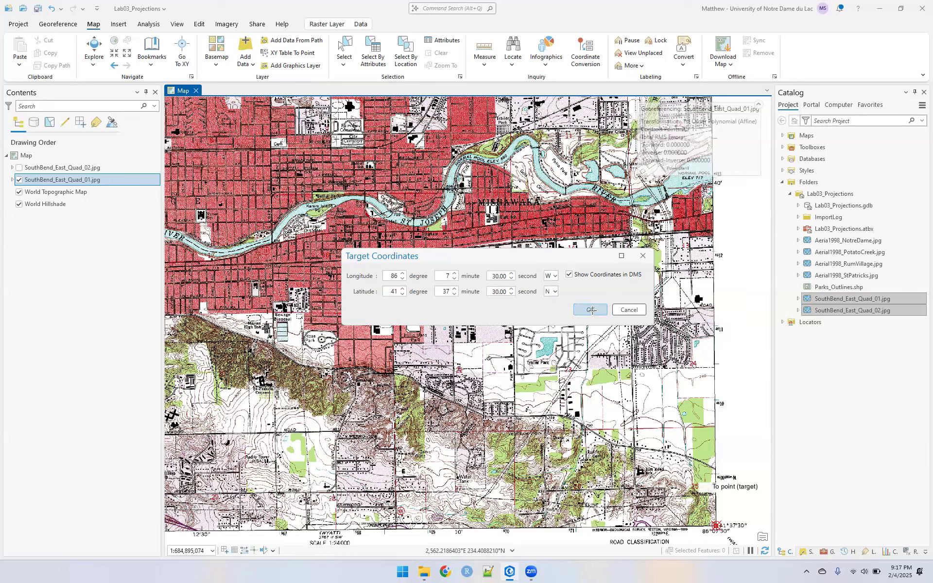
Accept the southeast corner's target coordinates and zoom to the full extent of the SouthBend_East_Quad_01.jpg layer.
click(589, 310)
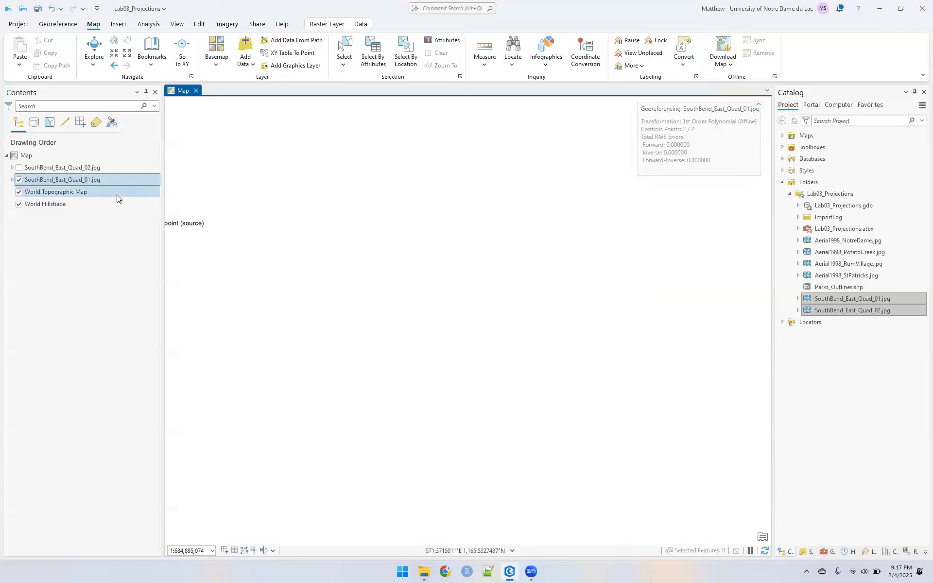
right_click(104, 180)
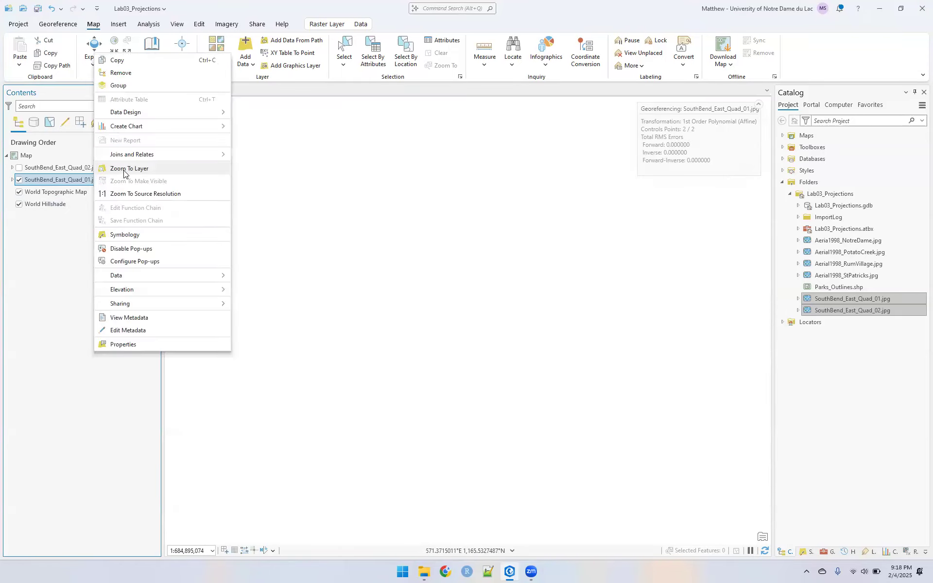
click(125, 169)
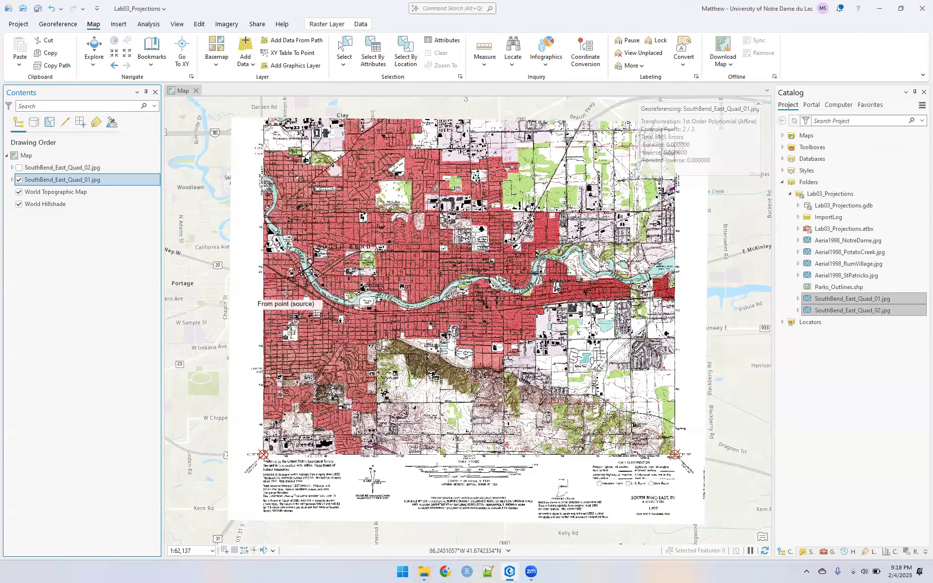
Toggle the visibility of SouthBend_East_Quad_01.jpg repeatedly to compare its alignment with the basemap.
click(19, 180)
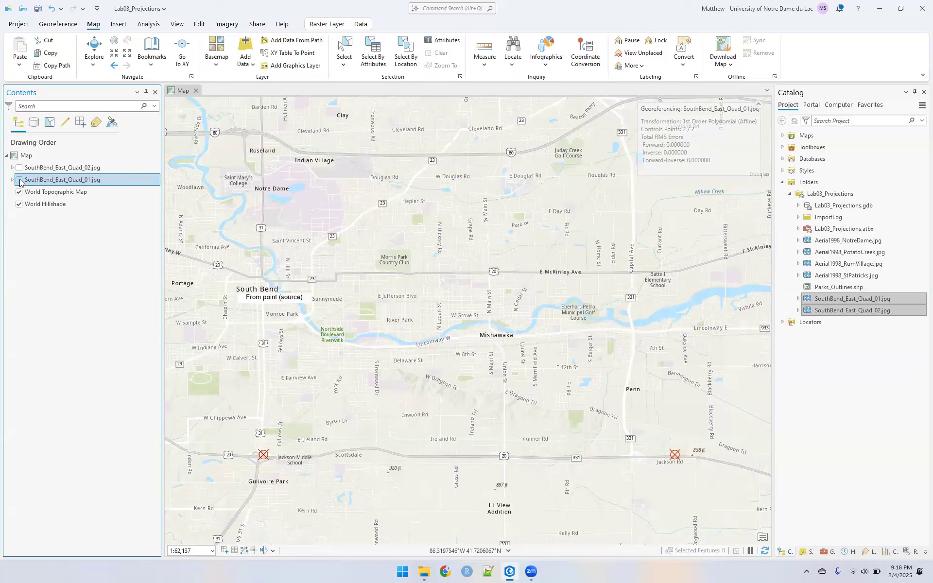
click(19, 180)
click(19, 181)
click(19, 181)
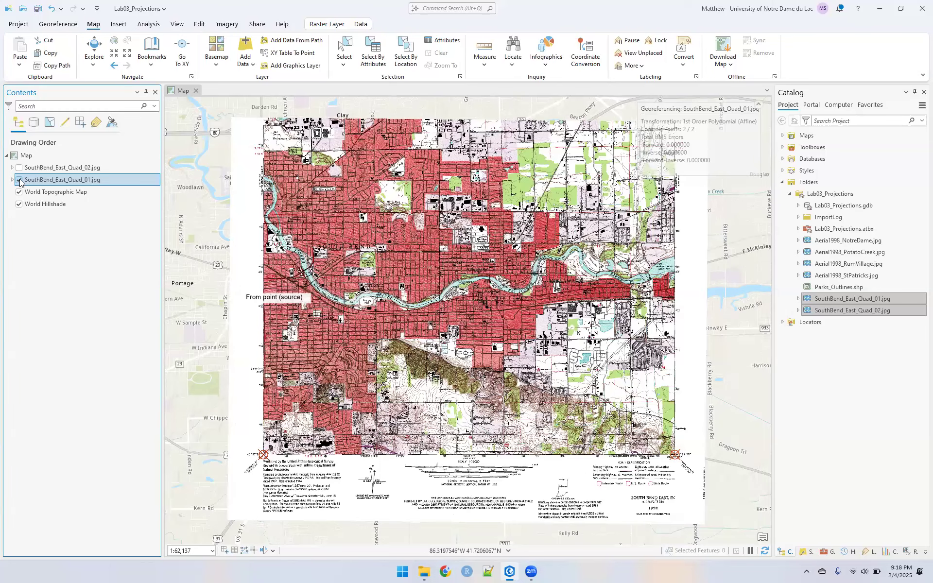
click(19, 181)
click(19, 181)
click(19, 180)
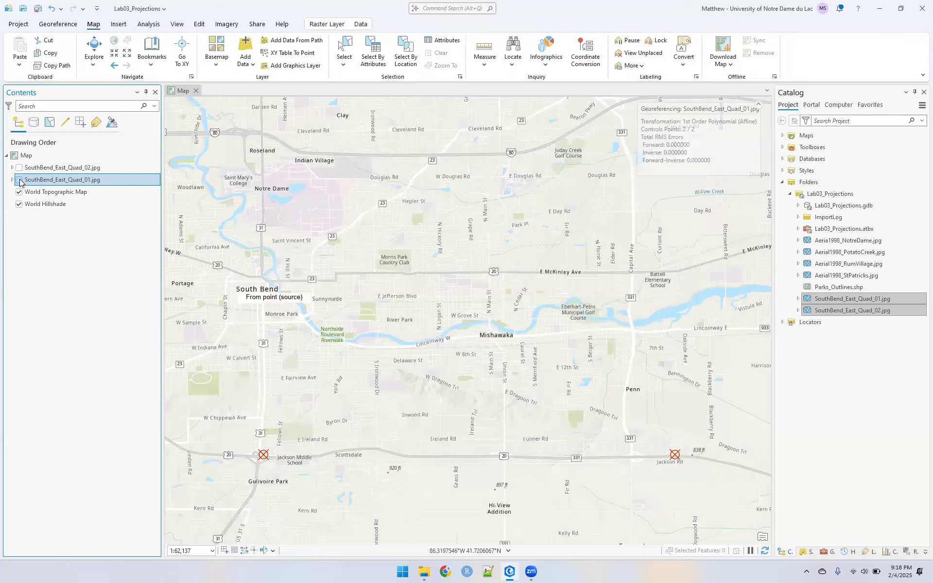
click(19, 181)
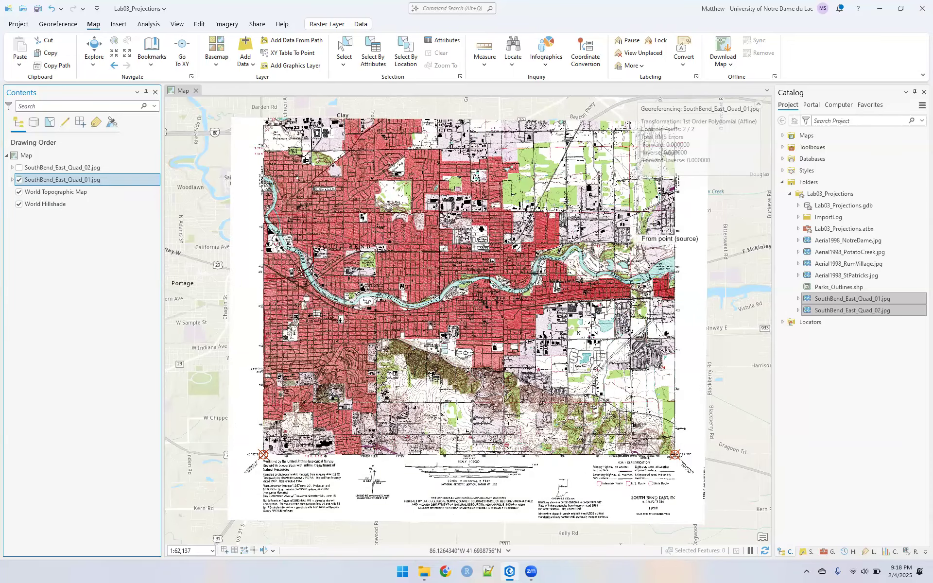
scroll(670, 228, up, 4)
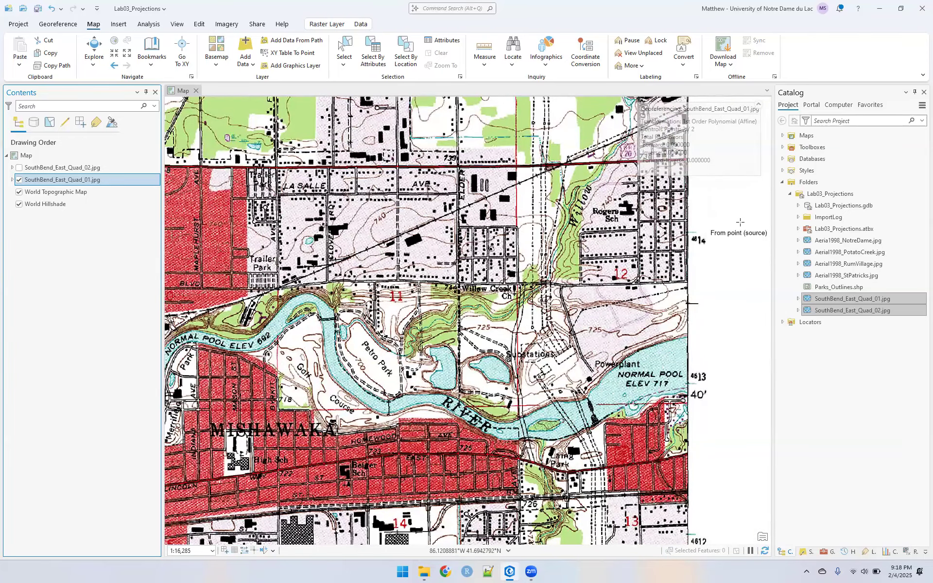
key(Up)
key(Up)
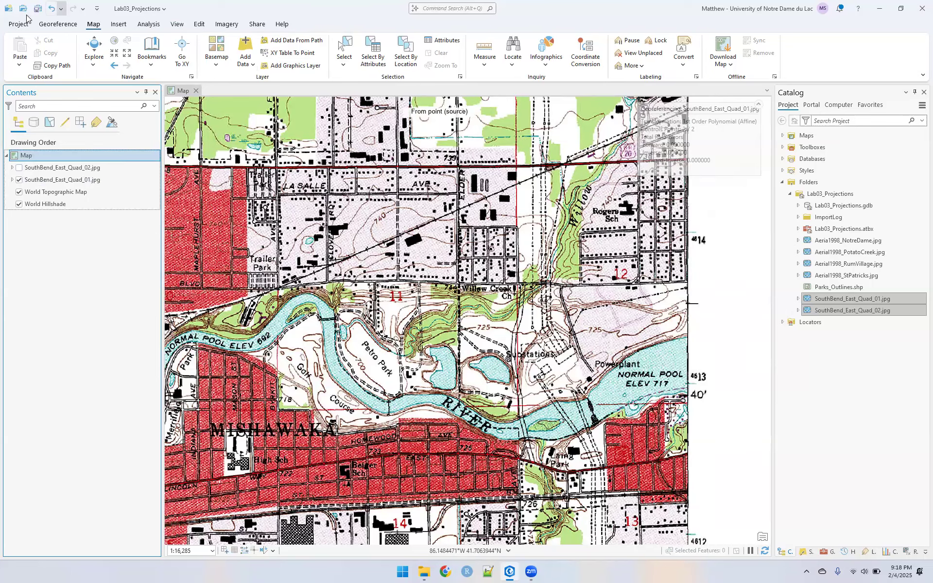
click(49, 26)
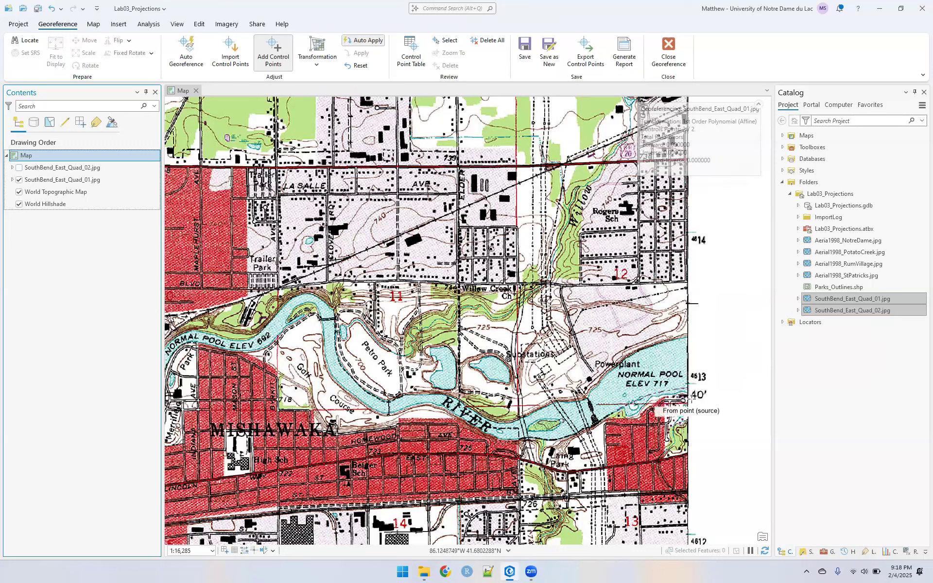
scroll(683, 397, down, 2)
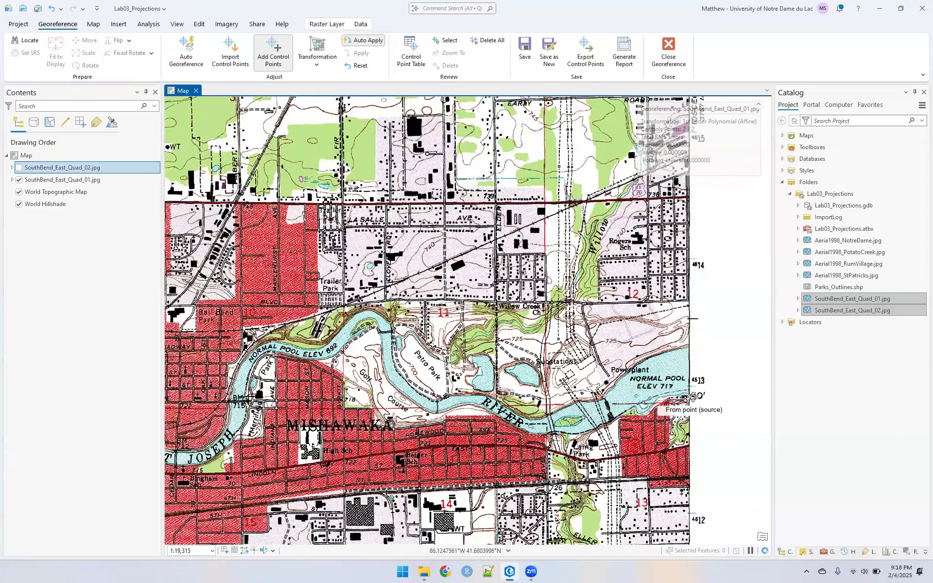
click(678, 410)
key(Down)
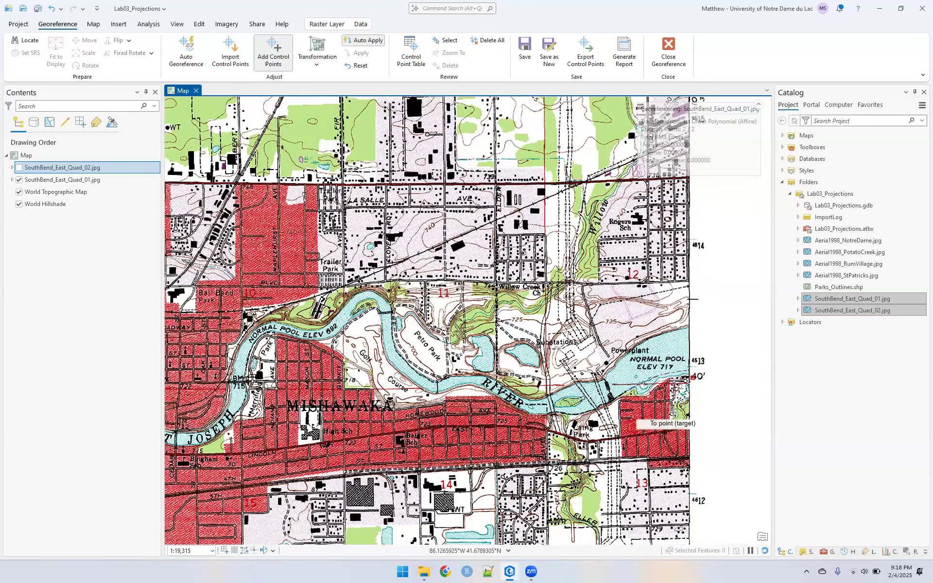
right_click(739, 409)
click(559, 292)
click(668, 373)
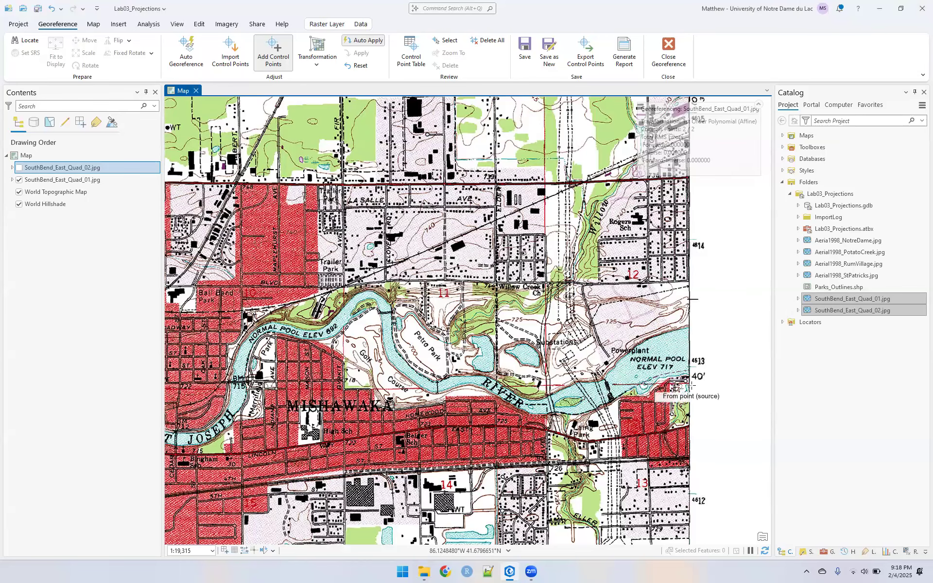
Place a control point's source at the 40' tick on the quad's east edge and open its target coordinates in degrees, minutes and seconds.
scroll(690, 385, up, 3)
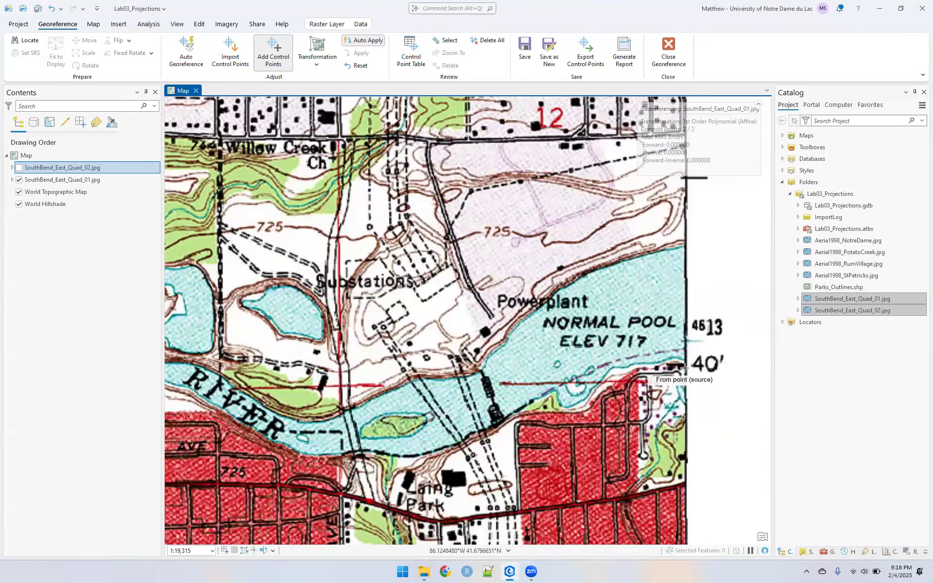
click(684, 368)
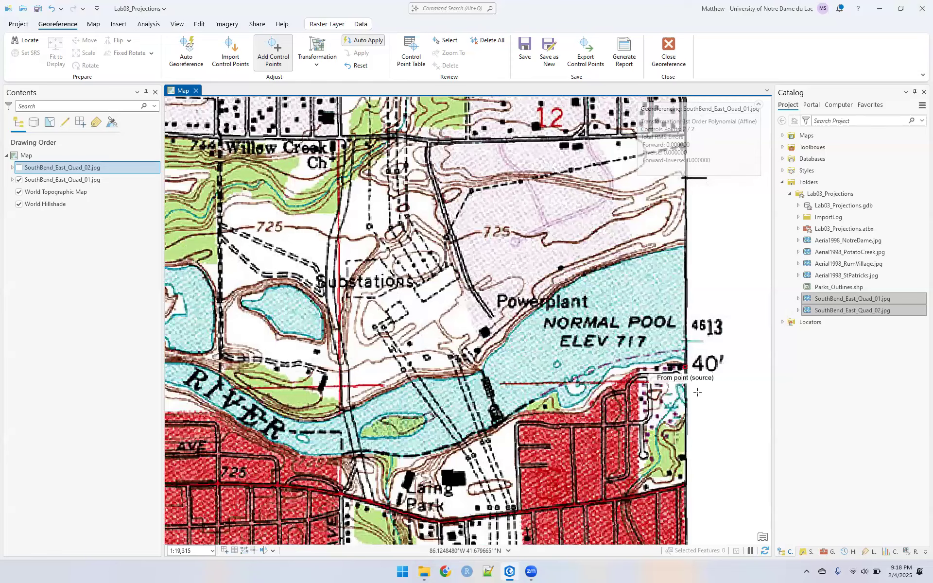
scroll(699, 401, down, 3)
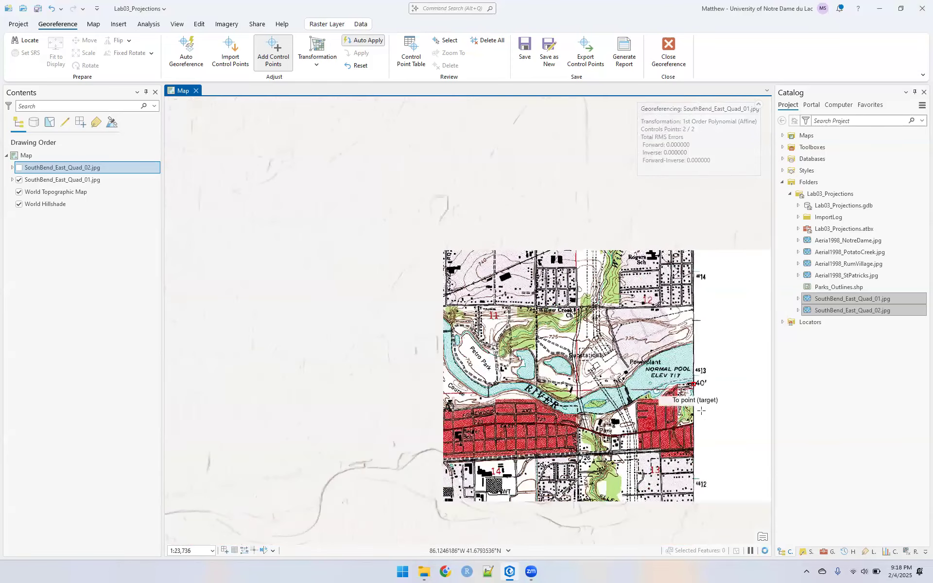
key(Down)
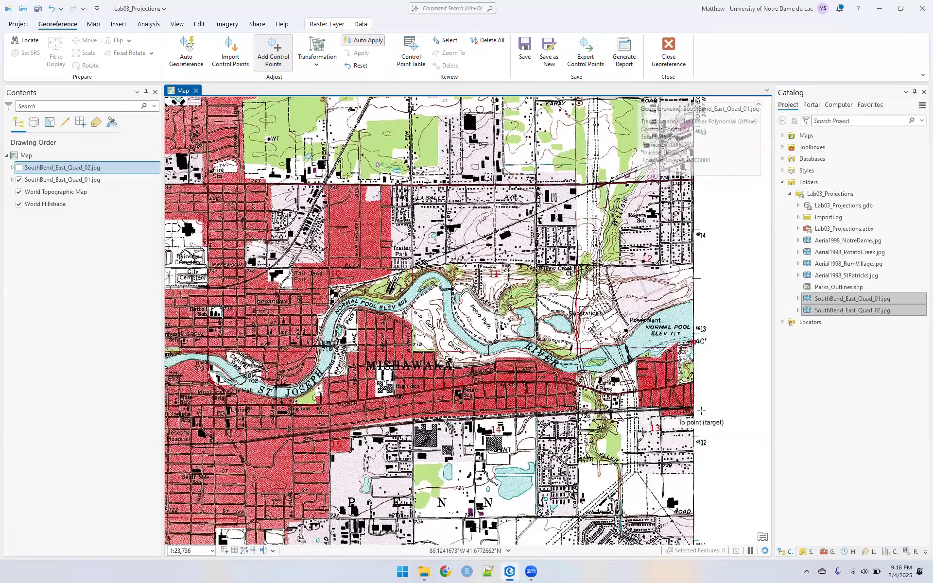
key(Down)
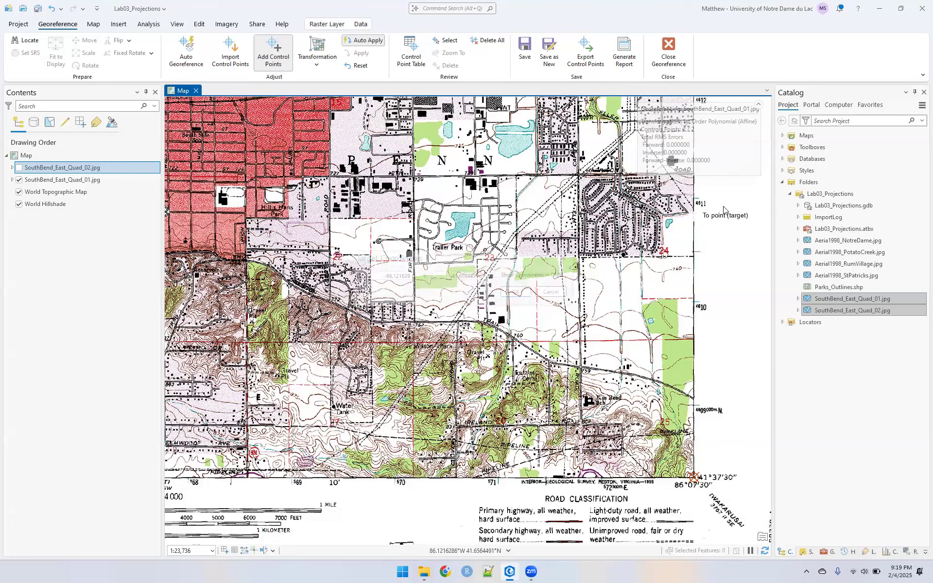
right_click(708, 215)
click(501, 274)
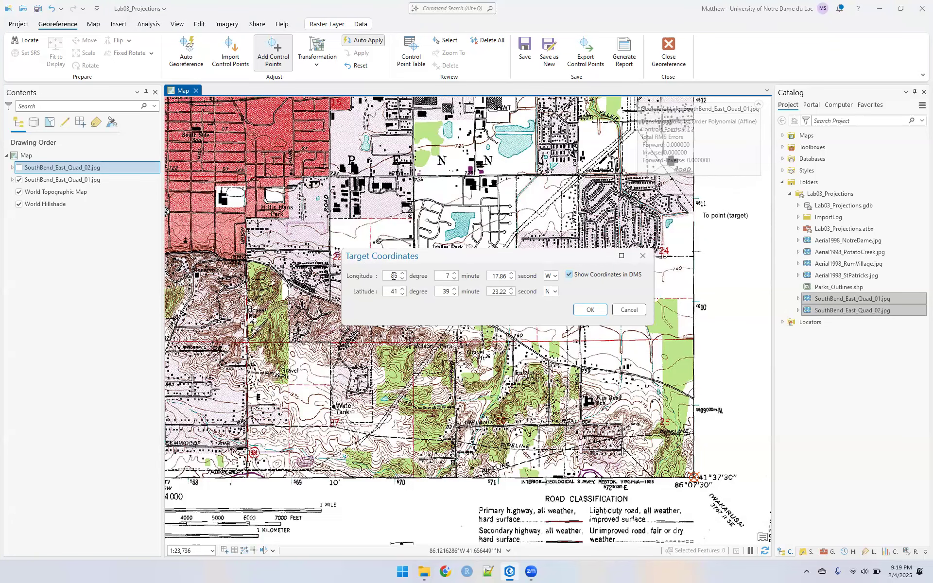
Set the east-edge control point's target to longitude 86°7'30" W and latitude 41°40'00" N.
double_click(503, 277)
text(3)
text(0)
text(40)
double_click(497, 293)
text(00)
click(581, 311)
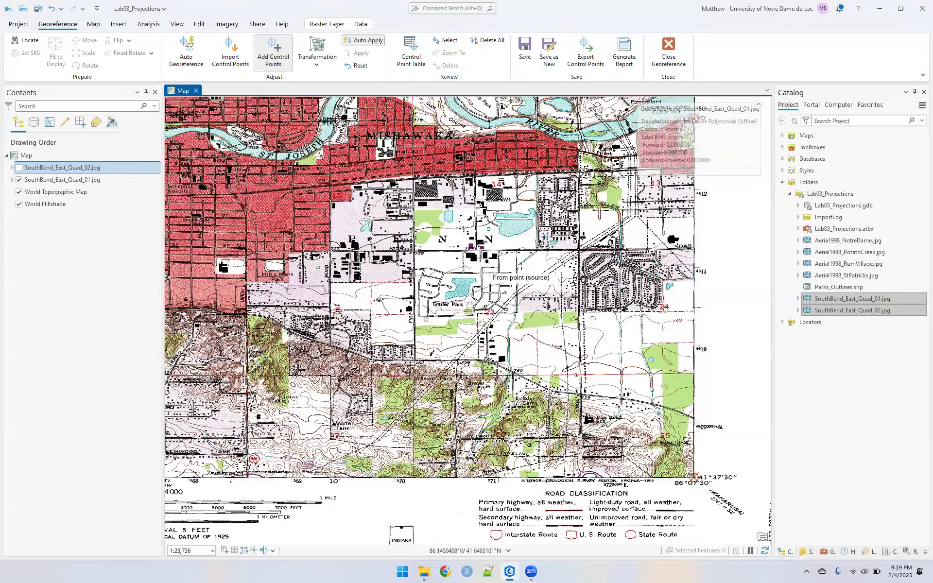
Switch SouthBend_East_Quad_01.jpg off and on at a wider extent to check its fit against the basemap.
scroll(488, 271, down, 3)
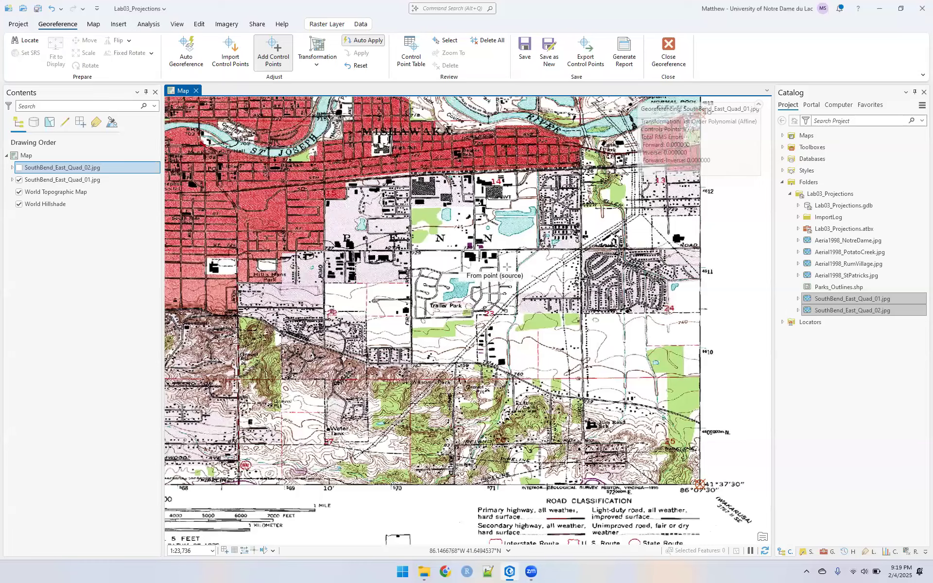
scroll(507, 267, down, 1)
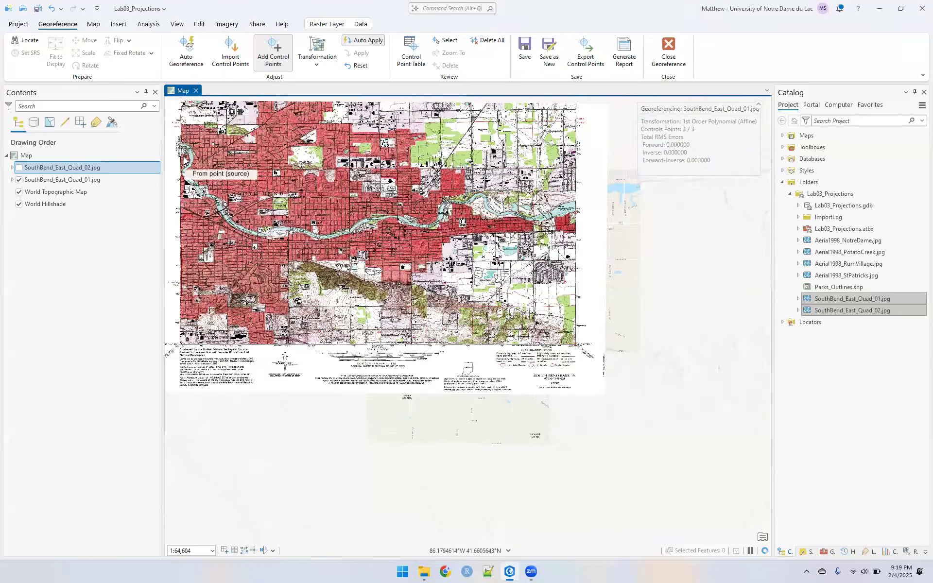
click(21, 180)
click(21, 181)
click(20, 180)
click(20, 180)
click(20, 181)
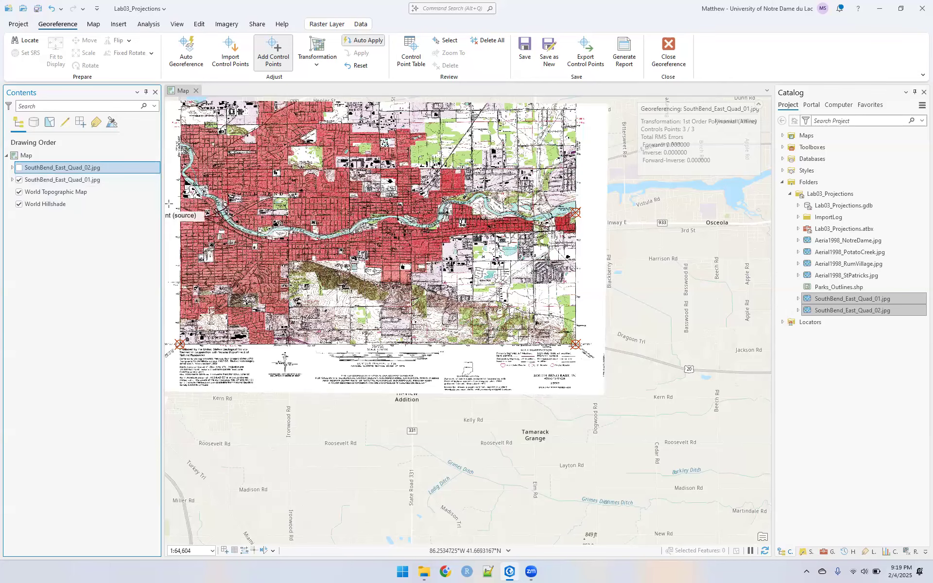
Add a control point at the 40' tick on the quad's west edge with target longitude 86°15'00" W and latitude 41°40'00" N.
scroll(168, 203, up, 4)
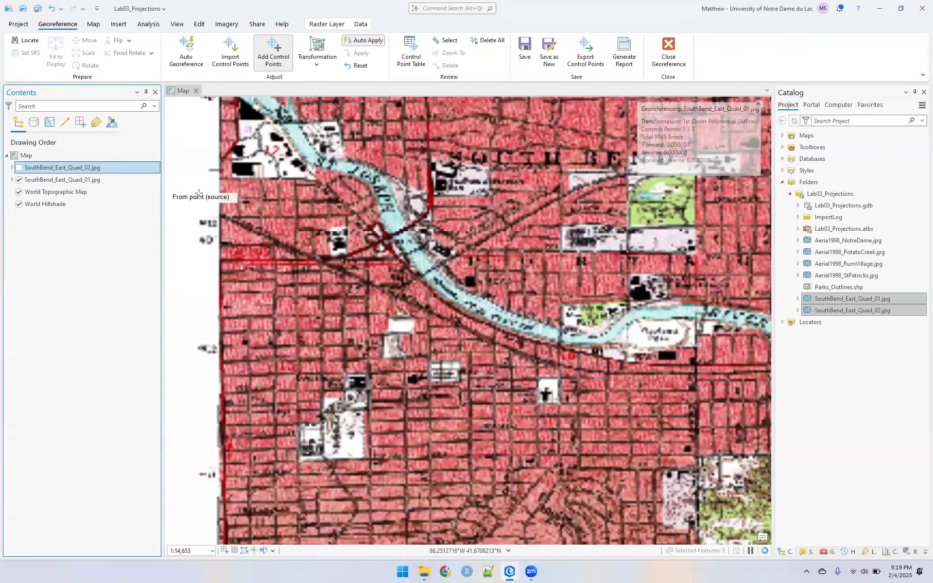
scroll(209, 265, up, 1)
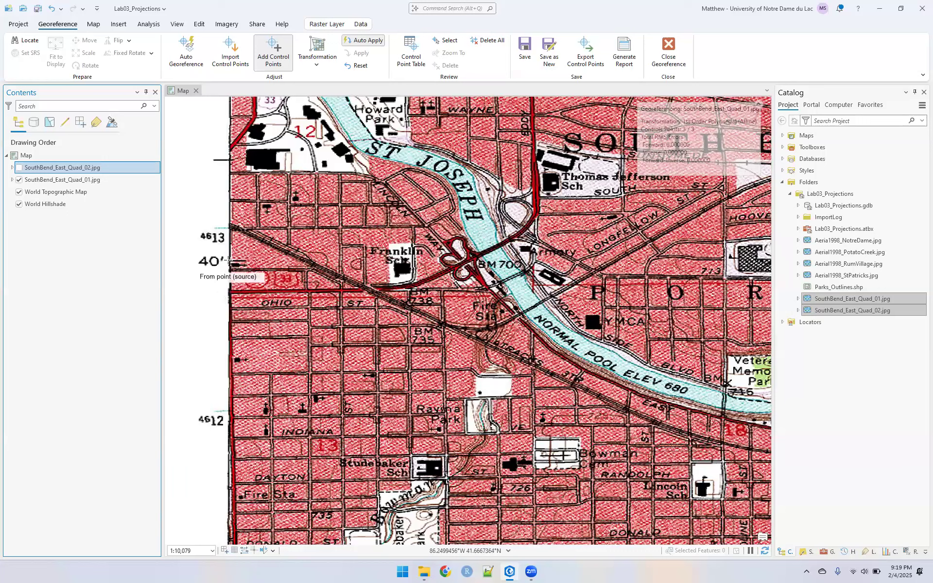
click(228, 261)
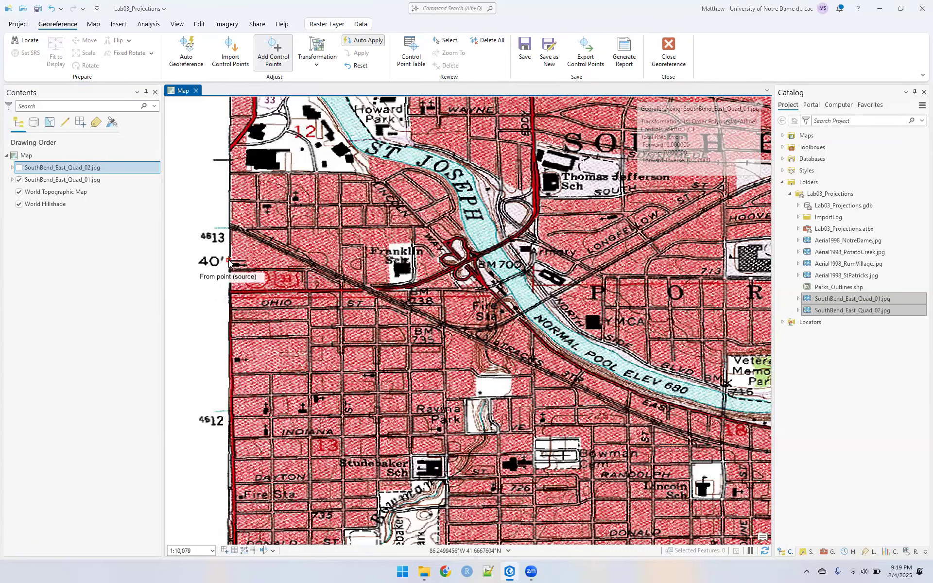
right_click(228, 261)
click(510, 278)
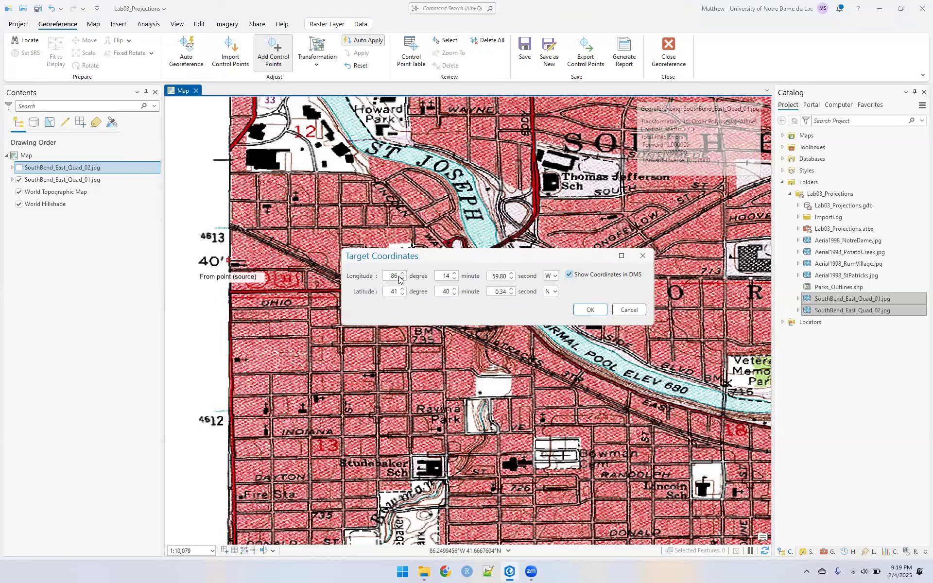
double_click(445, 277)
text(1)
double_click(496, 276)
text(00)
click(586, 308)
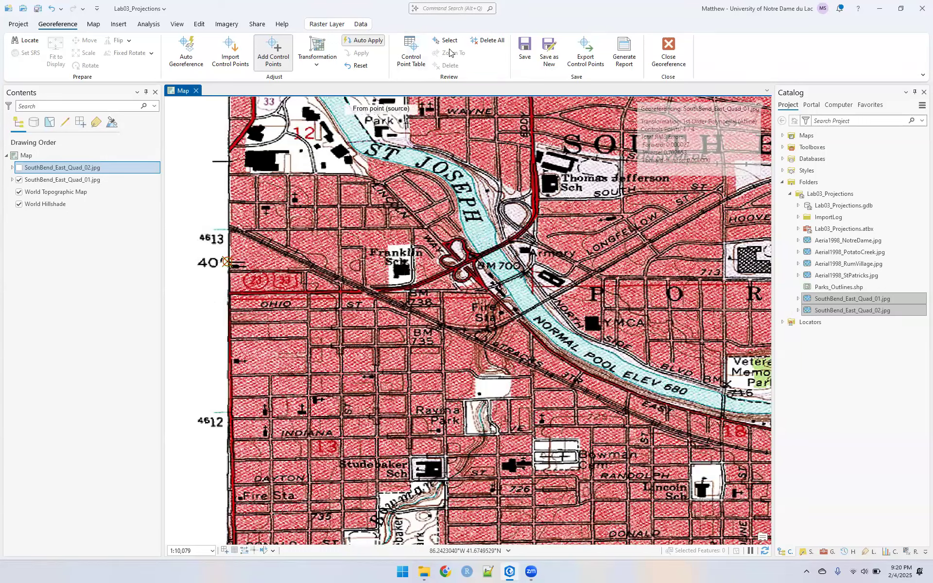
Review the residuals of the links in the control point table and save the georeferencing to the raster.
click(414, 56)
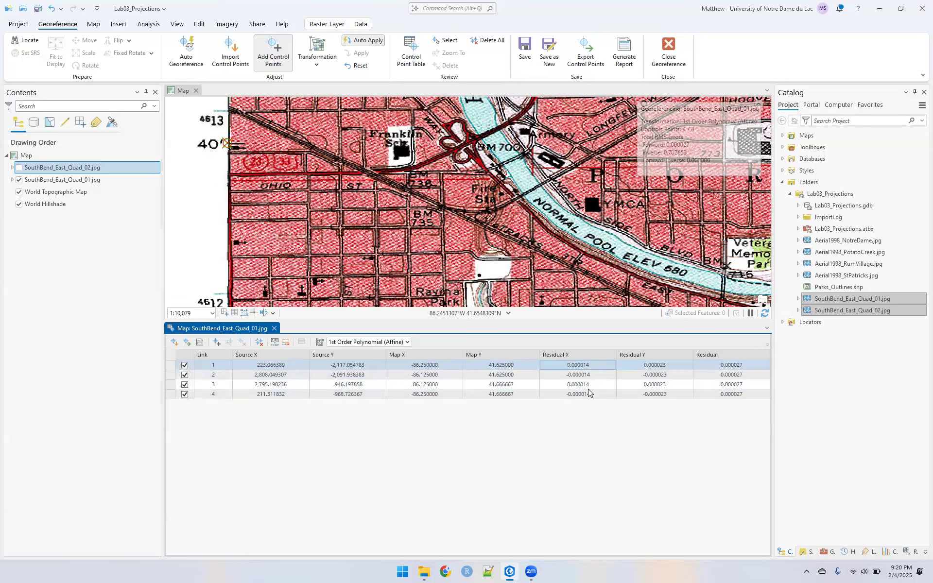
click(584, 376)
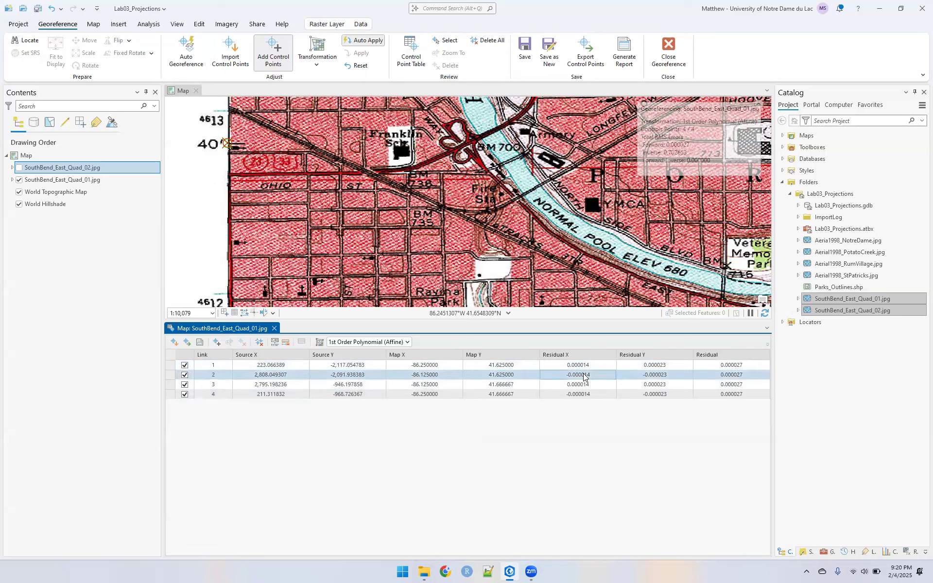
click(574, 370)
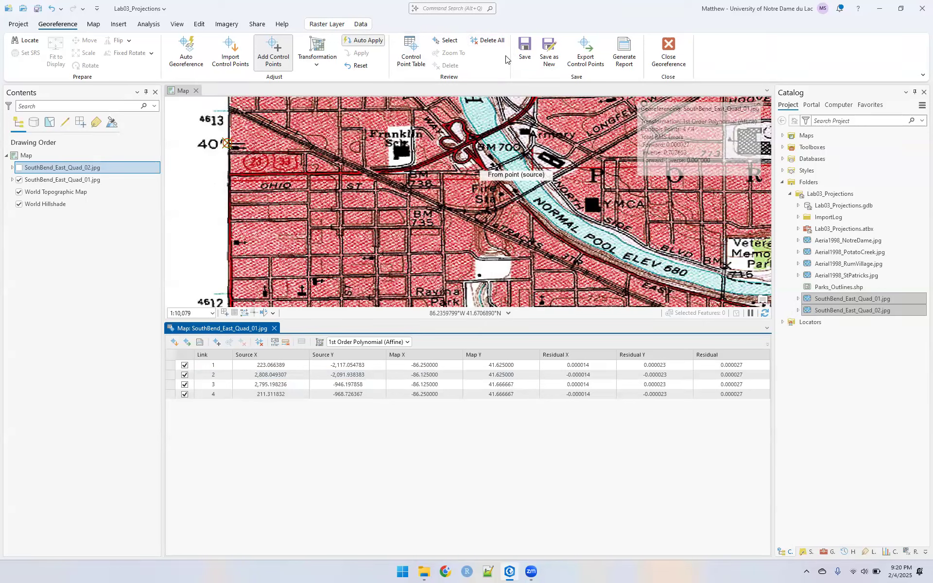
click(527, 51)
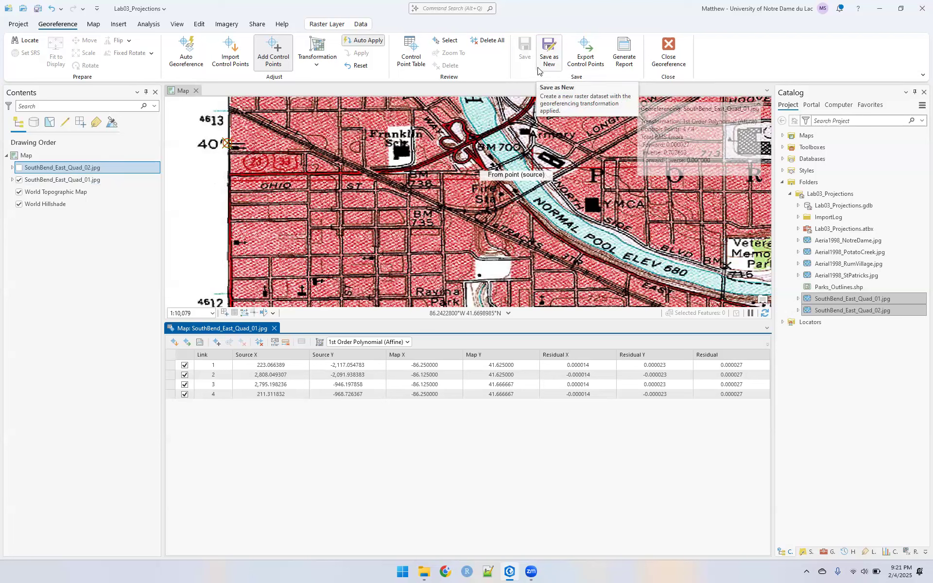
Show SouthBend_East_Quad_02.jpg, hide SouthBend_East_Quad_01.jpg and select the SouthBend_East_Quad_02.jpg layer.
click(19, 169)
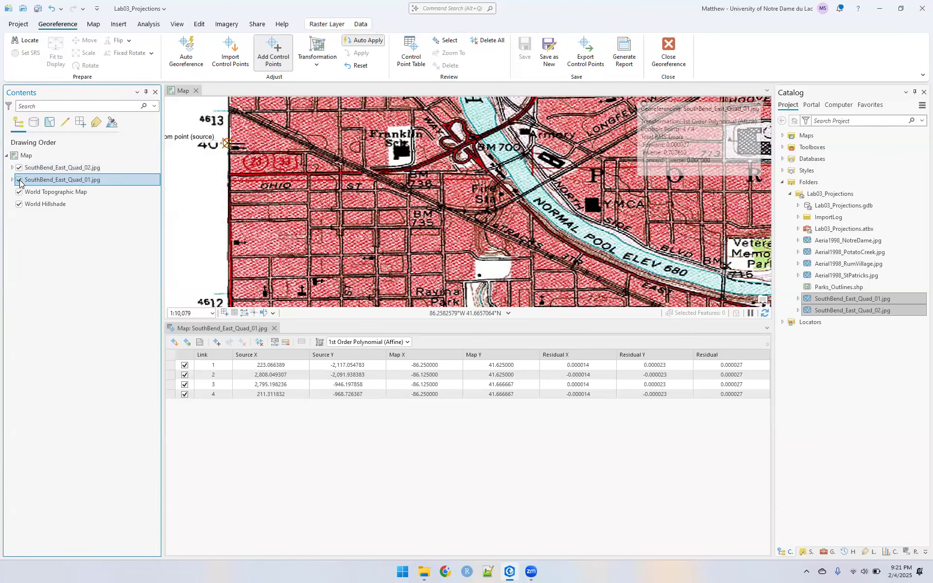
click(19, 180)
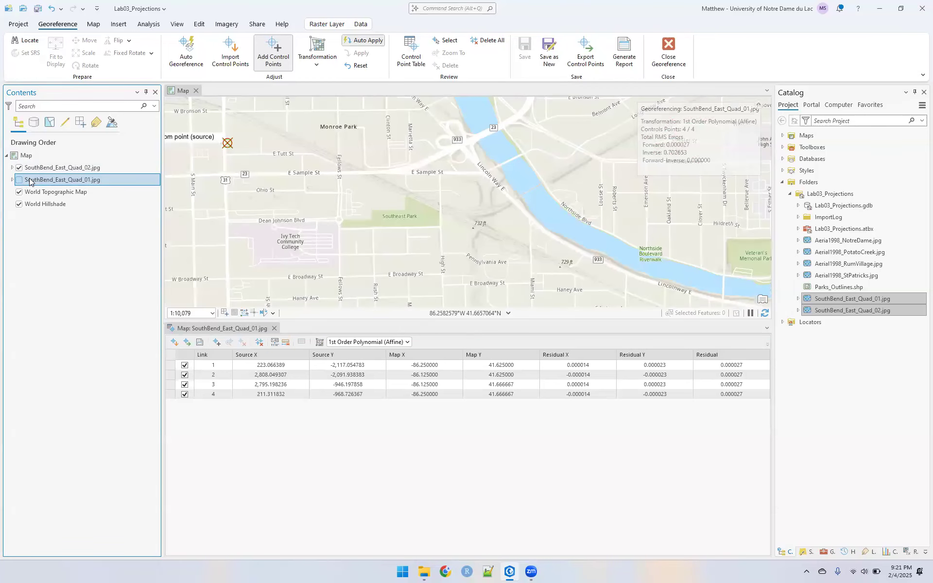
click(66, 169)
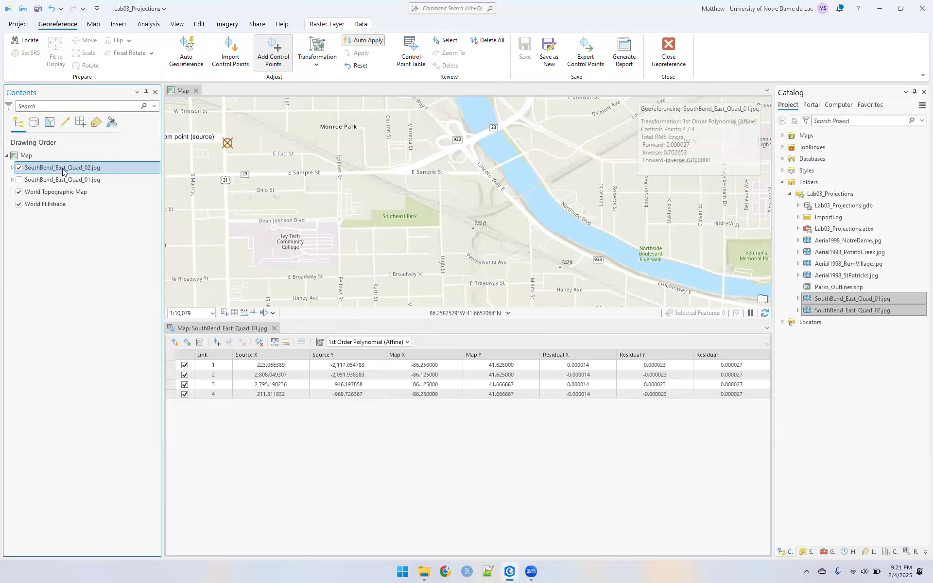
Zoom to the 41°45' label on the west edge of SouthBend_East_Quad_02.jpg and close the control point table of quad 01.
right_click(62, 170)
click(70, 159)
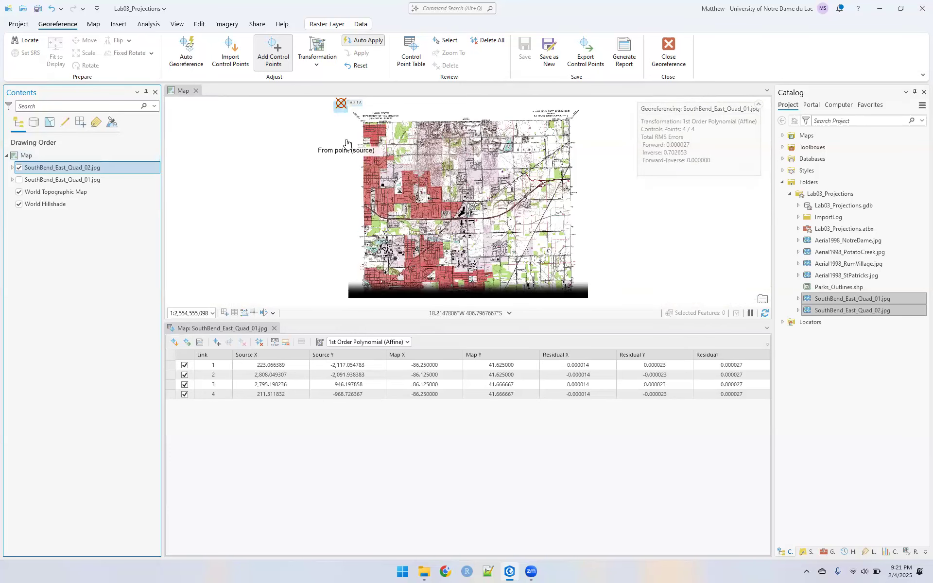
scroll(346, 142, up, 5)
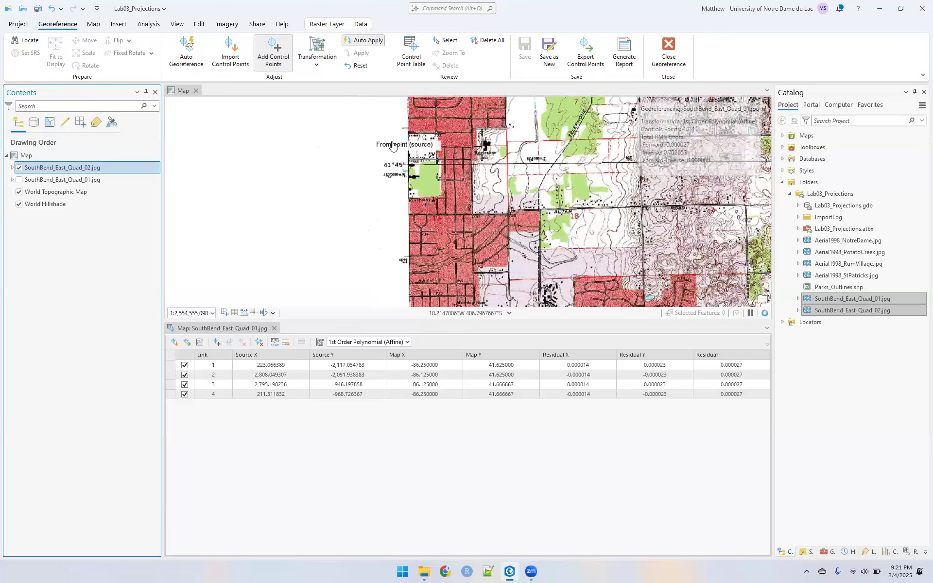
scroll(393, 144, up, 5)
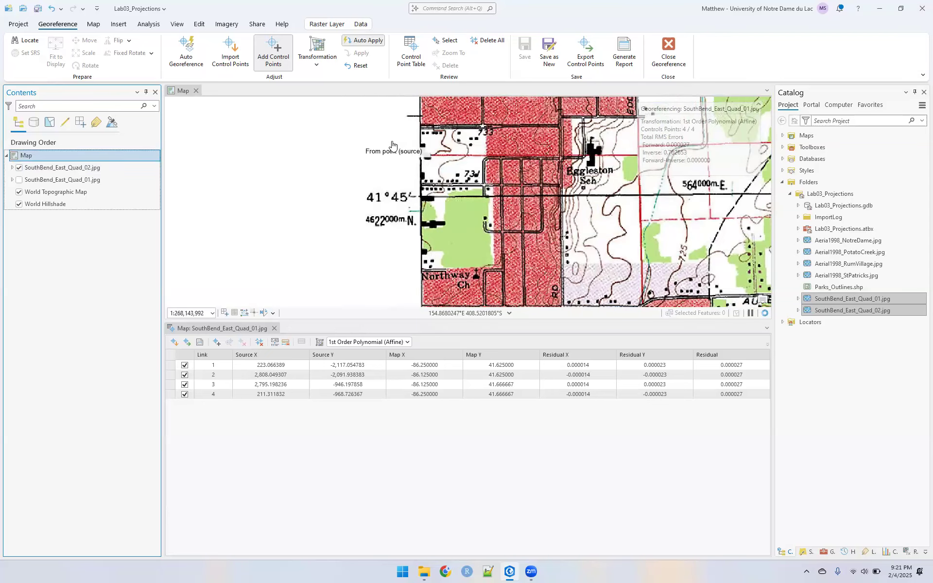
key(End)
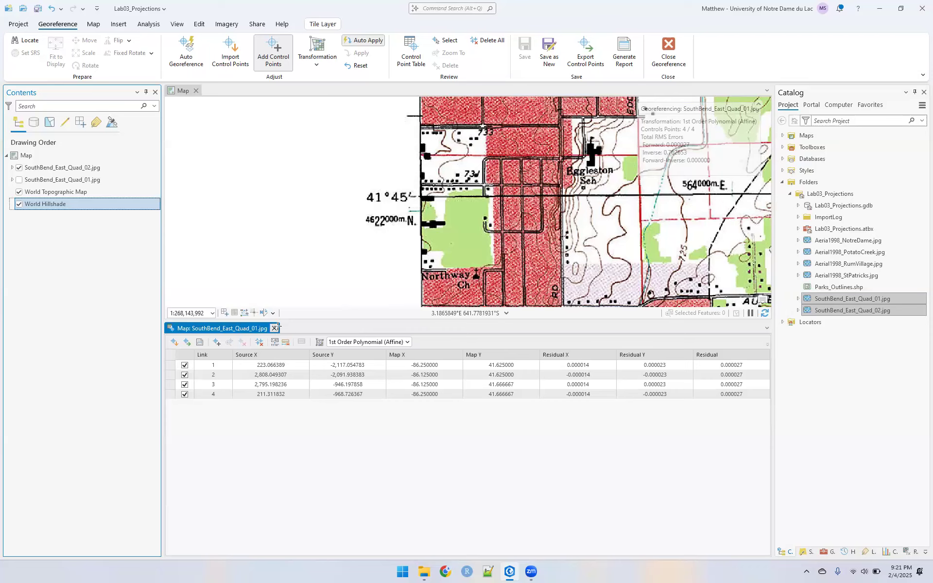
click(275, 328)
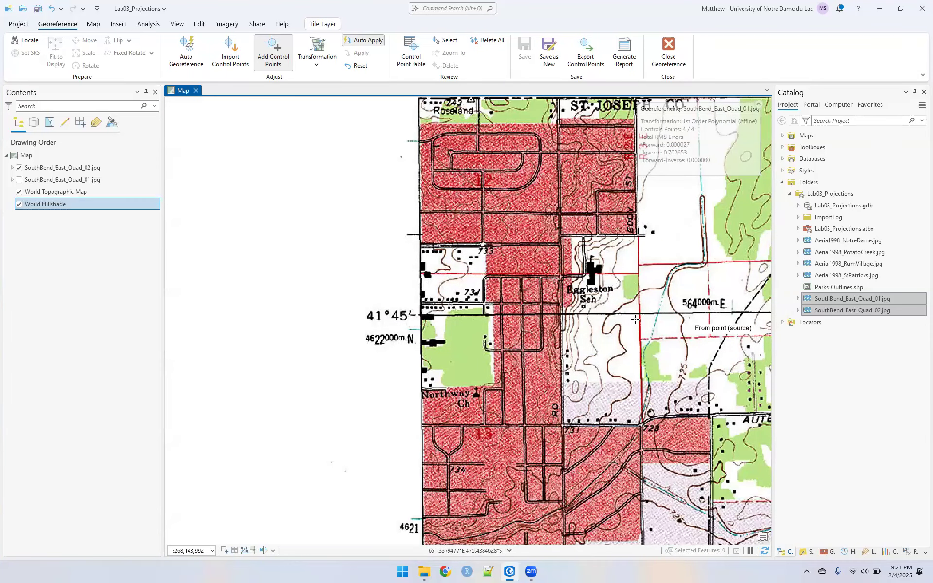
click(585, 315)
right_click(430, 301)
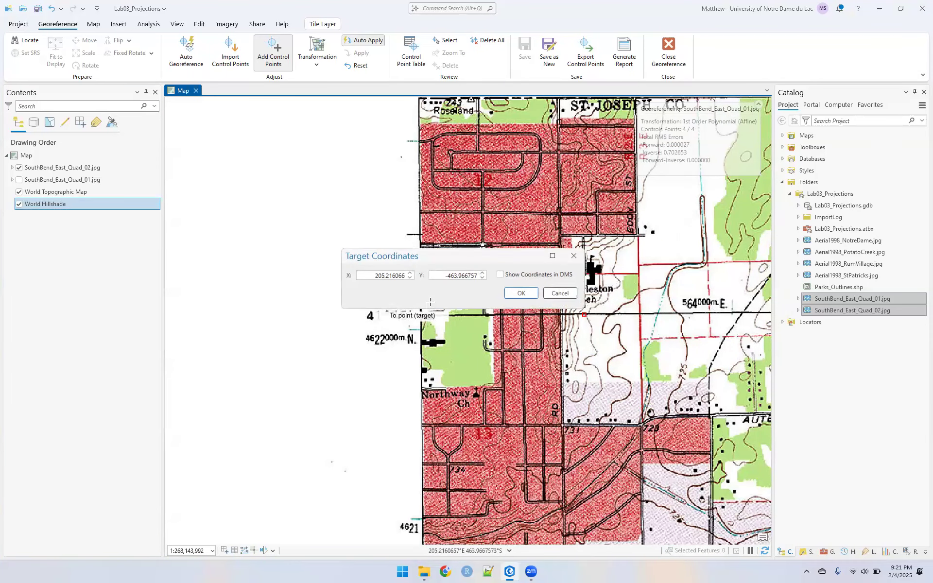
key(Escape)
key(Up)
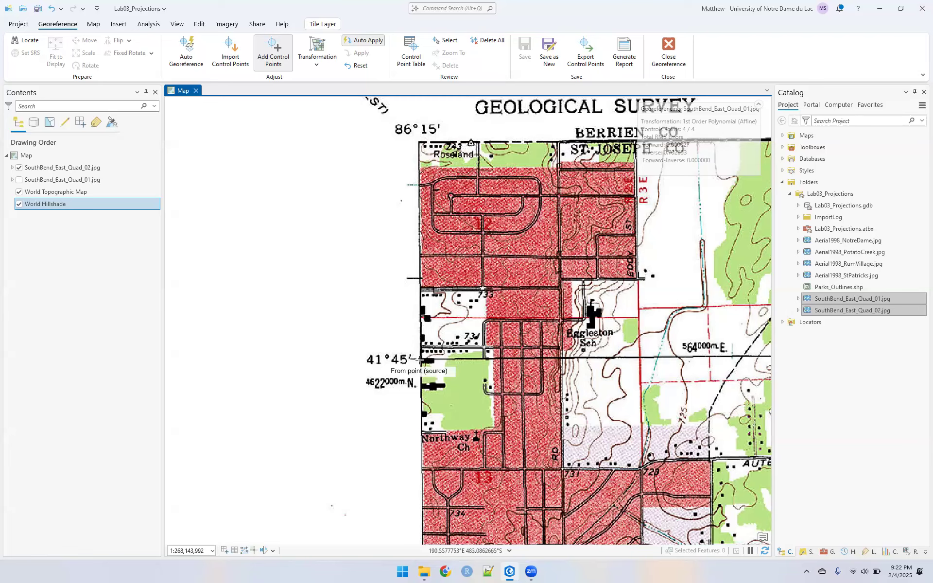
Reselect the SouthBend_East_Quad_02.jpg layer and check whether georeferencing can be started for it.
click(53, 169)
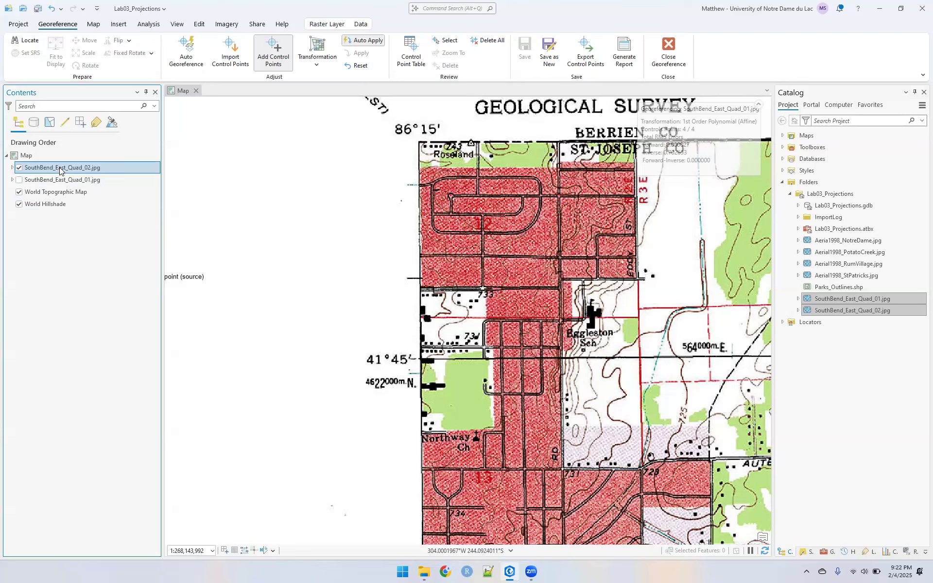
click(59, 169)
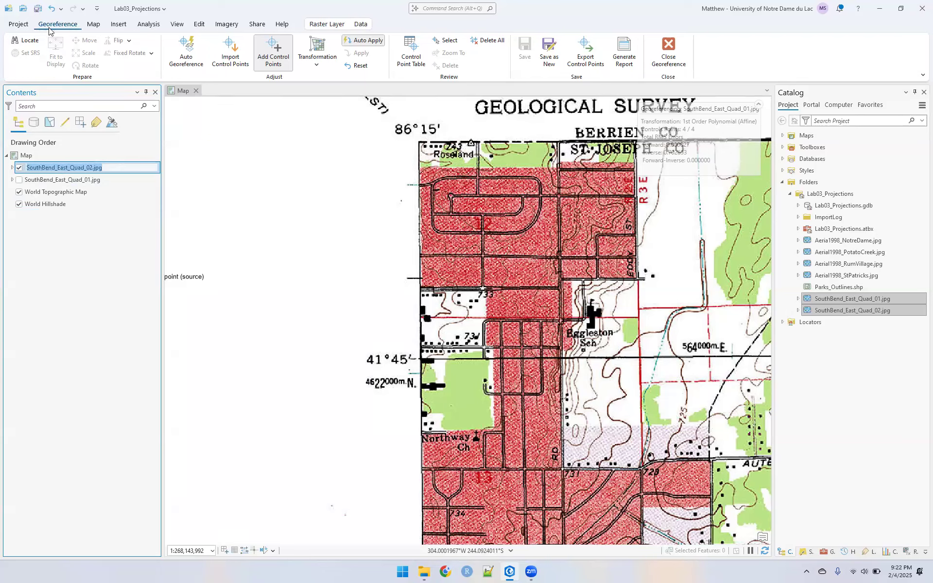
click(228, 24)
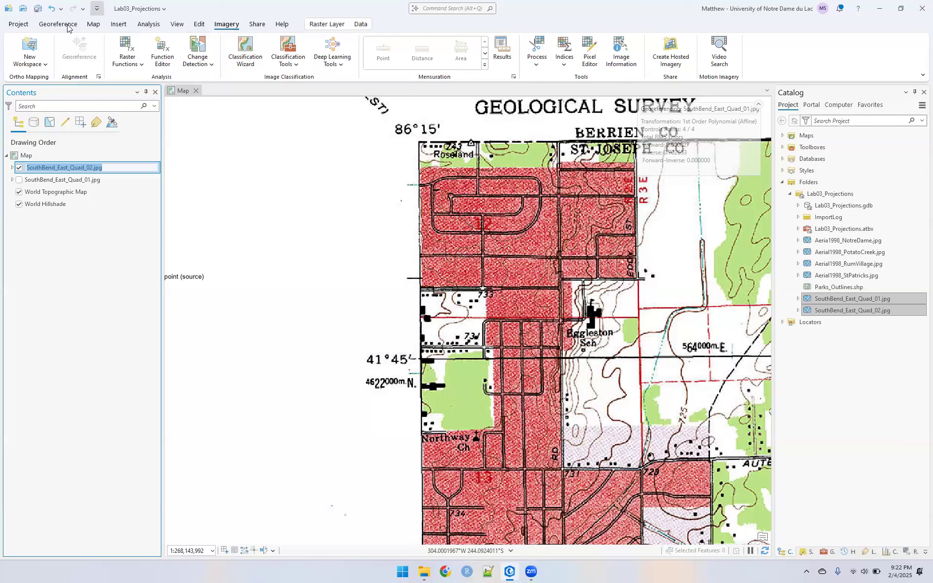
click(101, 190)
click(95, 167)
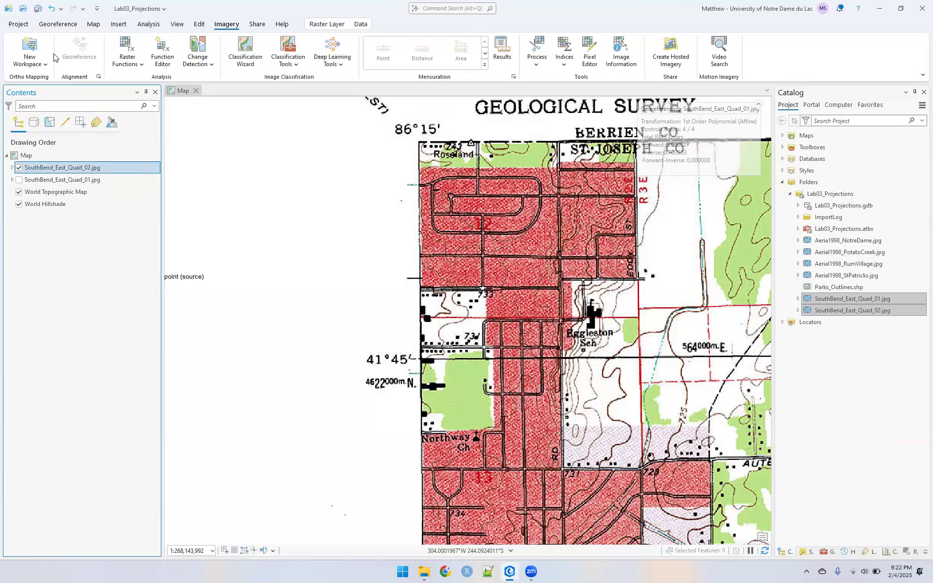
click(57, 25)
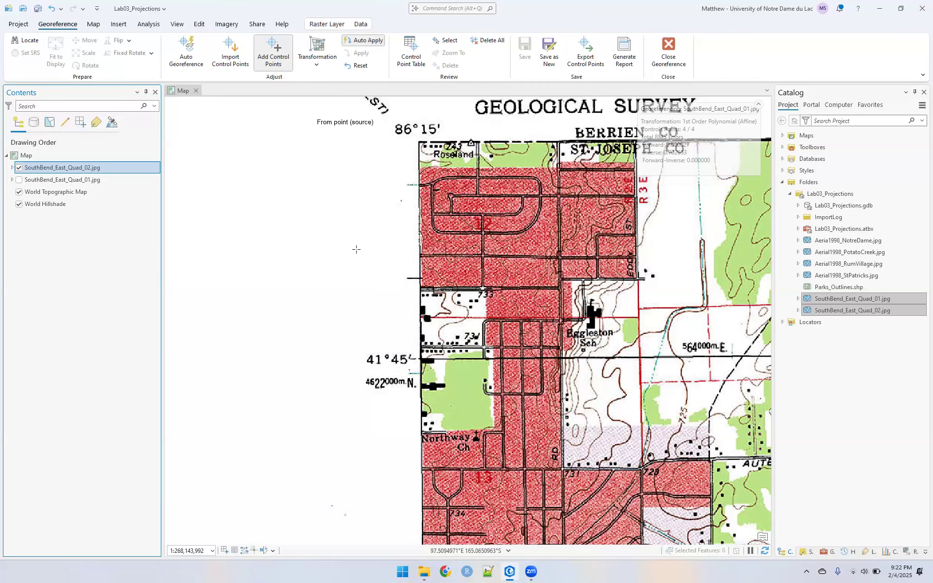
Try to add a control point at the 41°45' tick on quad 02's west edge, entering its target longitude and latitude in DMS.
click(418, 358)
right_click(419, 358)
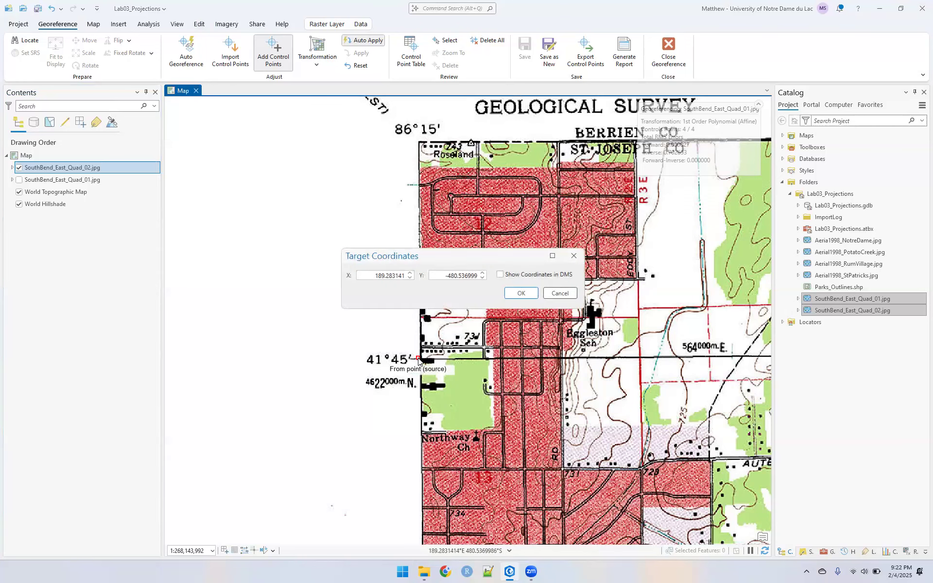
click(501, 274)
click(566, 310)
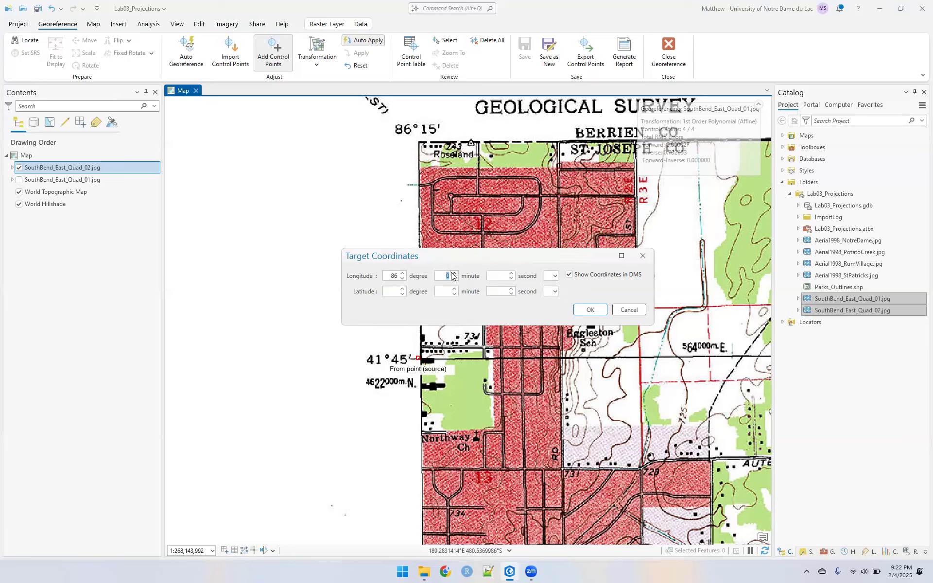
text(5)
click(554, 276)
click(550, 296)
click(552, 292)
click(551, 302)
click(589, 311)
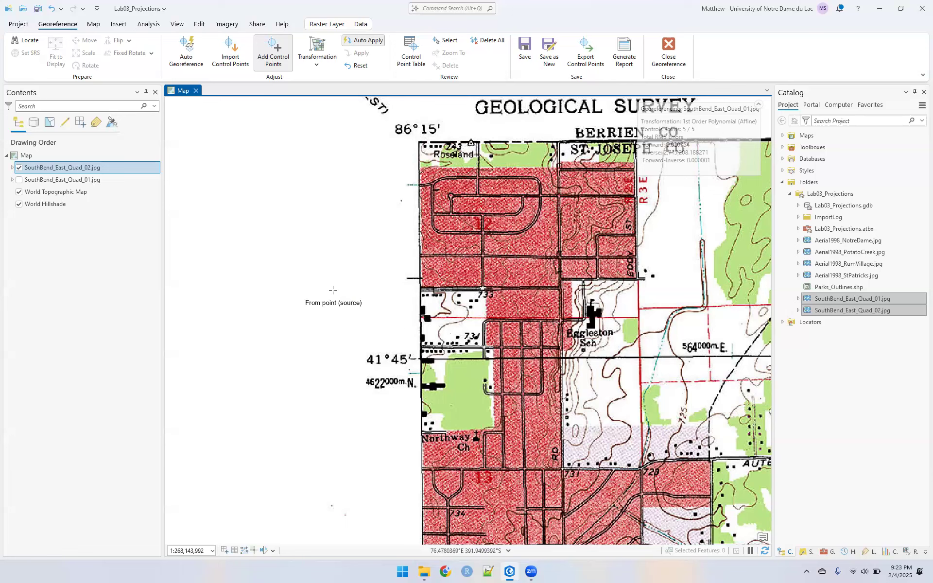
Close the georeferencing session of SouthBend_East_Quad_01.jpg and discard its unsaved edits.
right_click(88, 167)
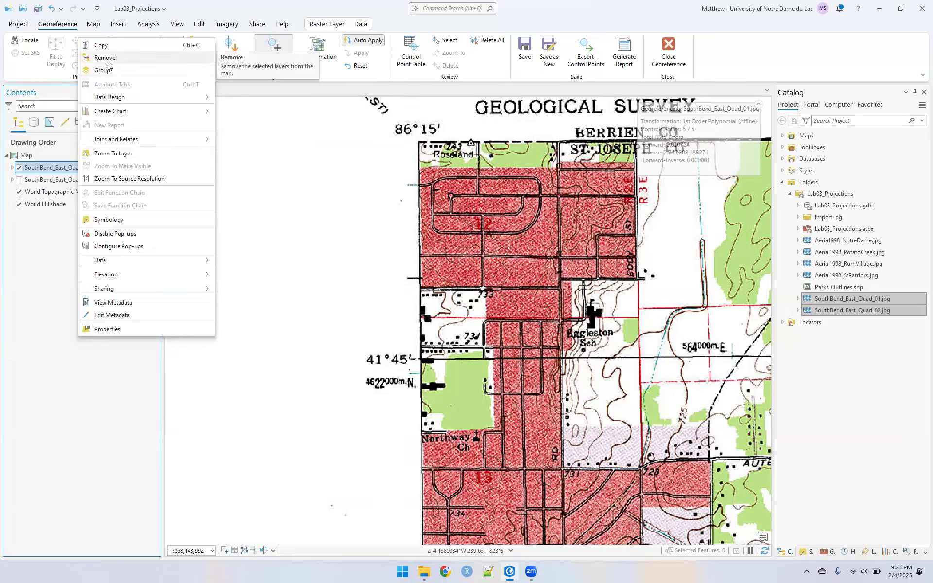
click(673, 61)
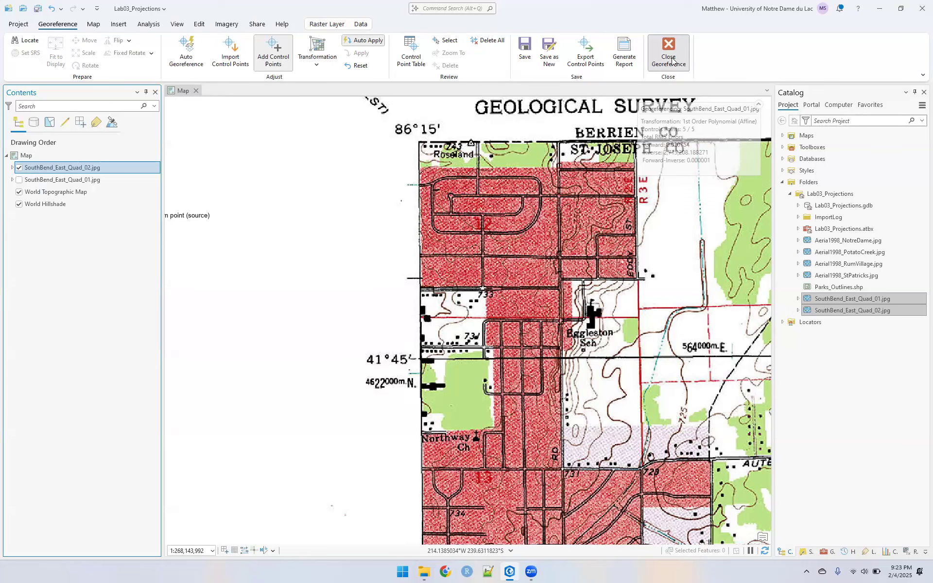
click(673, 60)
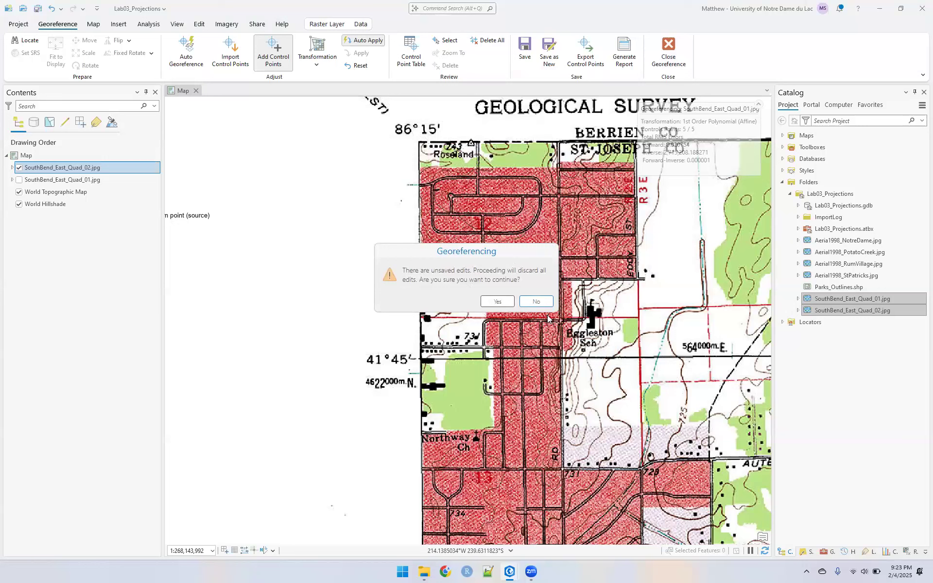
click(494, 300)
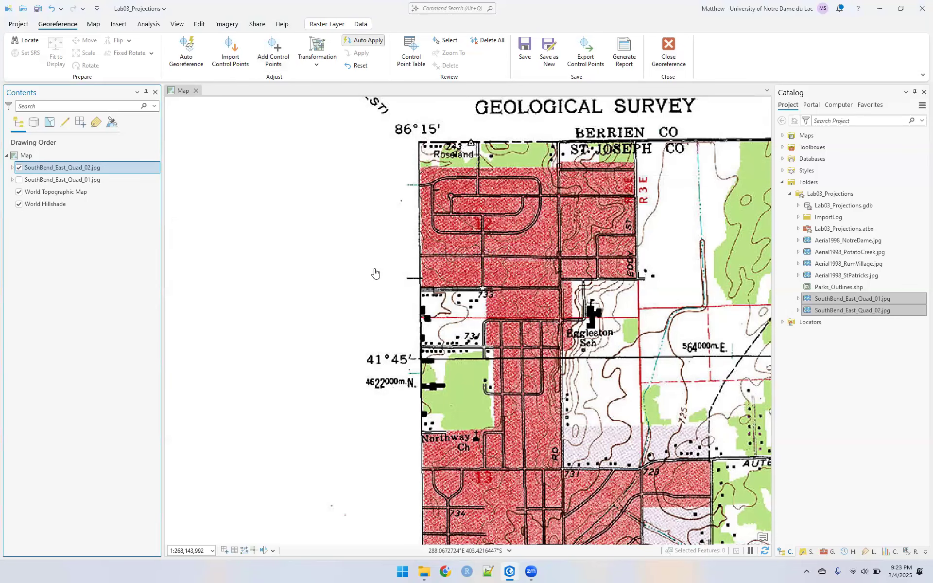
Hide SouthBend_East_Quad_02.jpg, show SouthBend_East_Quad_01.jpg and zoom to its extent to check its placement.
click(20, 169)
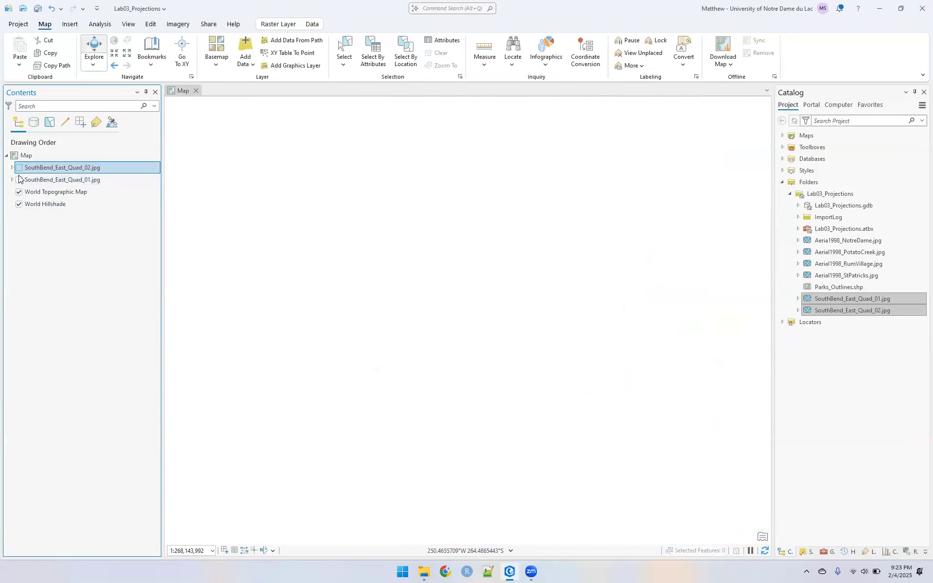
click(20, 180)
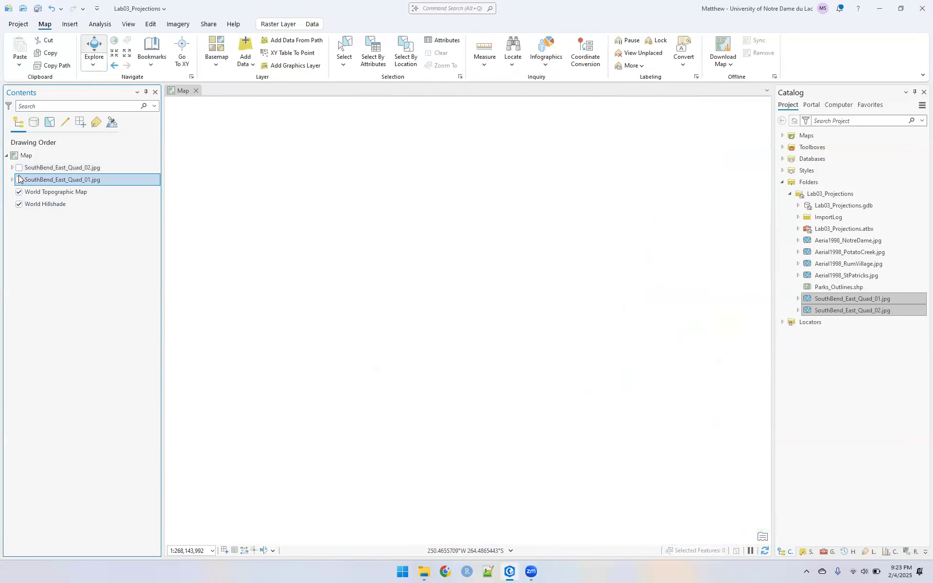
right_click(56, 181)
click(94, 170)
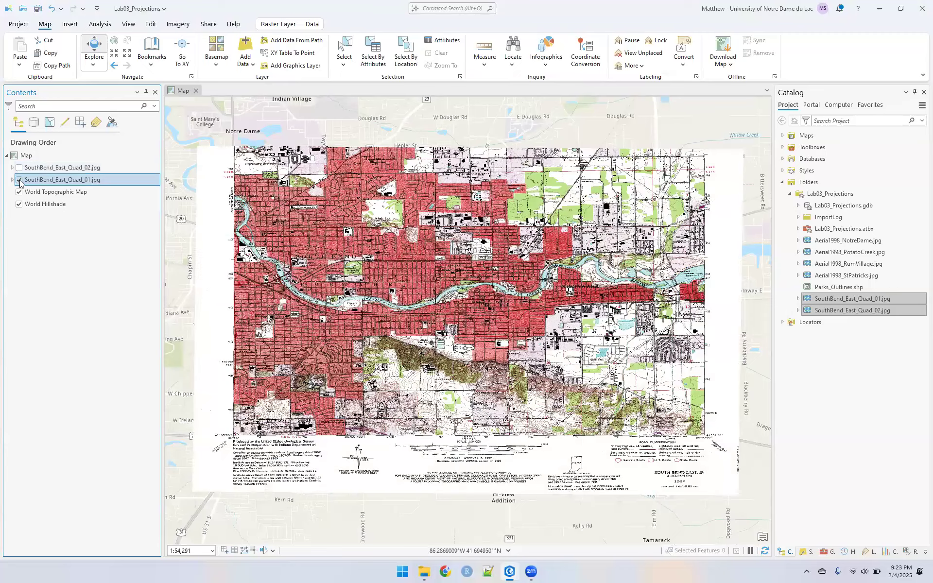
Hide SouthBend_East_Quad_01.jpg, then show and select the SouthBend_East_Quad_02.jpg layer.
click(20, 180)
click(20, 167)
click(39, 168)
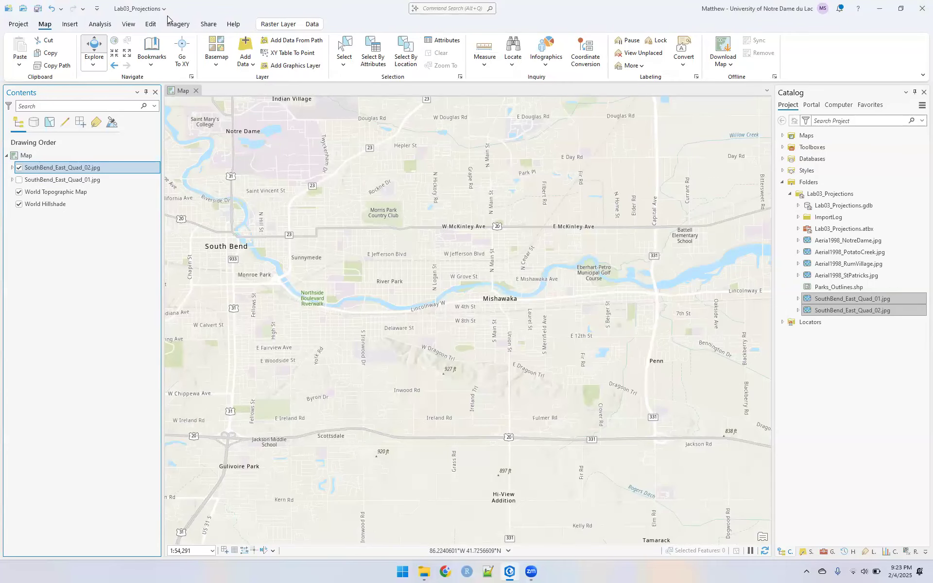
Start georeferencing SouthBend_East_Quad_02.jpg with the 1st Order Polynomial (Affine) transformation.
click(183, 26)
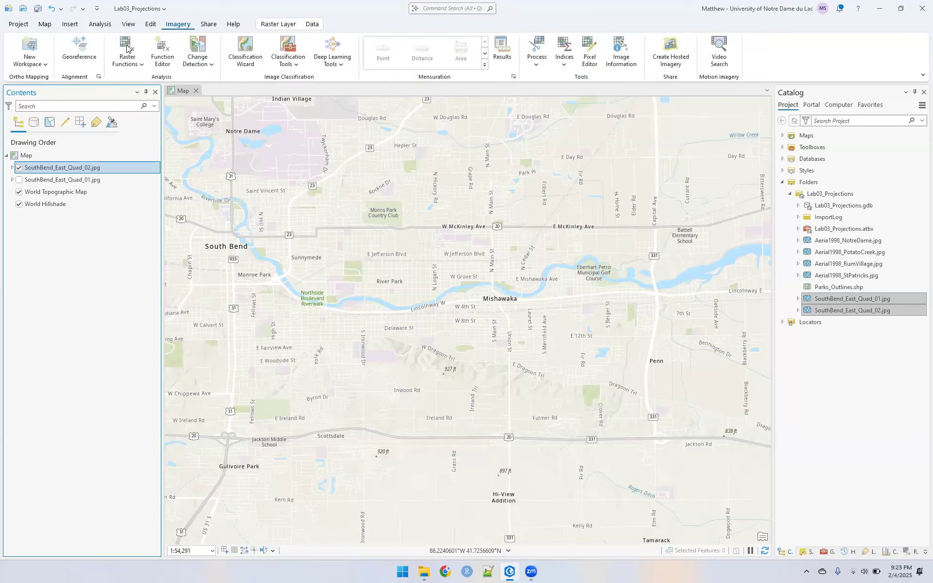
click(80, 46)
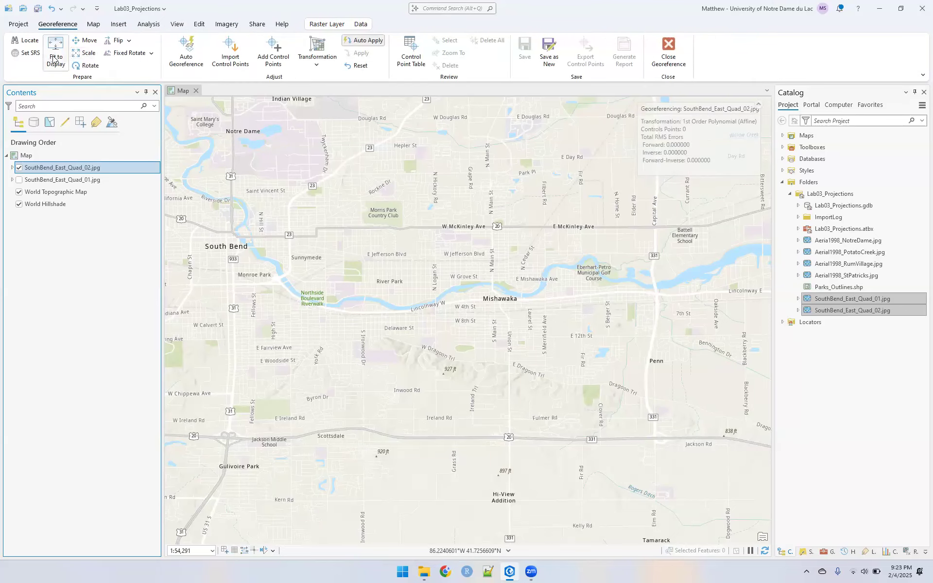
click(323, 70)
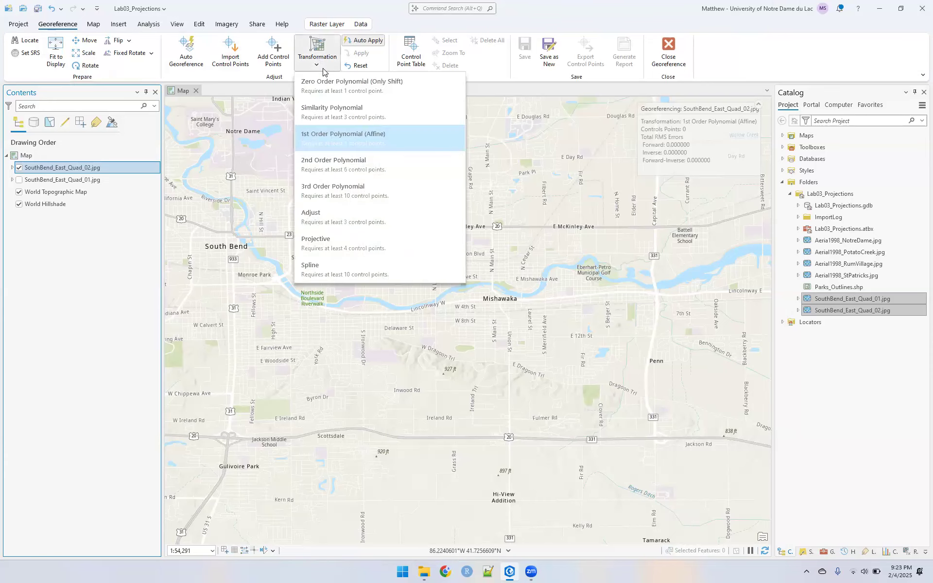
click(325, 142)
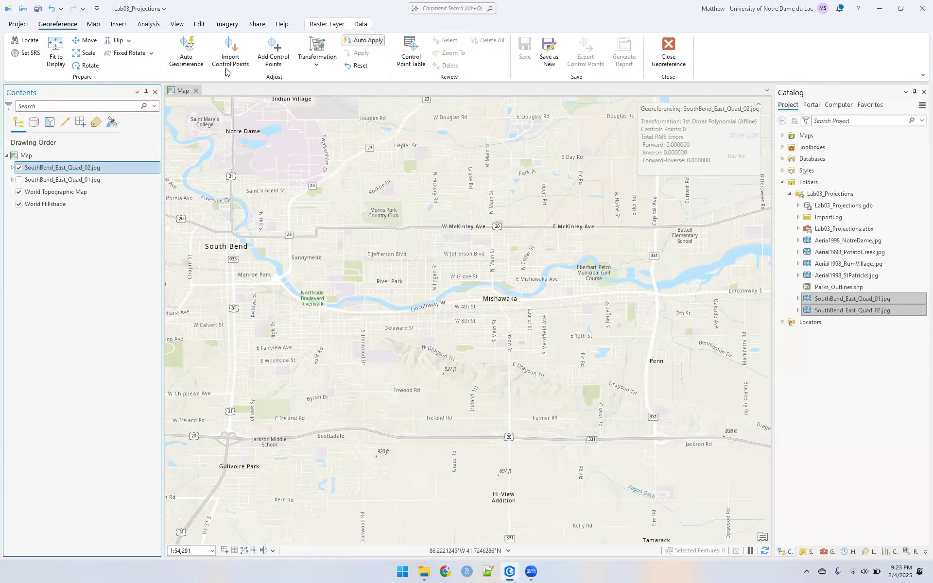
Place a control point's source at the 41°45' tick on the west edge of SouthBend_East_Quad_02.jpg.
click(270, 58)
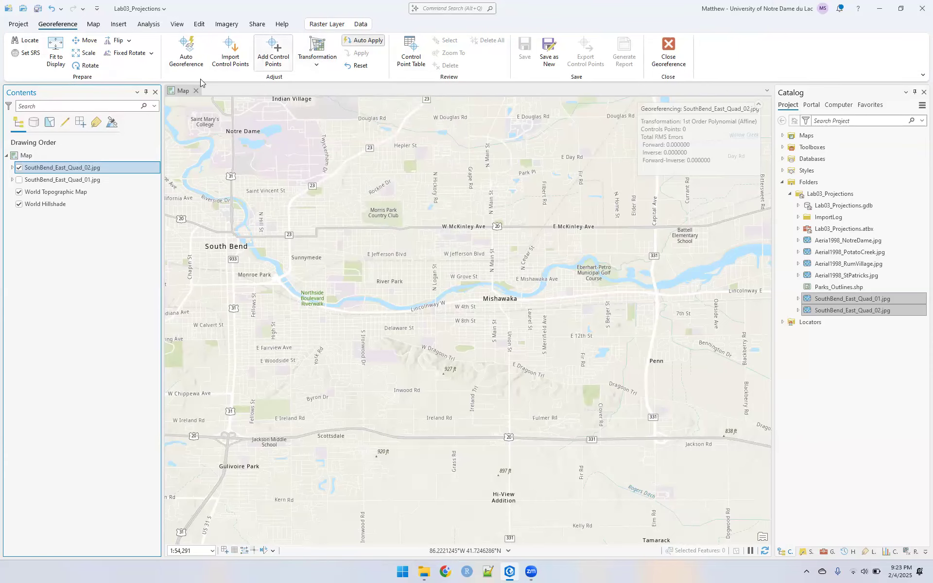
right_click(72, 169)
click(109, 157)
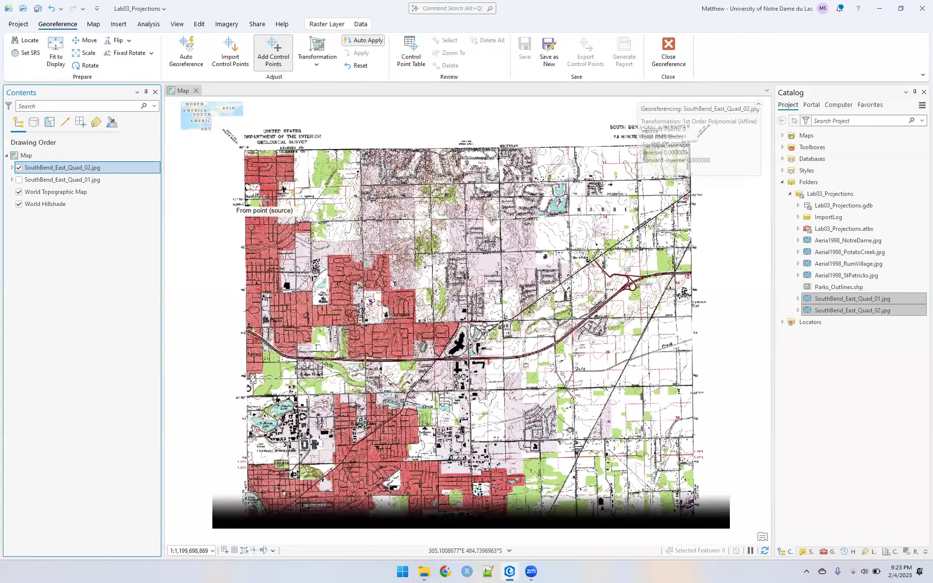
scroll(264, 200, up, 4)
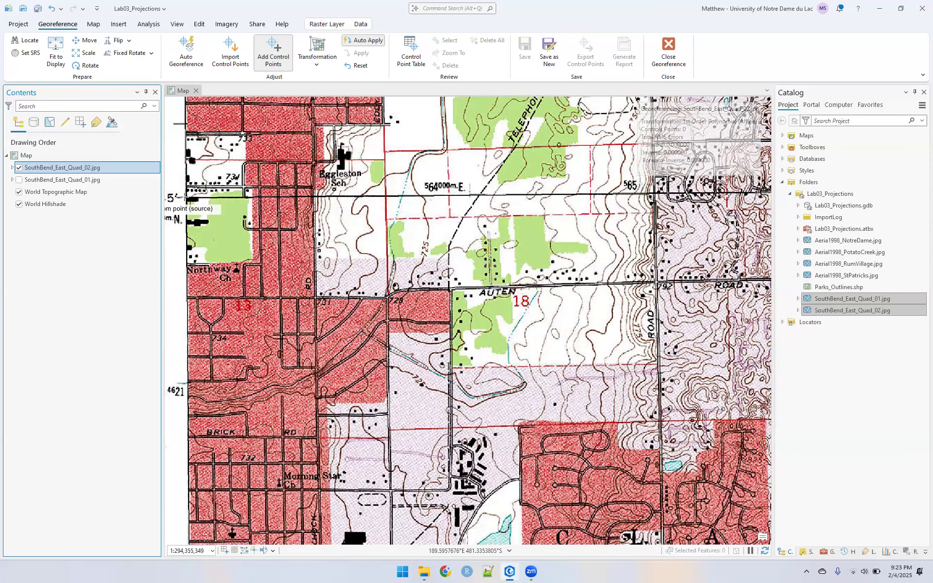
click(185, 198)
key(Right)
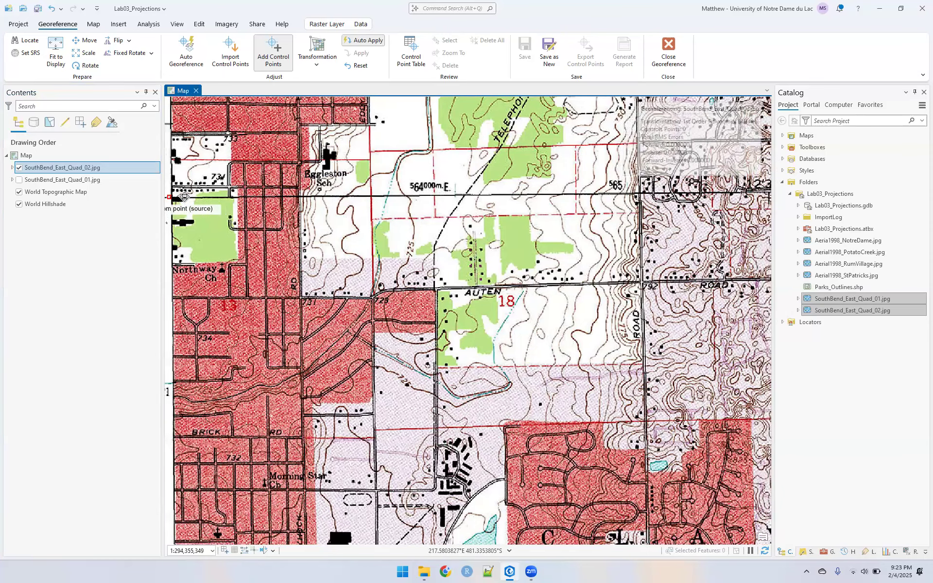
key(Left)
key(Down)
key(Up)
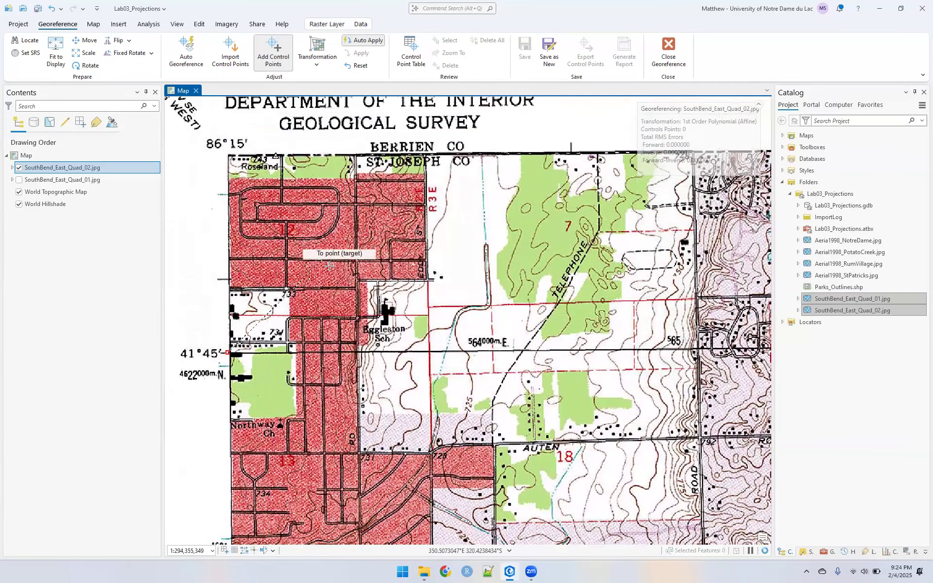
Set the first control point's target coordinates to longitude 86°15'0" W and latitude 41°45'0" N.
right_click(324, 267)
click(518, 275)
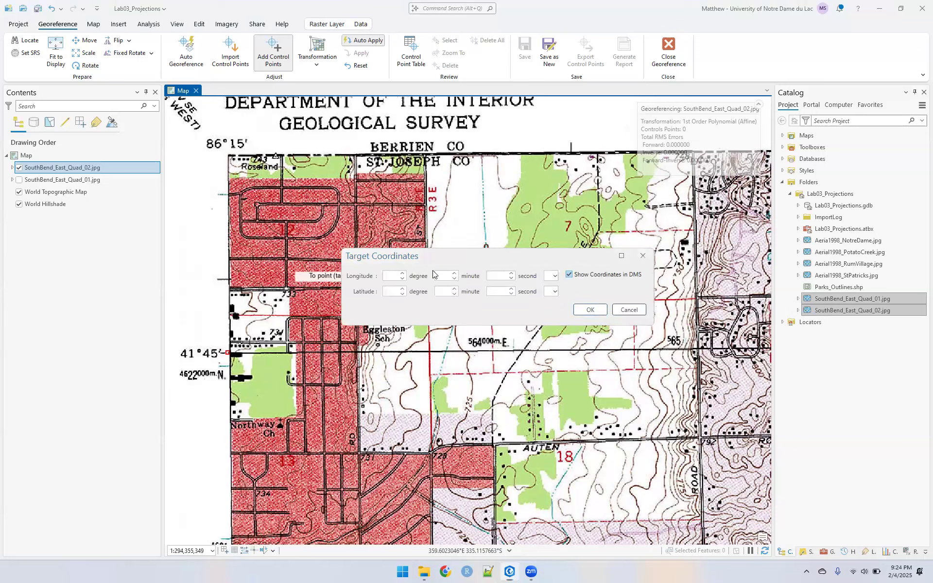
click(565, 310)
click(449, 276)
text(15)
text(45)
key(Tab)
text(0)
click(553, 292)
click(552, 303)
click(554, 277)
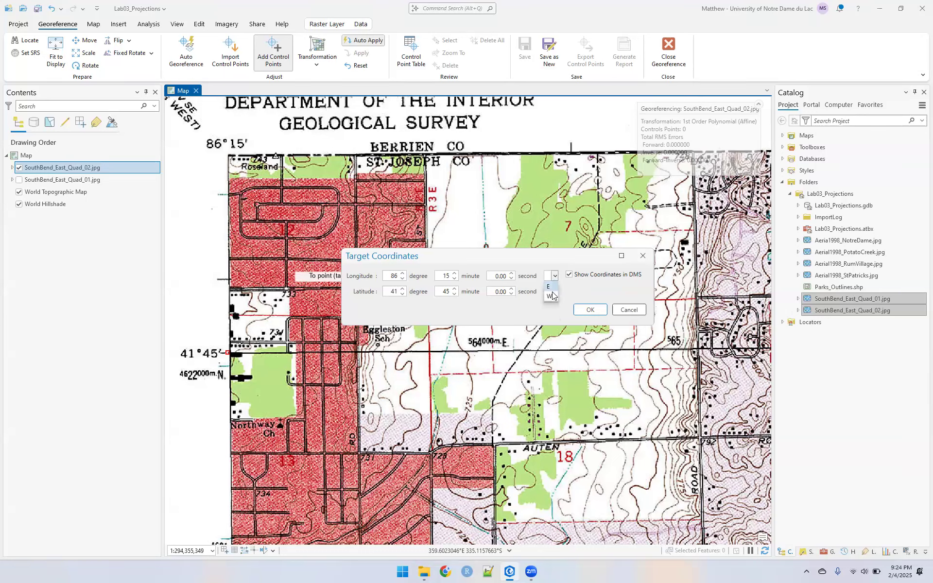
click(550, 296)
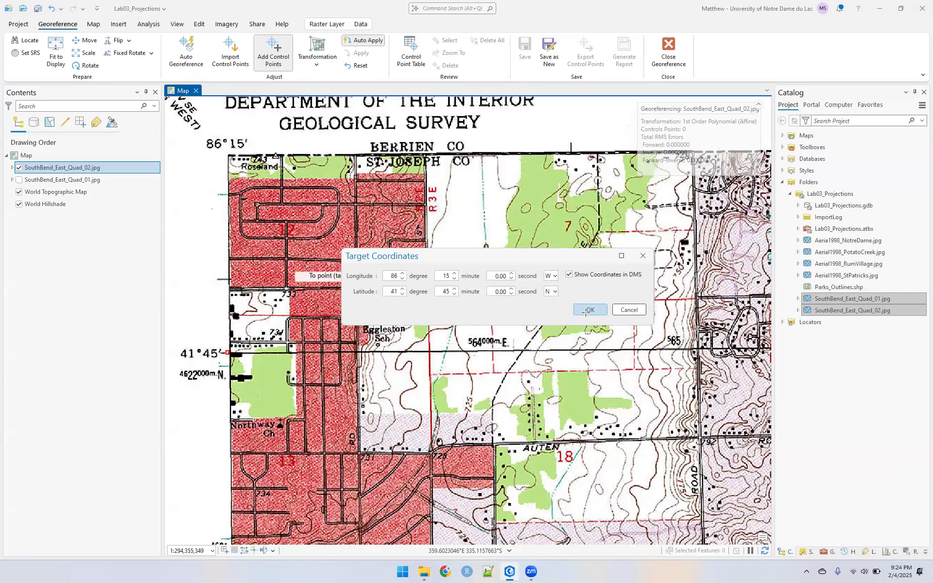
click(585, 311)
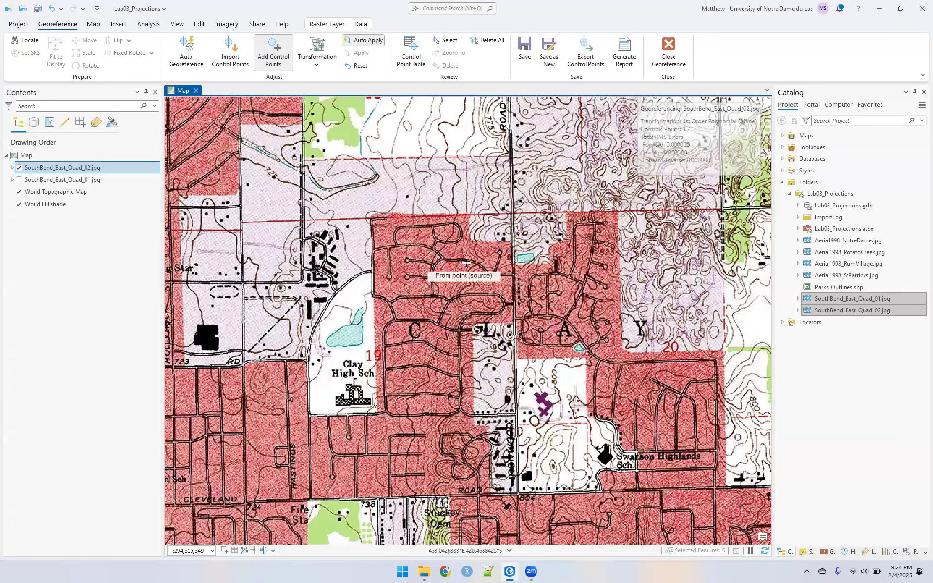
Place the second control point's source at the 41°45' tick on the east edge of SouthBend_East_Quad_02.jpg.
scroll(467, 263, up, 1)
scroll(467, 263, up, 2)
scroll(467, 263, down, 3)
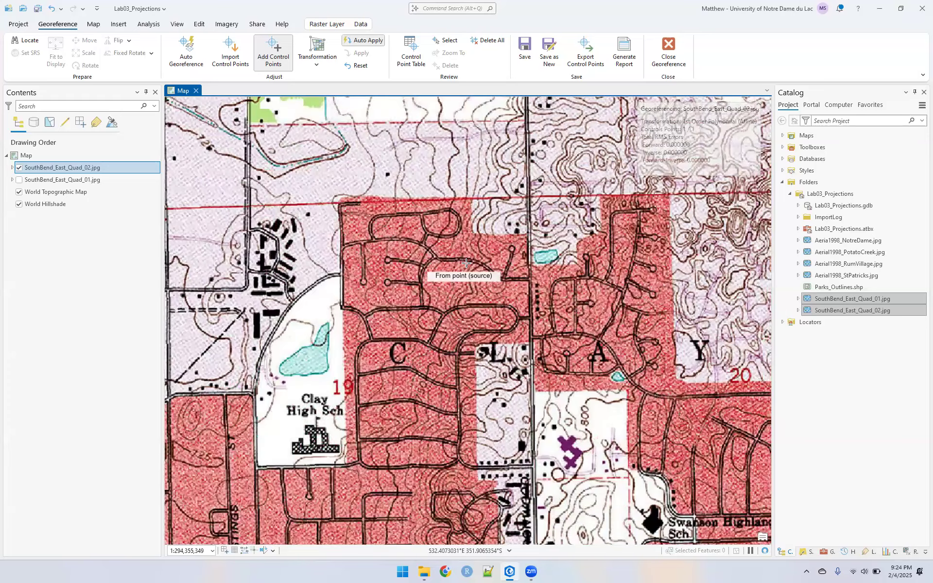
key(Right)
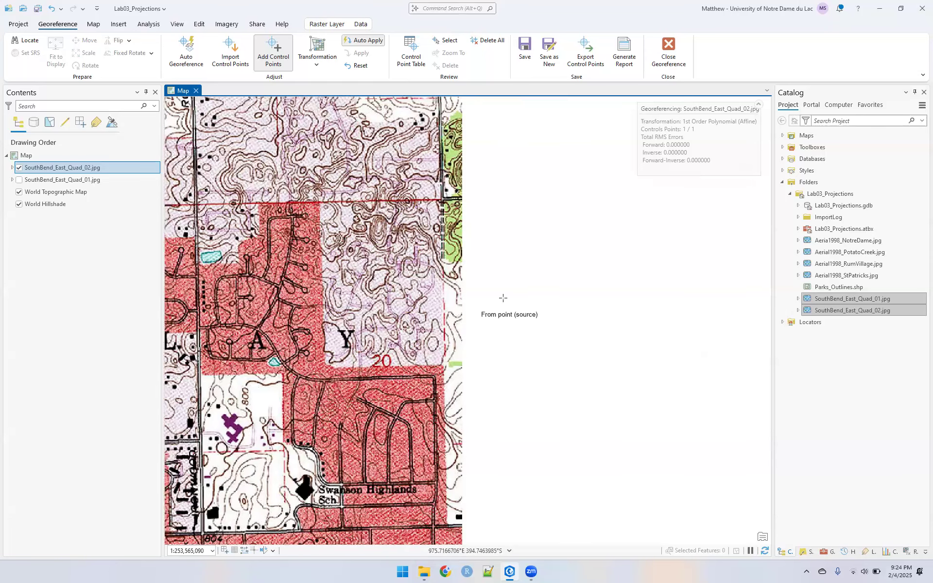
scroll(503, 298, down, 3)
scroll(503, 297, down, 2)
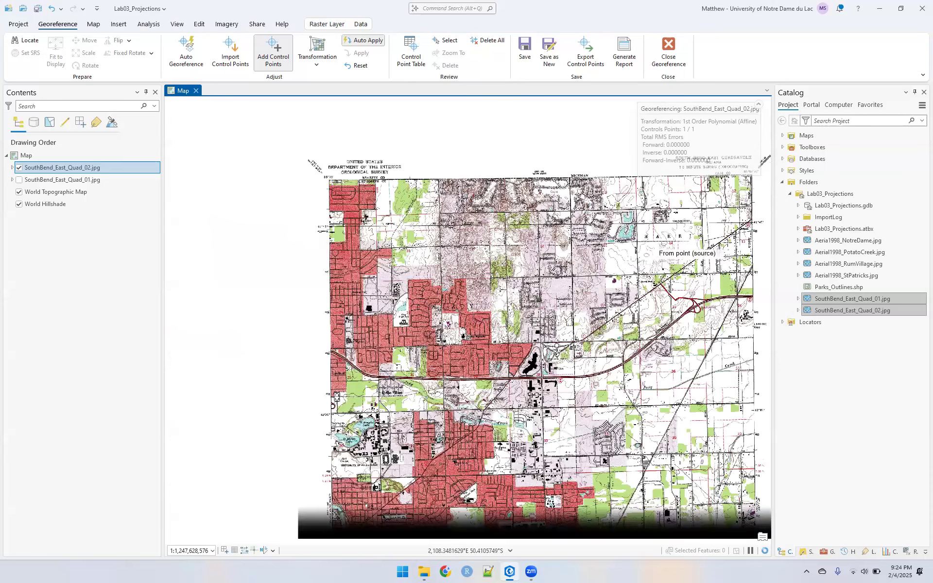
key(Right)
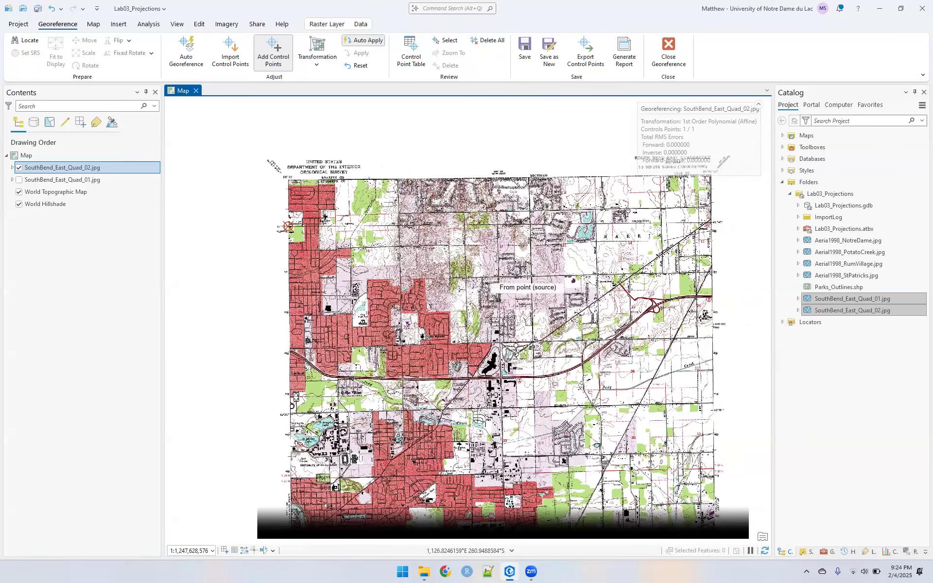
key(Down)
key(Up)
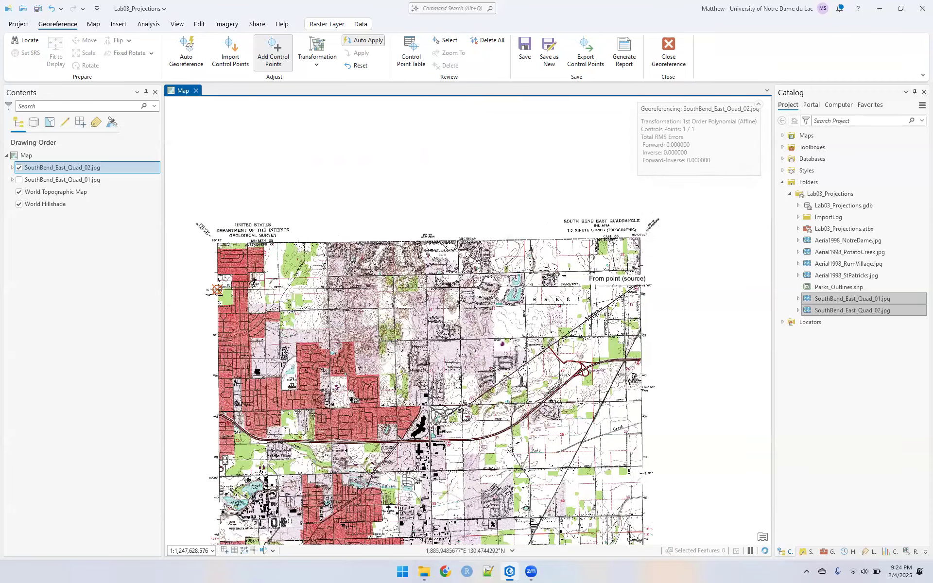
scroll(629, 275, up, 1)
scroll(630, 275, up, 2)
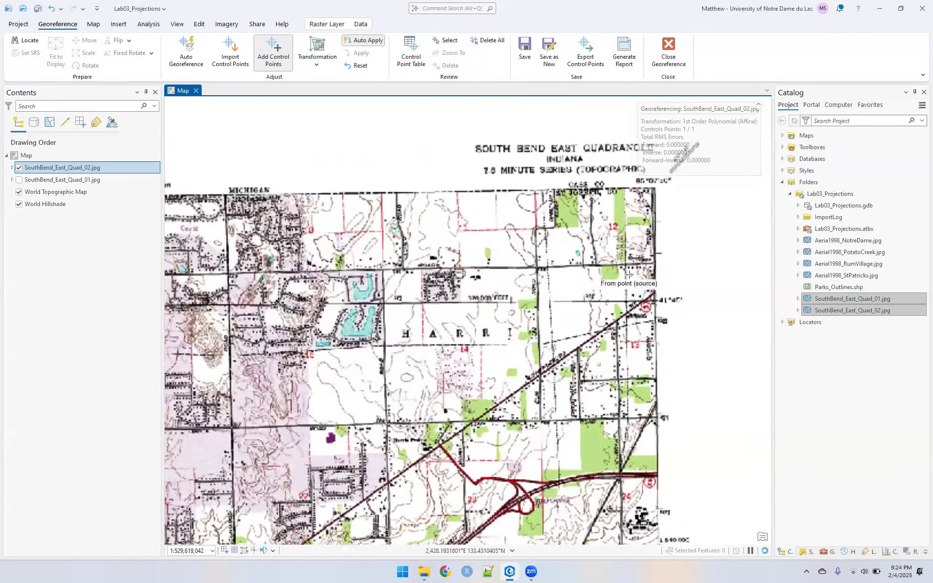
scroll(629, 275, down, 1)
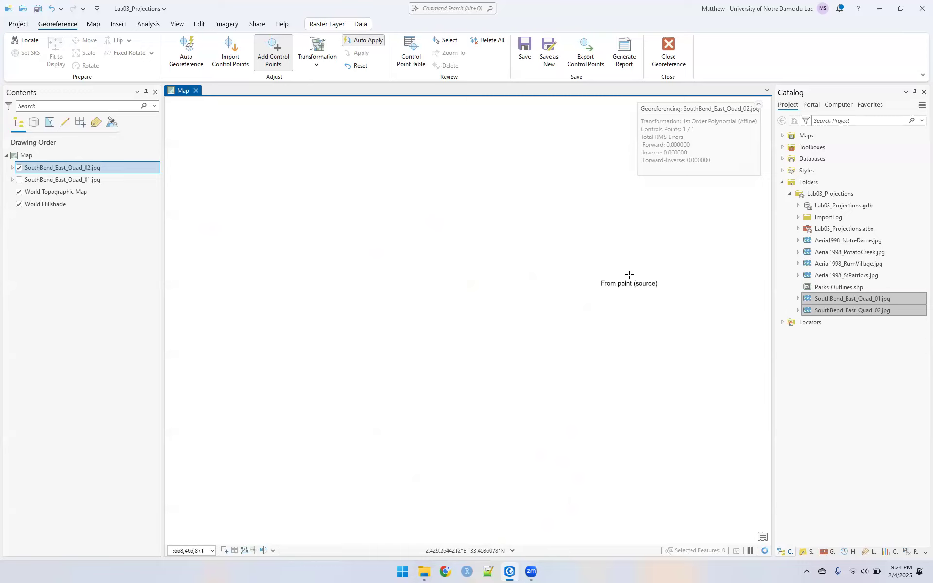
scroll(629, 275, down, 3)
scroll(629, 275, up, 3)
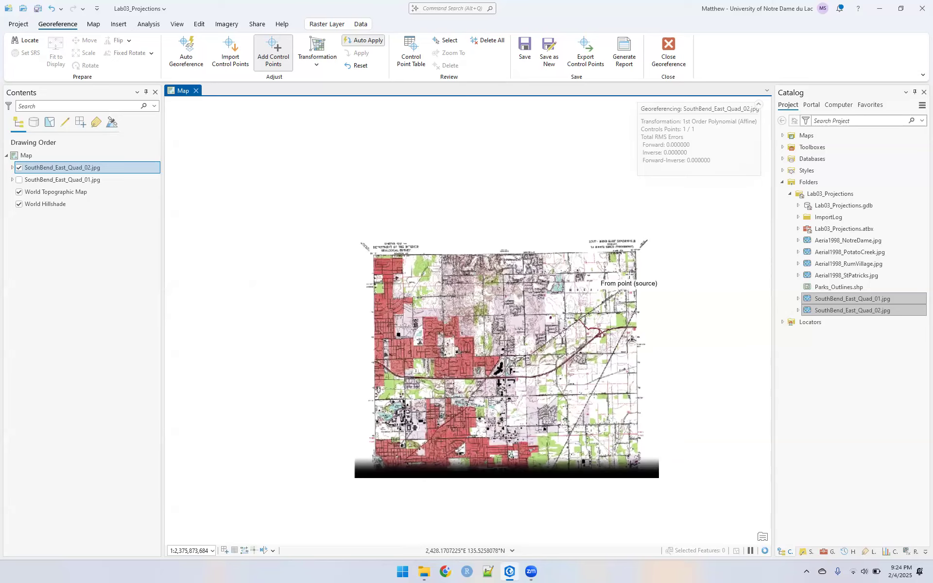
scroll(630, 275, up, 3)
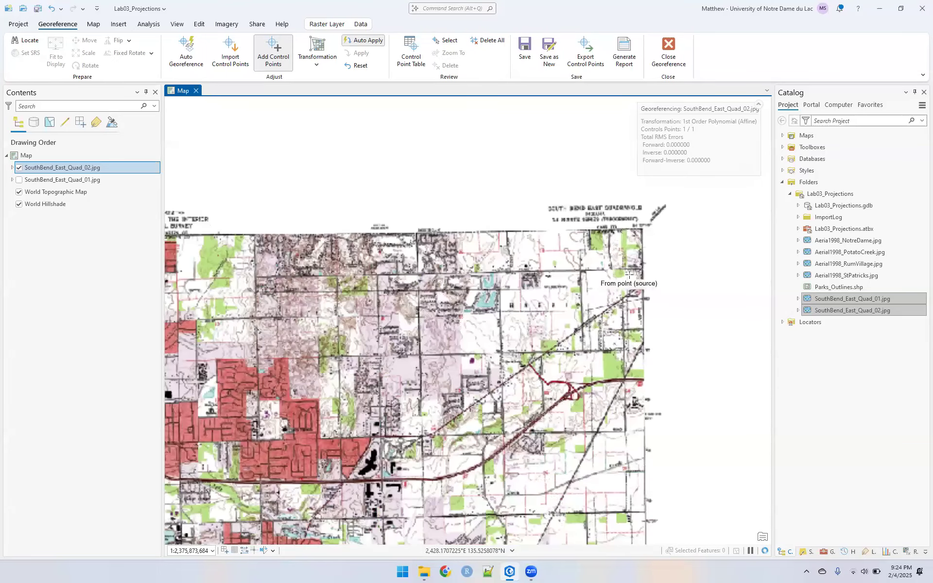
scroll(629, 275, up, 2)
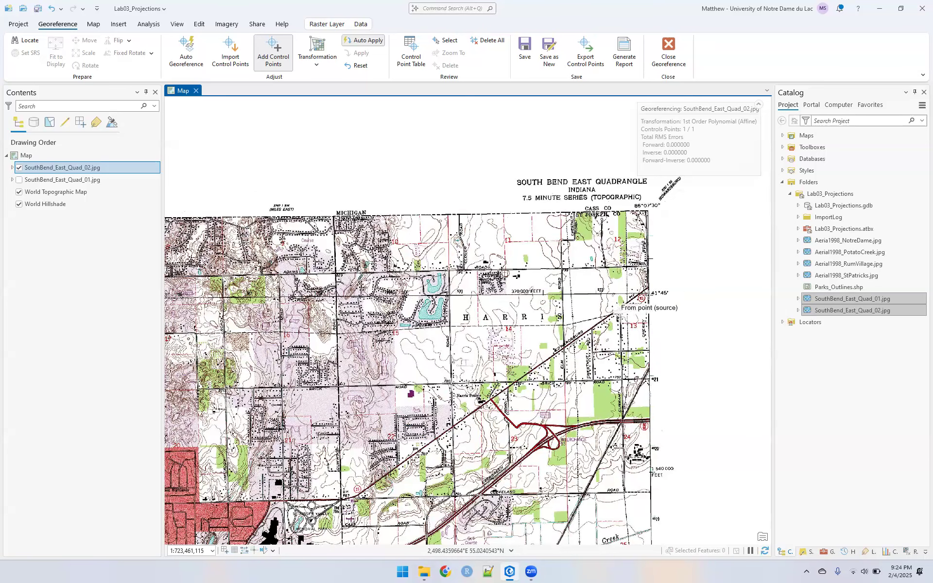
click(637, 293)
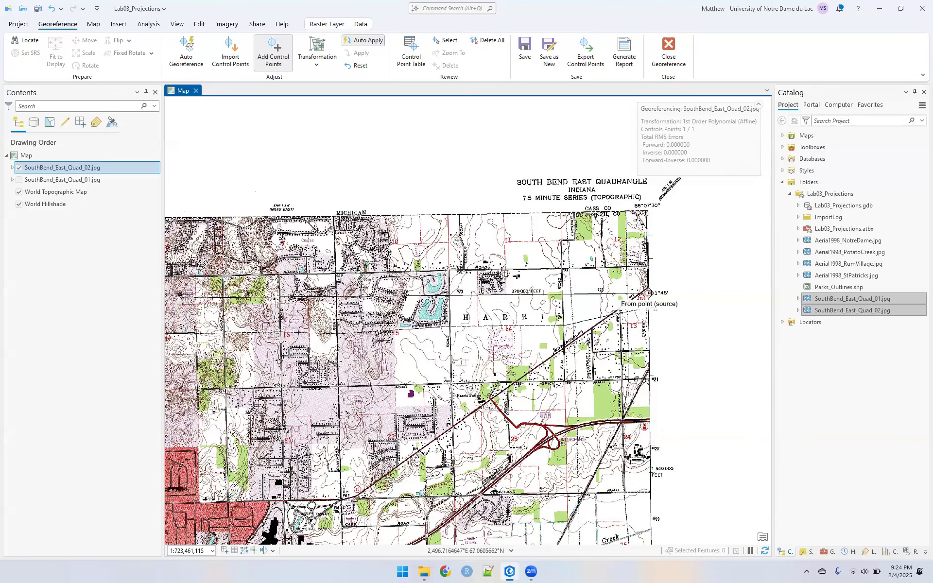
Set the second control point's target coordinates to longitude 86°7'30" W and latitude 41°45'0" N.
right_click(636, 292)
click(501, 275)
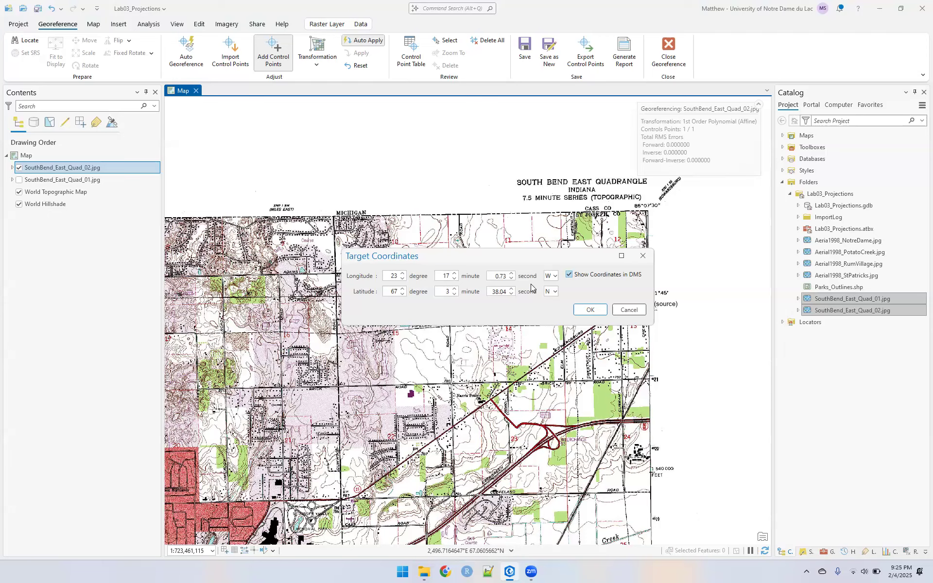
drag(522, 260, 420, 235)
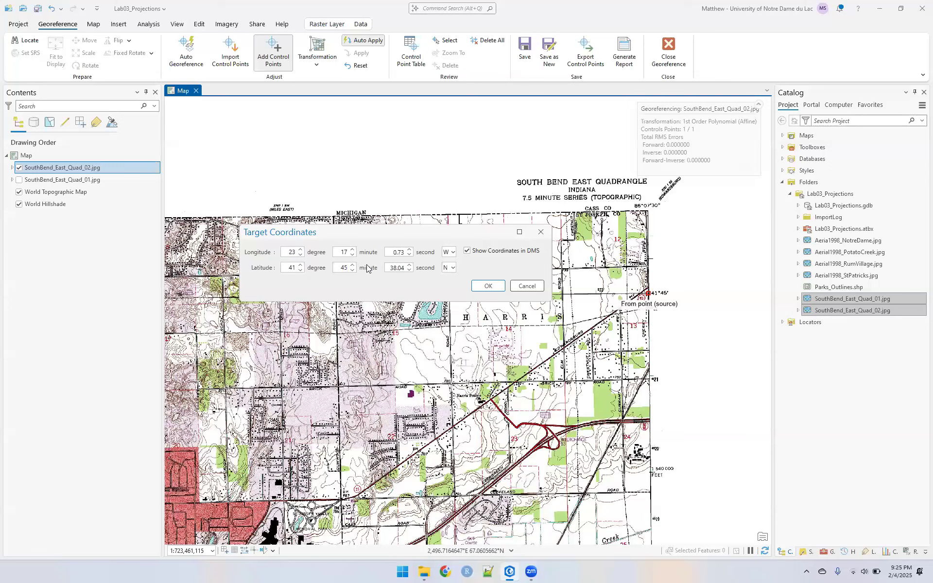
text(0)
click(478, 287)
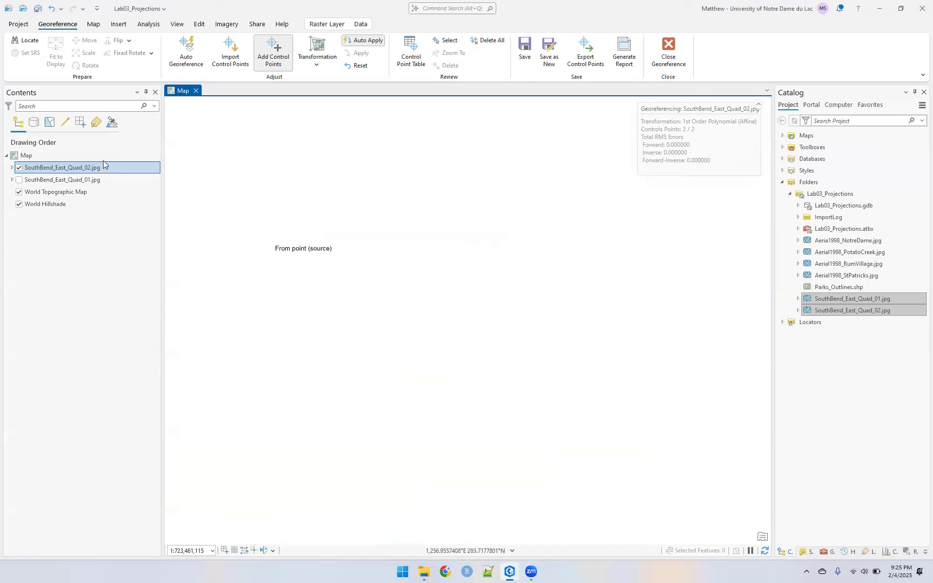
Zoom to the SouthBend_East_Quad_02.jpg layer and place the third control point's source at the 42'30" tick on its east edge.
right_click(73, 164)
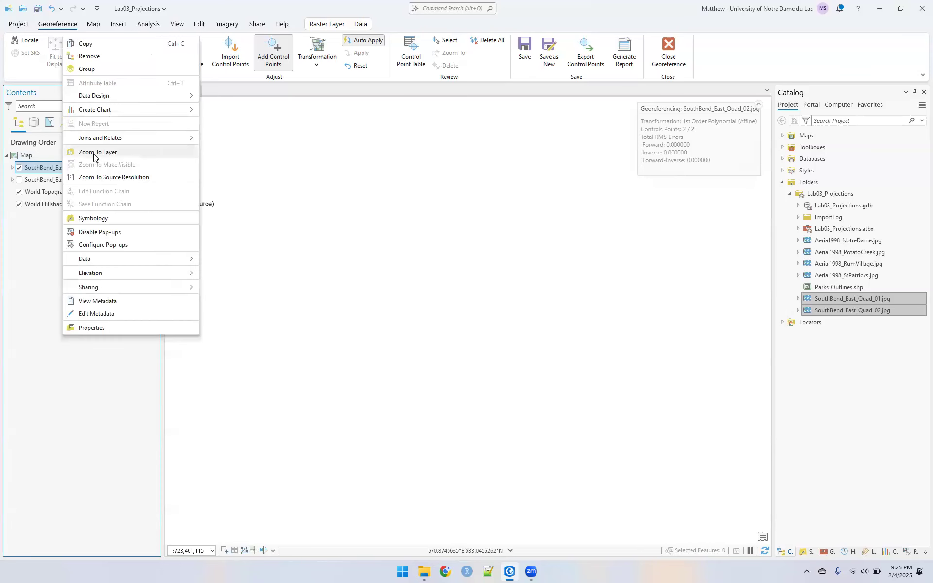
click(96, 152)
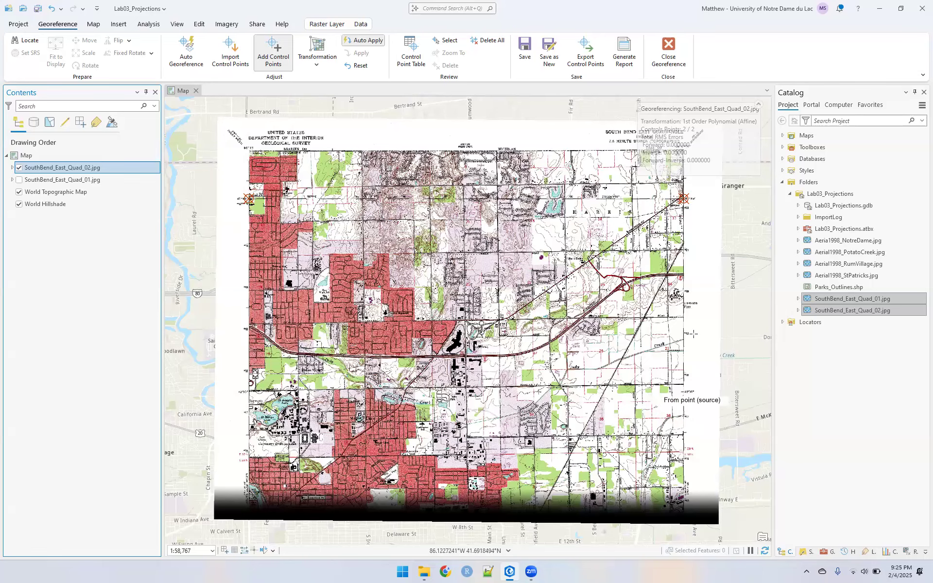
scroll(693, 334, up, 3)
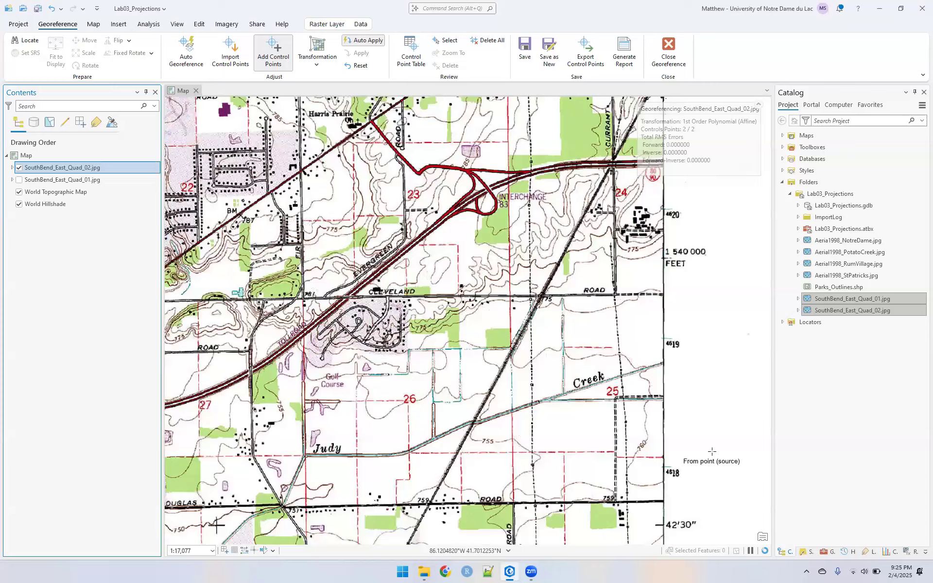
scroll(676, 526, down, 1)
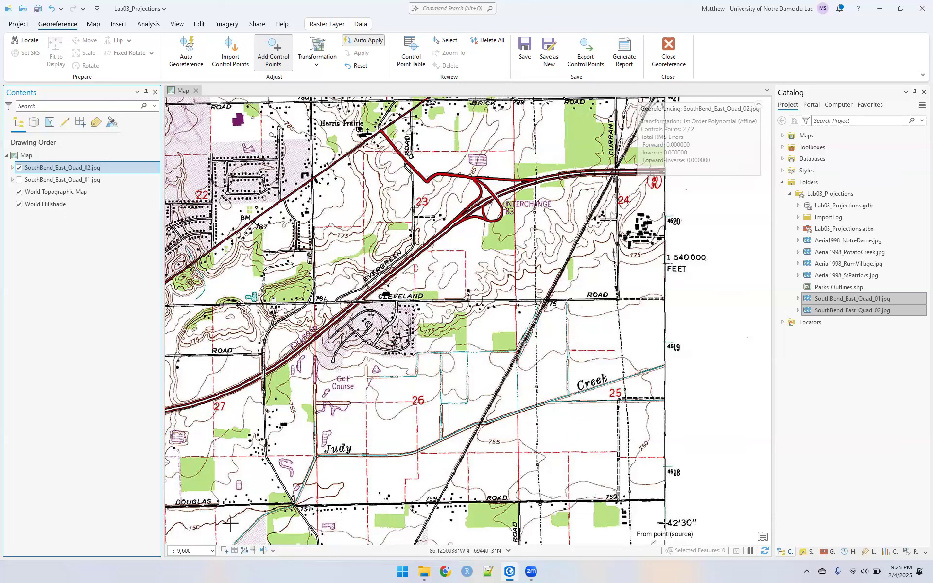
click(664, 524)
Set the third control point's target in DMS to longitude 86°7'30" W and latitude 41°42'30" N.
right_click(664, 524)
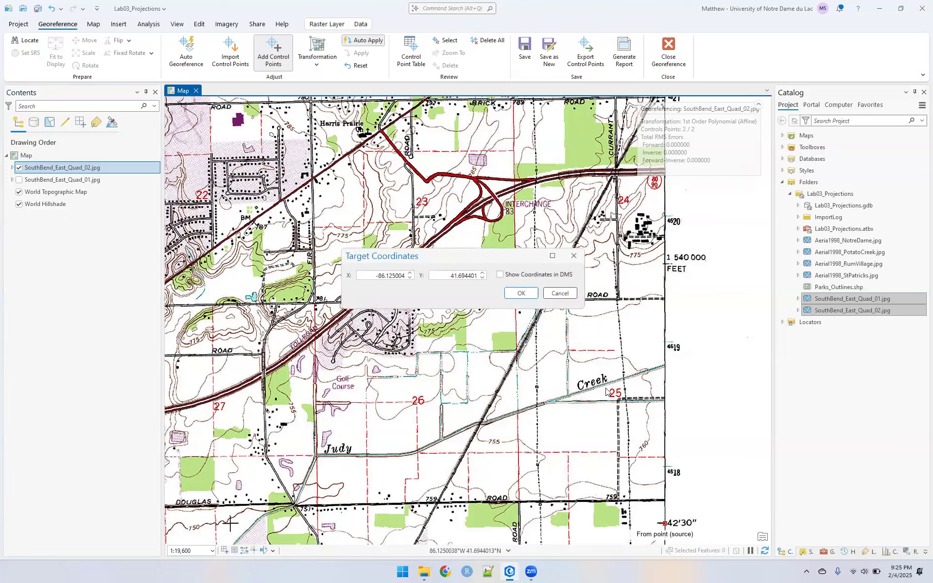
click(533, 277)
double_click(509, 275)
click(504, 277)
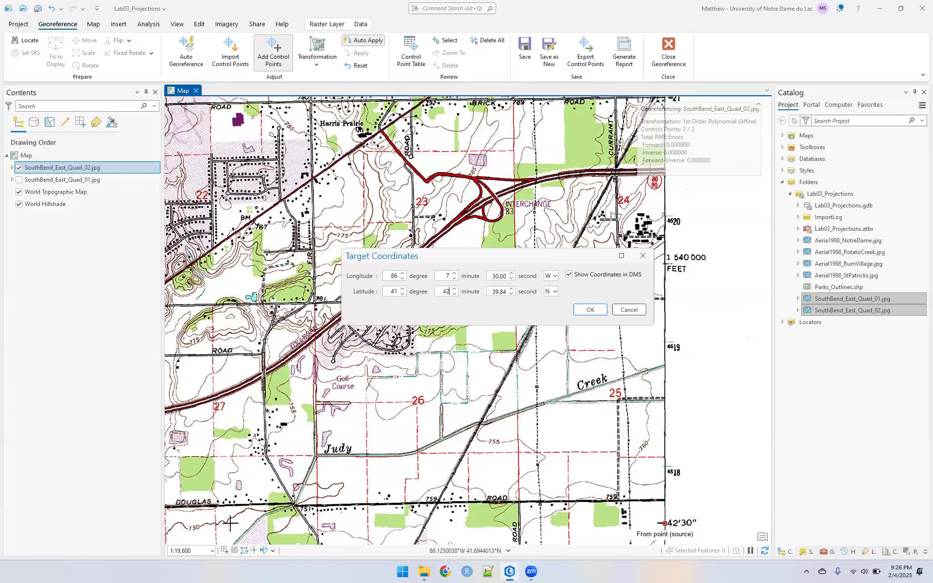
double_click(495, 293)
text(30)
click(589, 310)
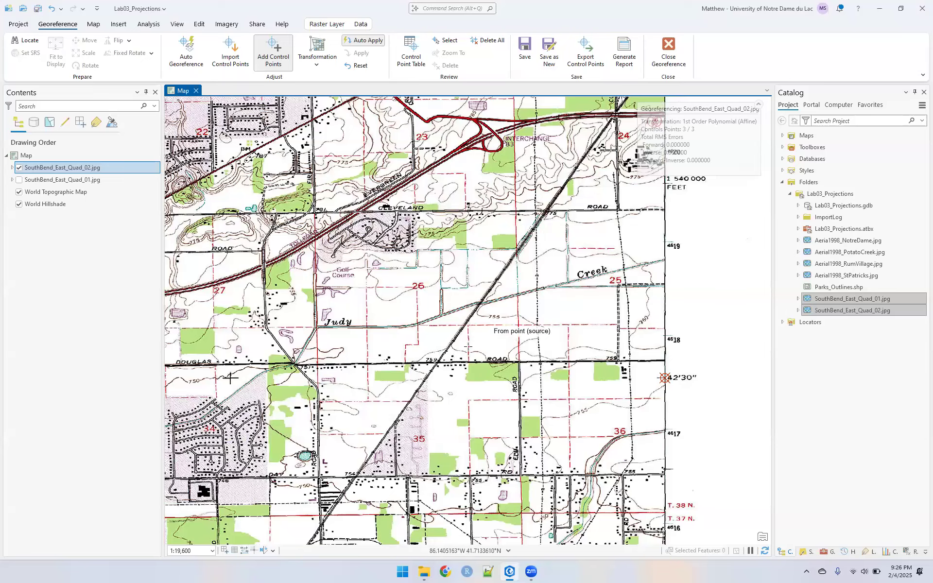
Try to place a fourth control point just north of Douglas Road near the quad's west edge, with source and target at the same spot.
scroll(468, 346, down, 3)
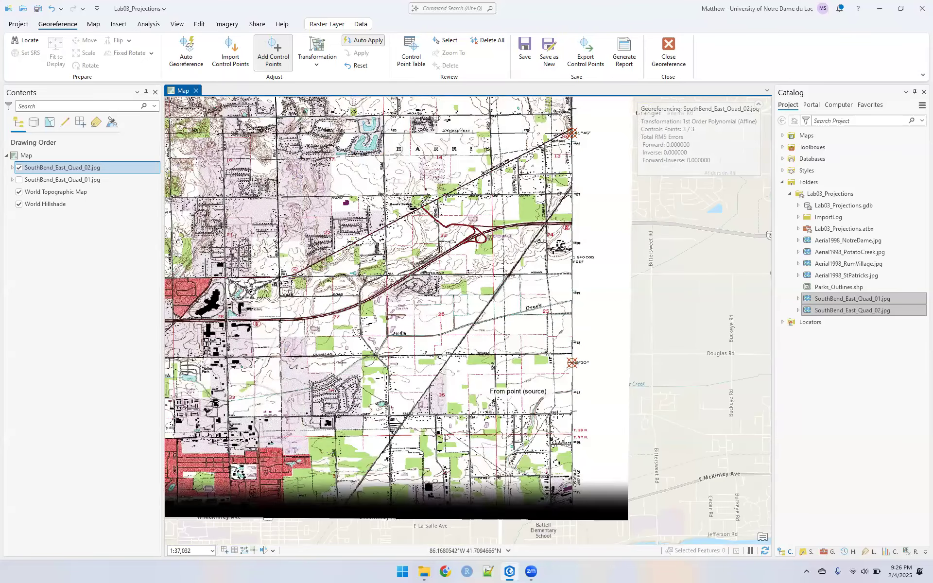
key(Left)
key(Left)
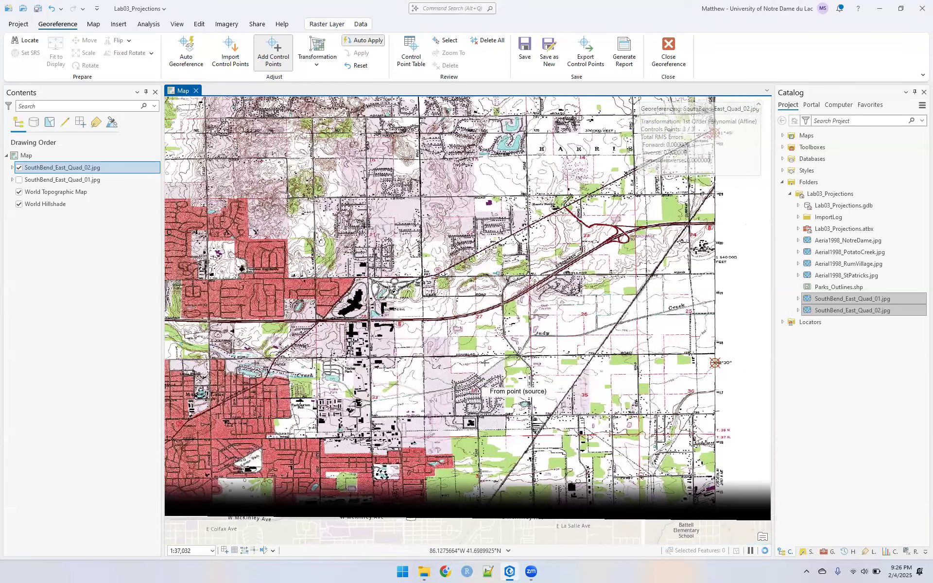
key(Left)
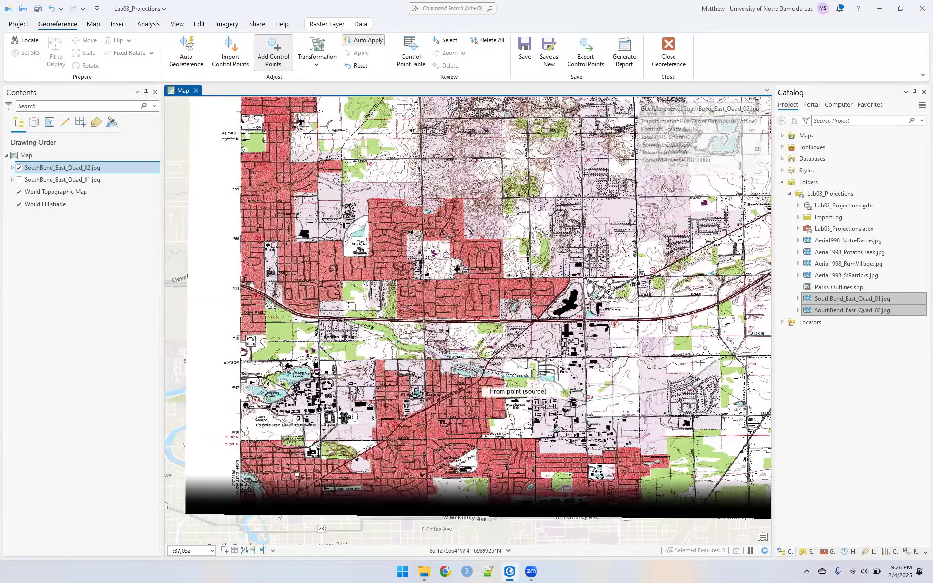
scroll(316, 355, up, 5)
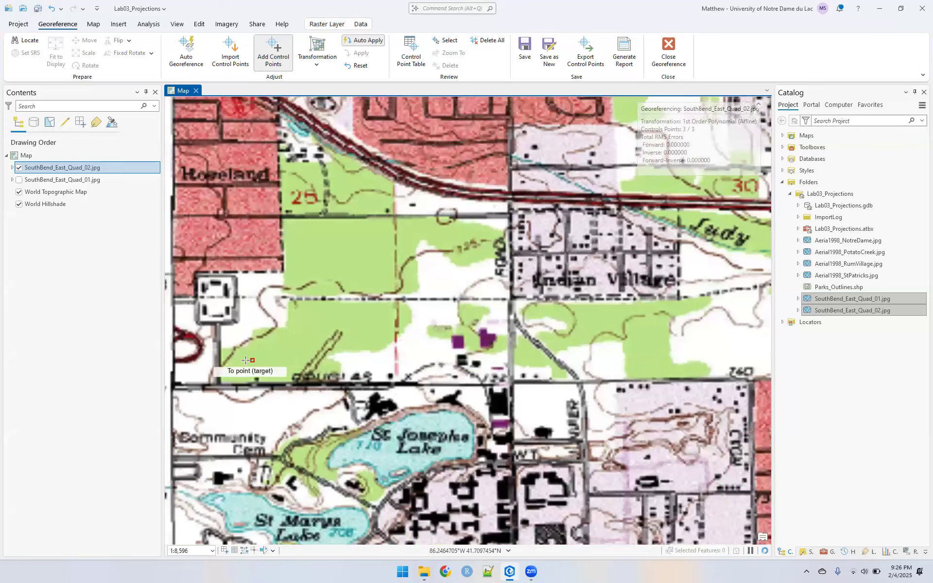
click(299, 357)
click(299, 357)
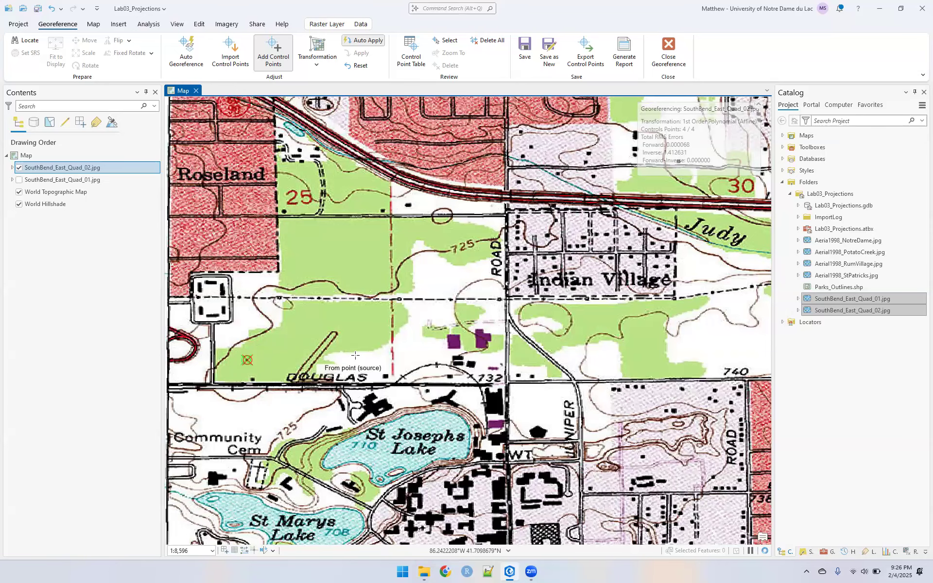
Open the control point table and delete the misplaced link 4.
scroll(355, 355, down, 4)
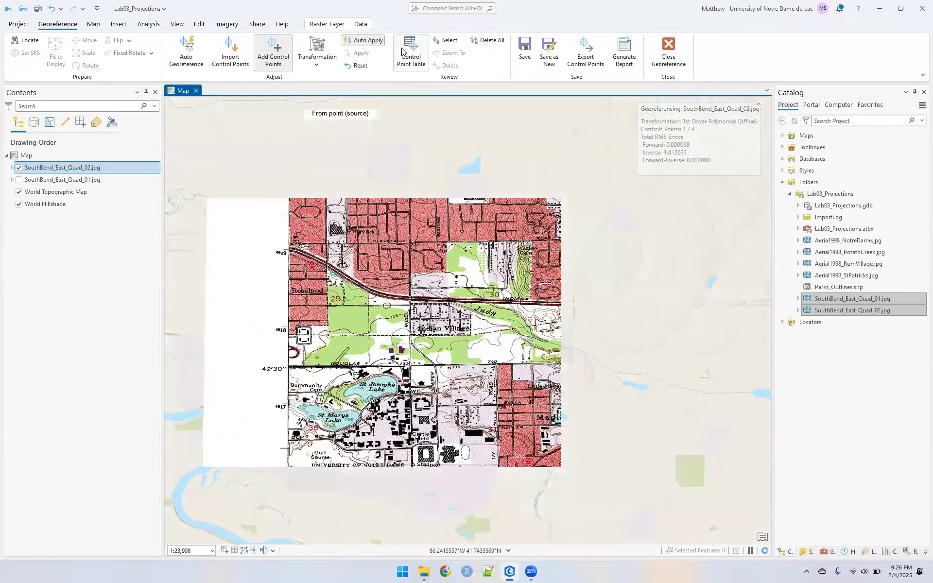
click(406, 49)
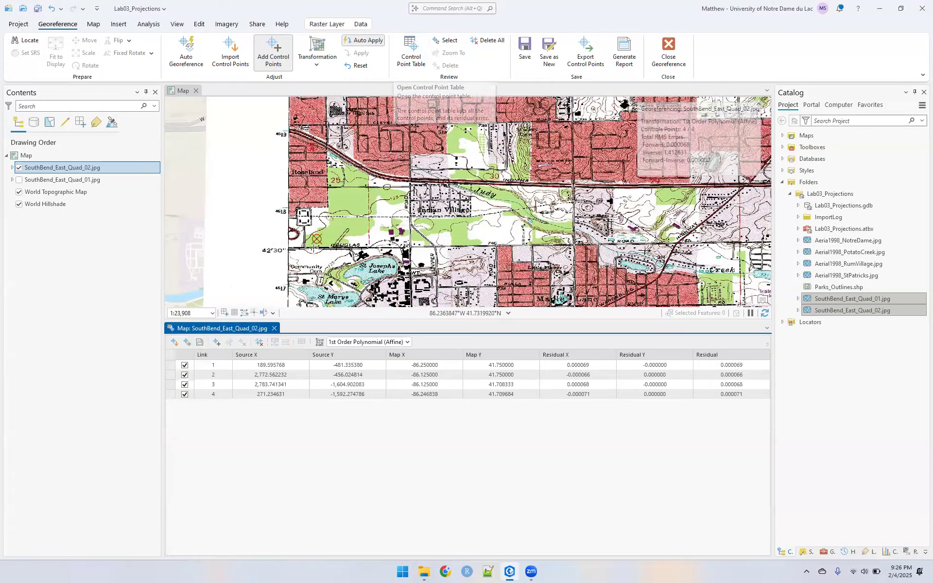
click(198, 396)
click(254, 395)
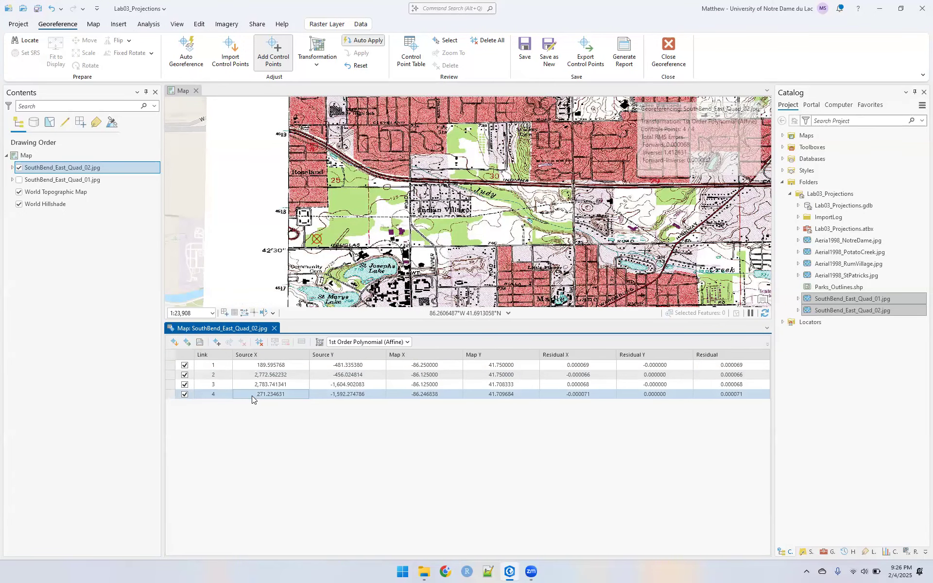
click(252, 394)
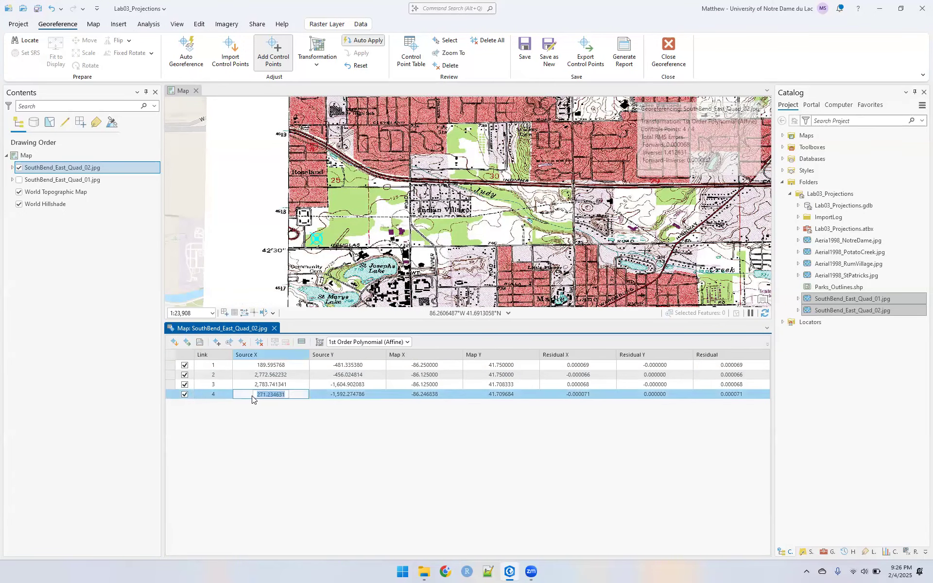
click(242, 343)
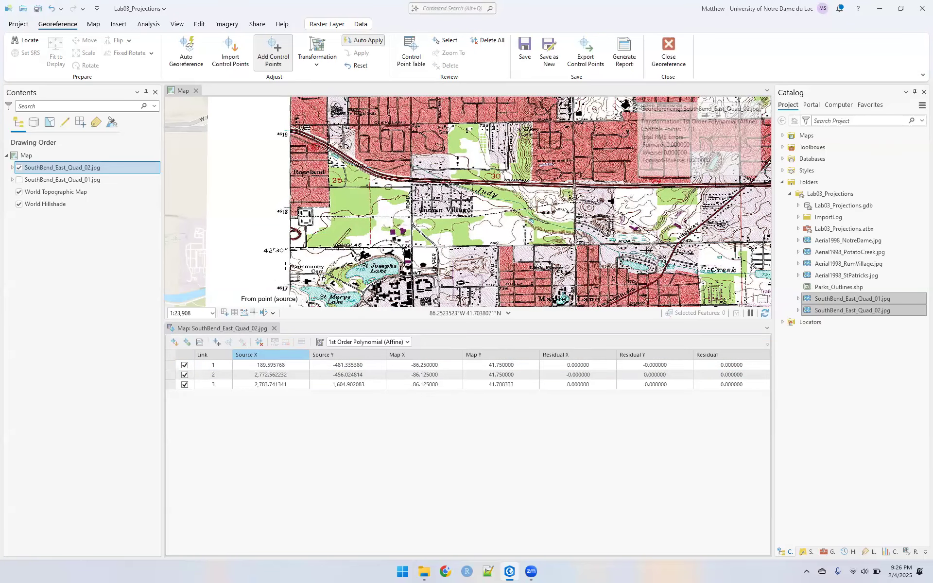
Place the fourth control point's source at the 42'30" tick on quad 02's west edge and open its target coordinates.
scroll(289, 252, up, 3)
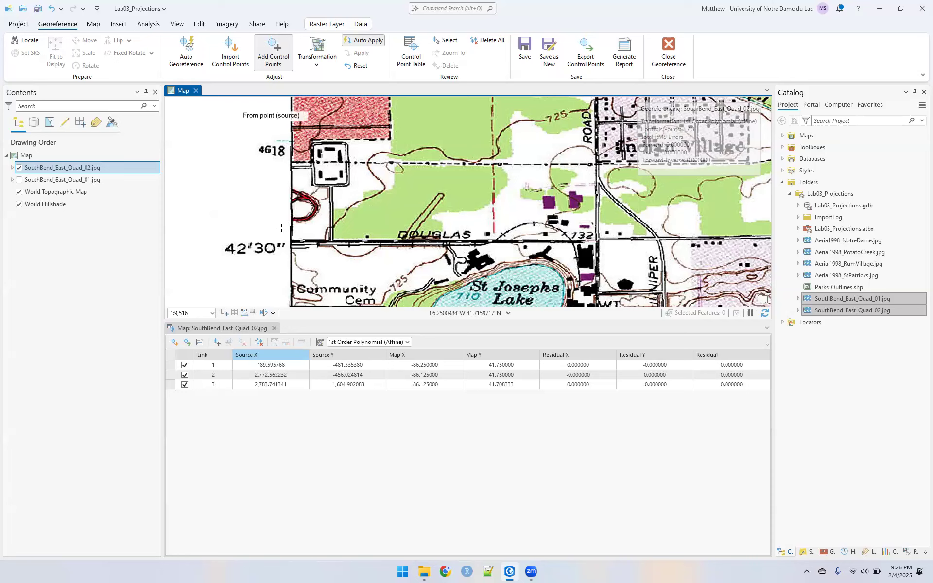
click(288, 242)
right_click(315, 229)
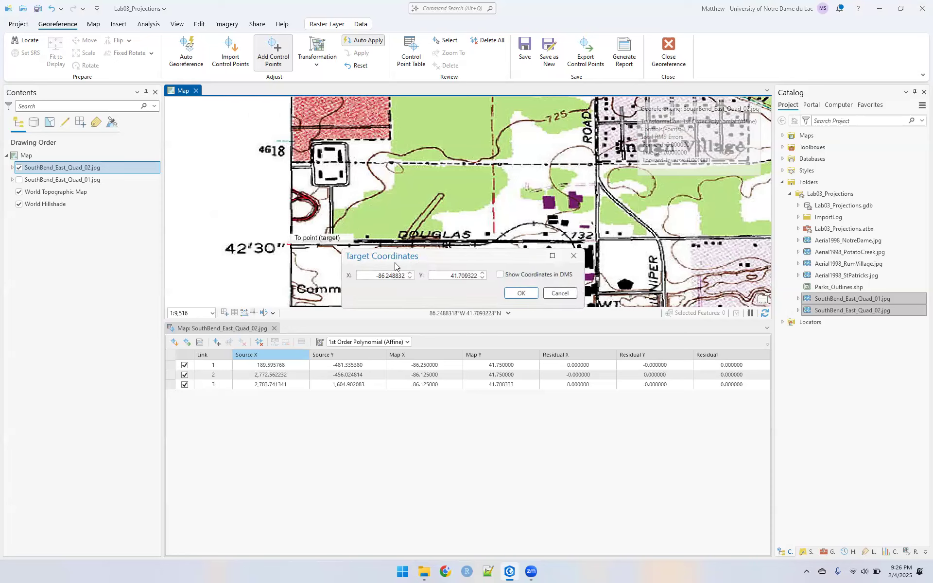
Set the fourth control point's target in DMS to longitude 86°15'0" W and latitude 41°42'30" N.
click(520, 280)
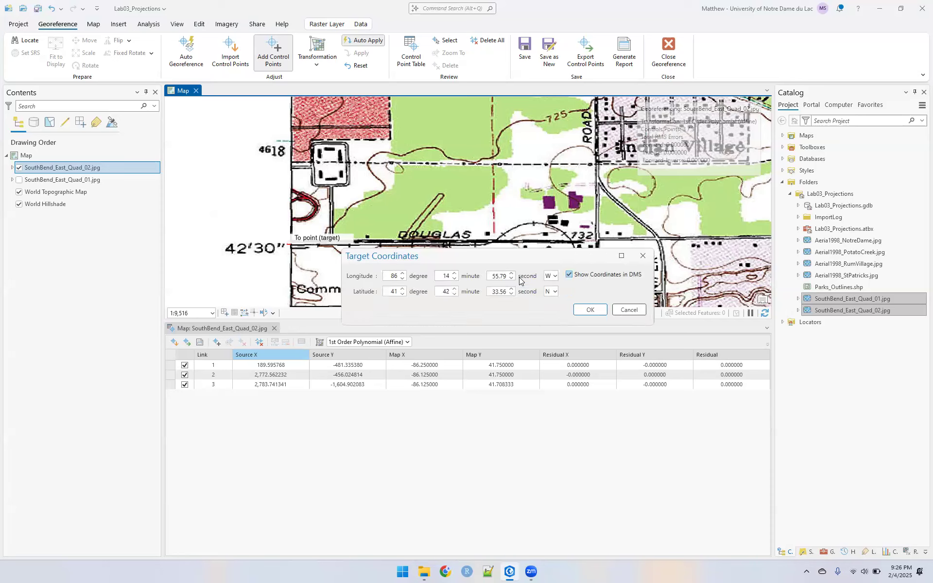
double_click(447, 276)
text(15)
key(Tab)
text(0)
double_click(494, 290)
text(30)
click(586, 311)
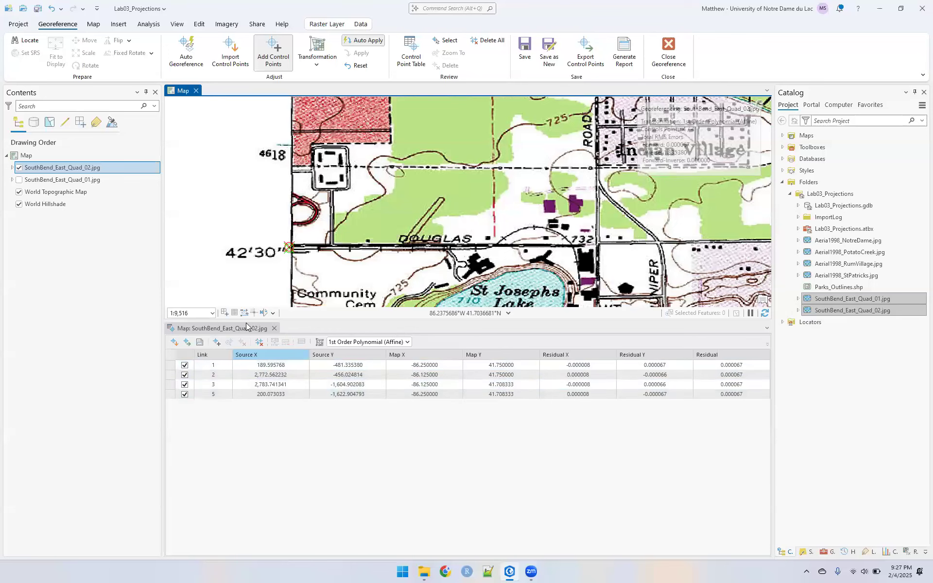
Close the control point table, save quad 02's georeferencing, and turn the SouthBend_East_Quad_01.jpg layer back on.
click(275, 328)
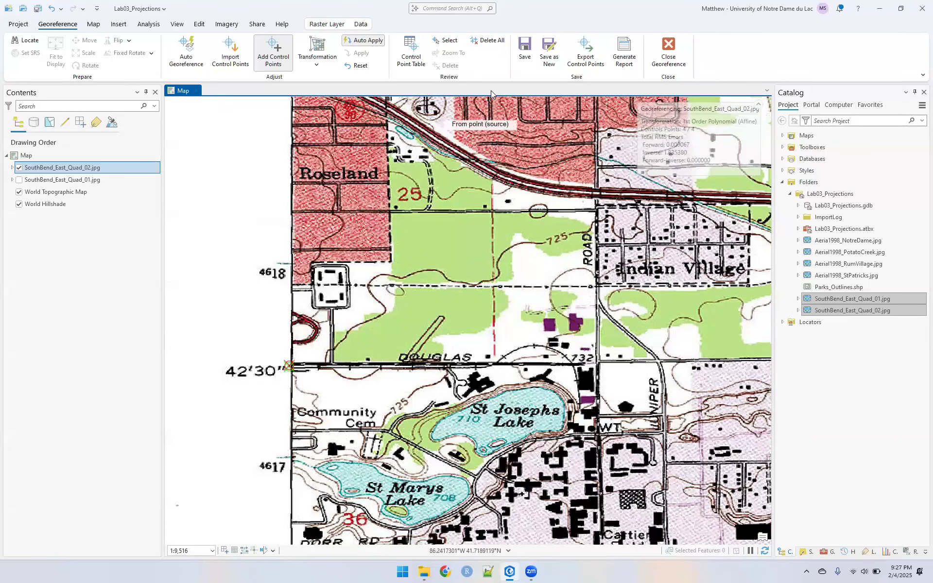
click(525, 51)
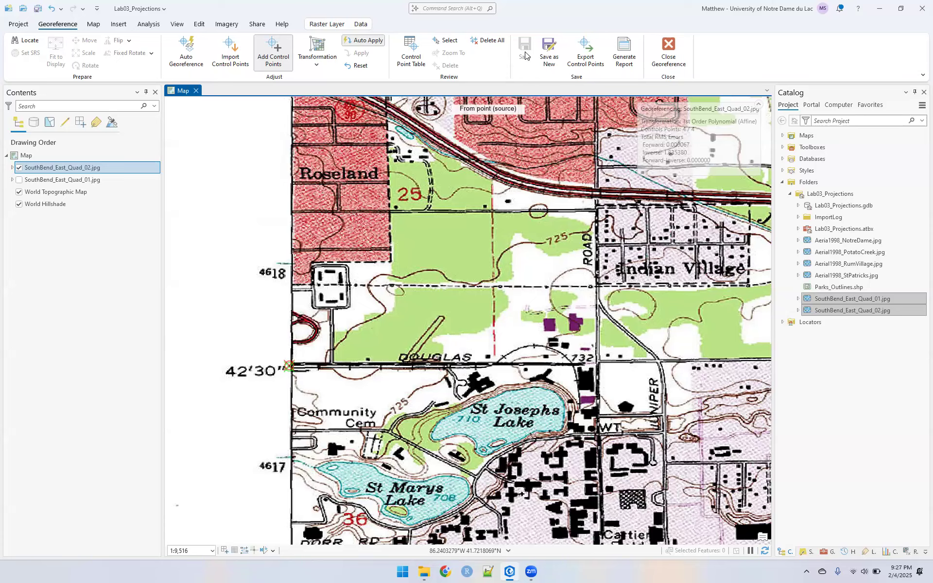
scroll(447, 194, down, 5)
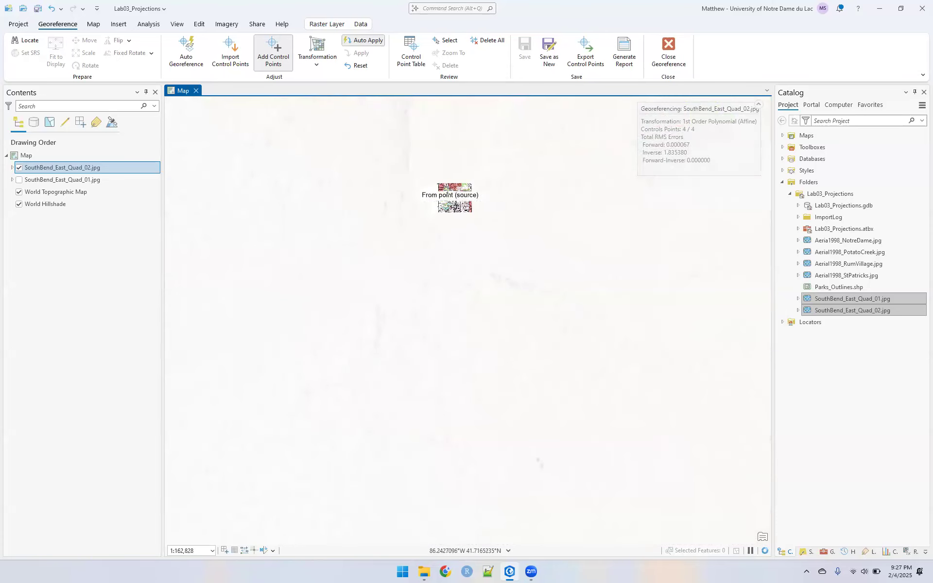
scroll(446, 193, up, 5)
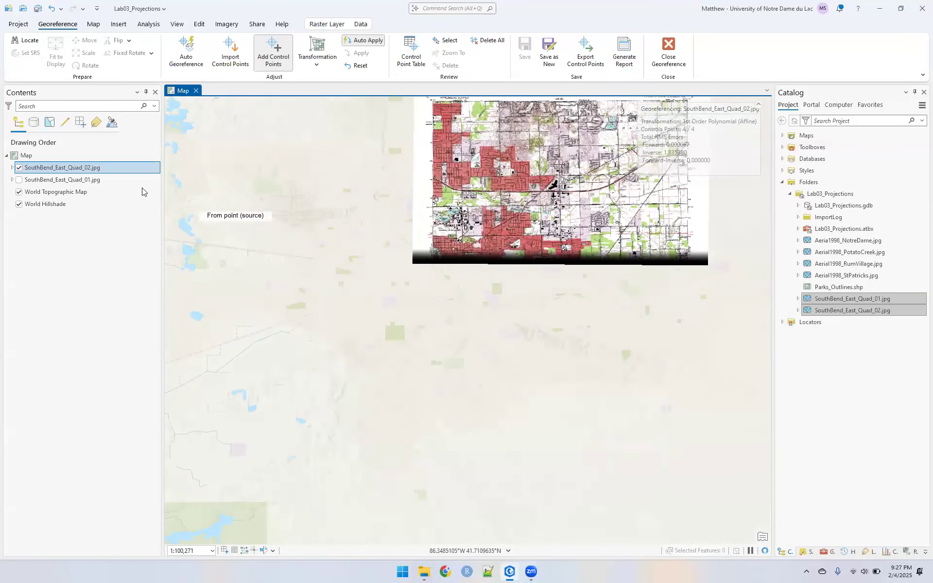
ctrl+click(68, 179)
click(19, 180)
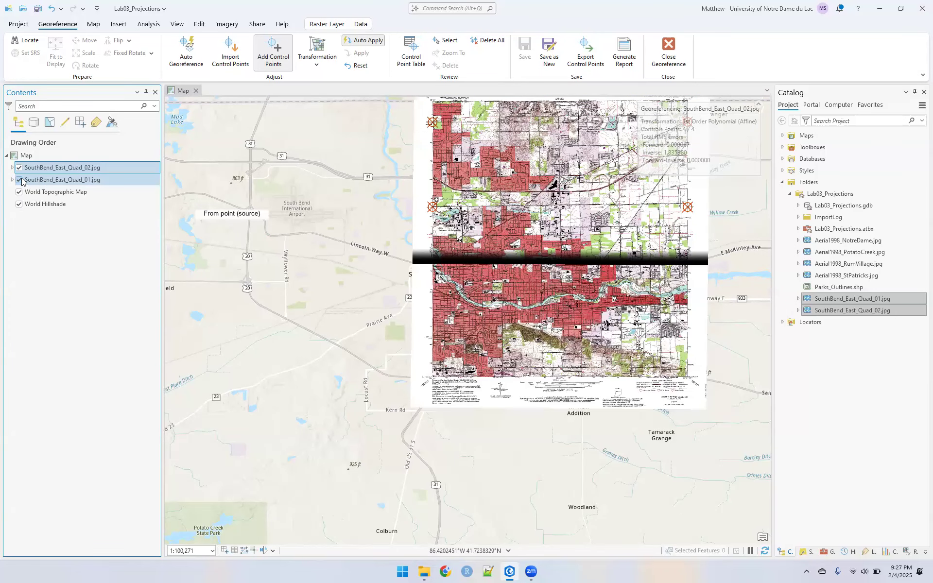
Move the SouthBend_East_Quad_02.jpg layer below SouthBend_East_Quad_01.jpg in the drawing order, keeping both layers switched on.
click(19, 171)
click(19, 167)
click(19, 168)
drag(45, 169, 48, 191)
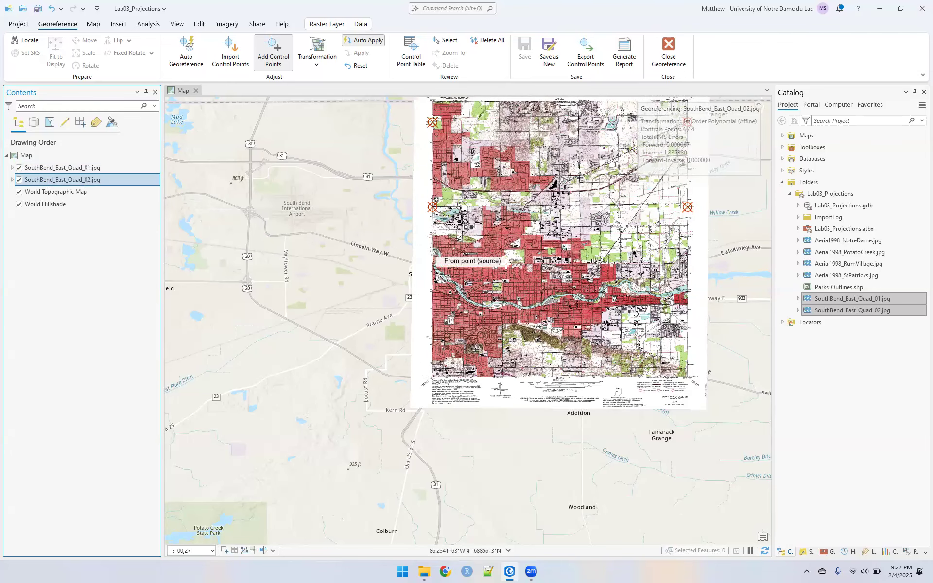
Examine how the two quads align where they overlap by switching the SouthBend_East_Quad_01.jpg layer off and on.
scroll(506, 264, up, 4)
scroll(506, 264, up, 3)
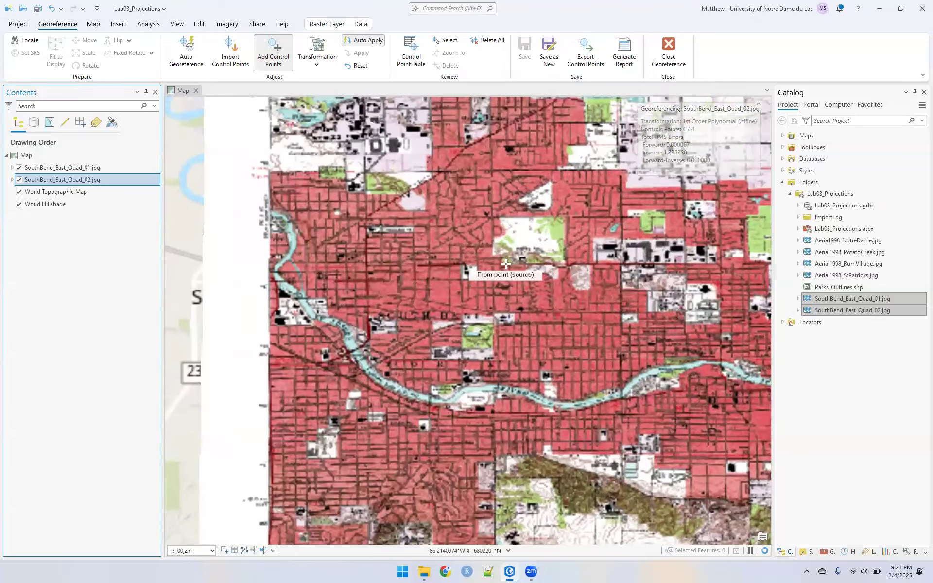
scroll(506, 264, up, 1)
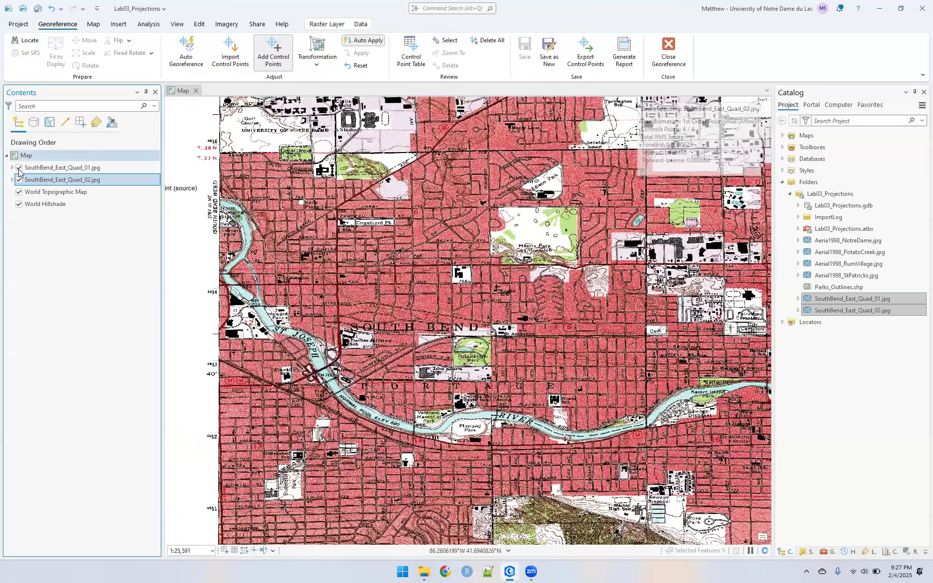
click(52, 183)
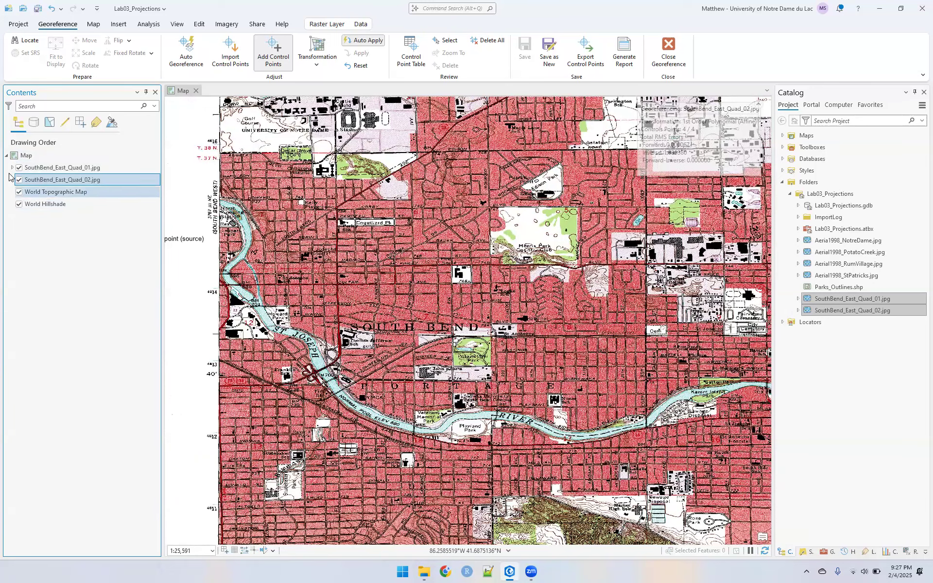
click(20, 168)
click(20, 168)
click(20, 168)
click(20, 168)
click(19, 168)
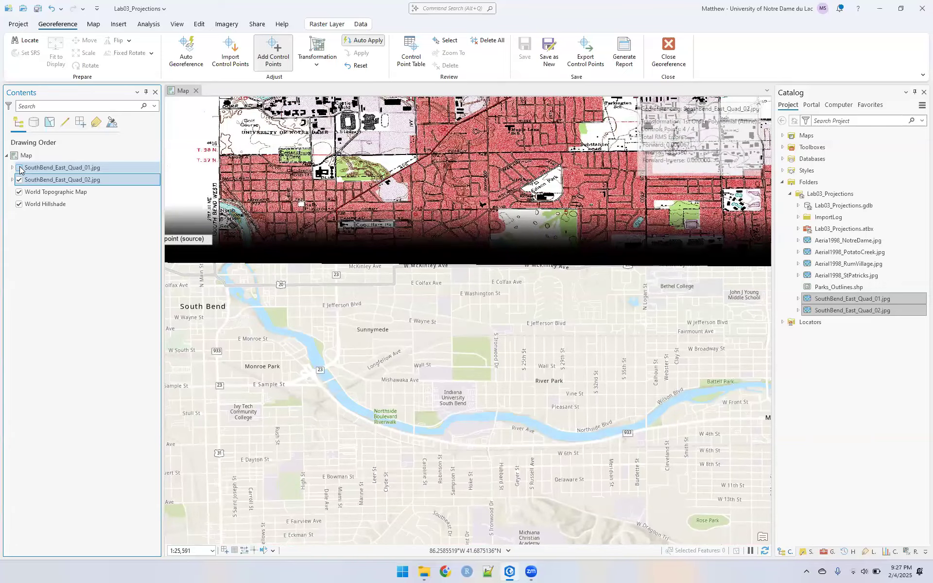
click(20, 168)
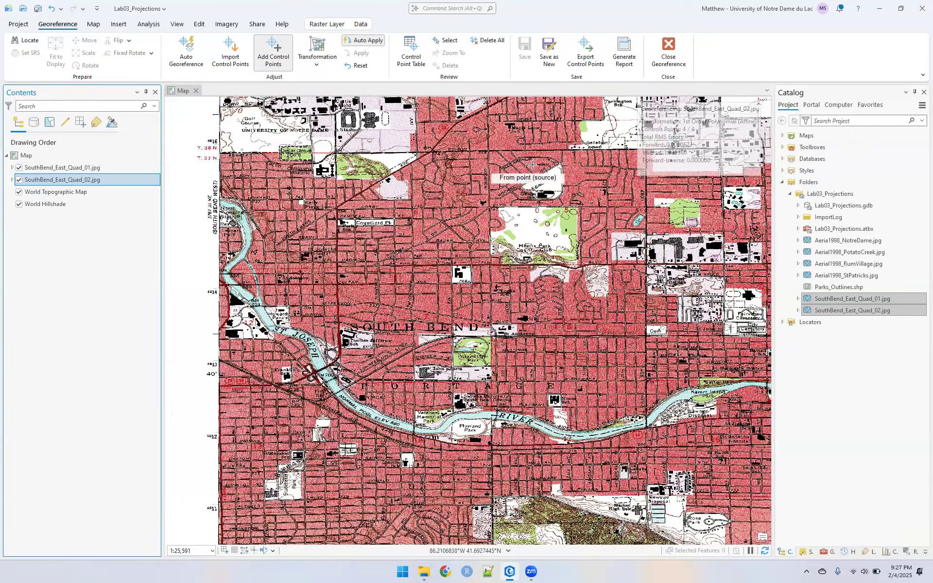
Close the georeferencing session, search the raster functions for "mosaic", and open Mosaic Rasters.
click(668, 62)
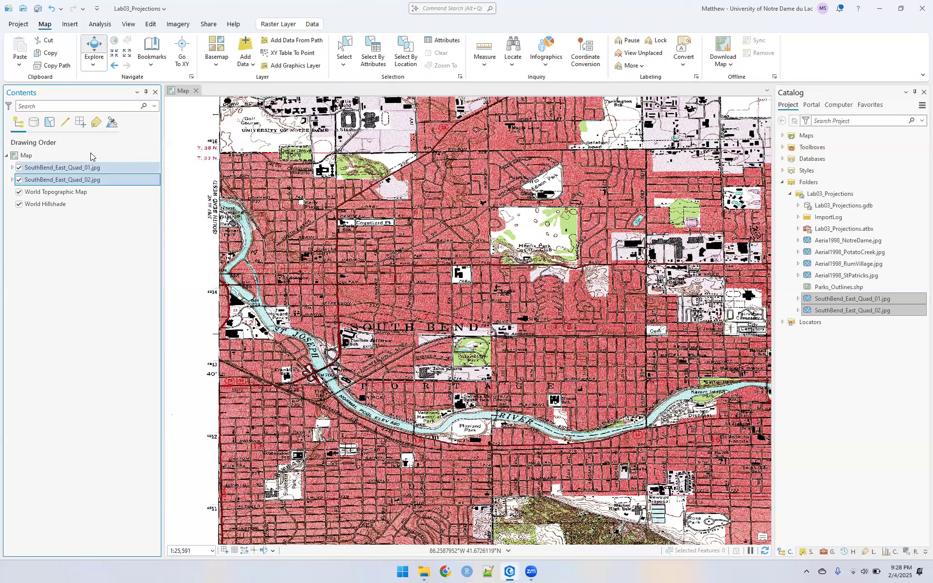
click(101, 26)
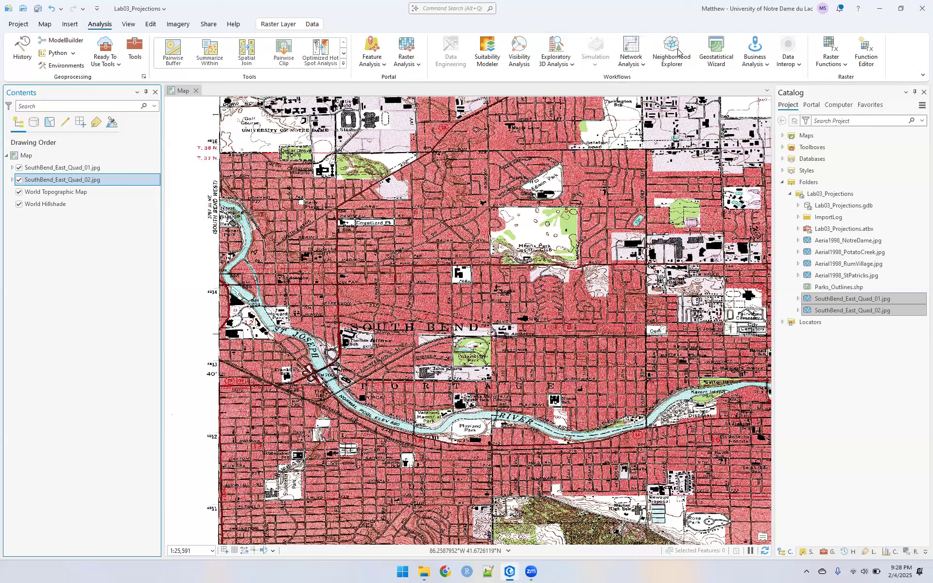
click(842, 69)
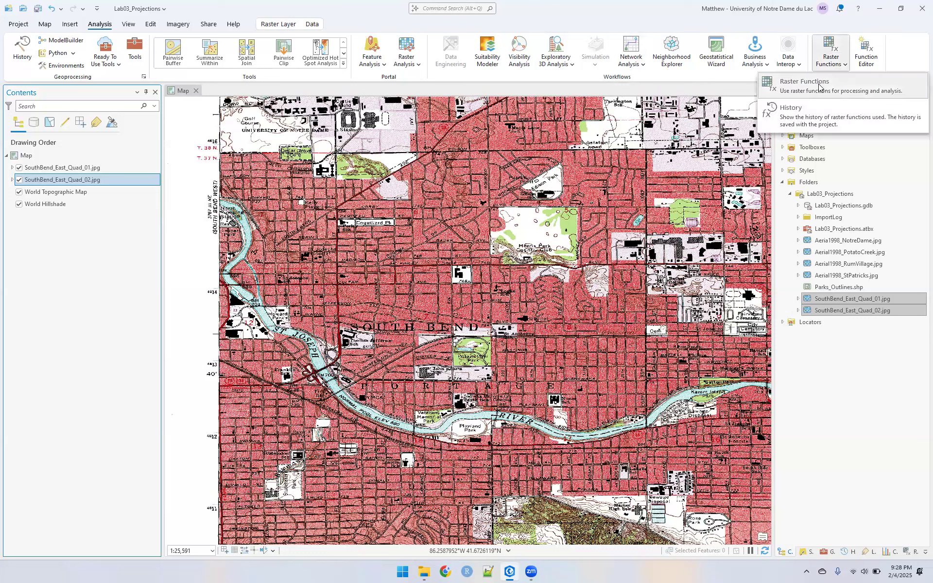
click(819, 86)
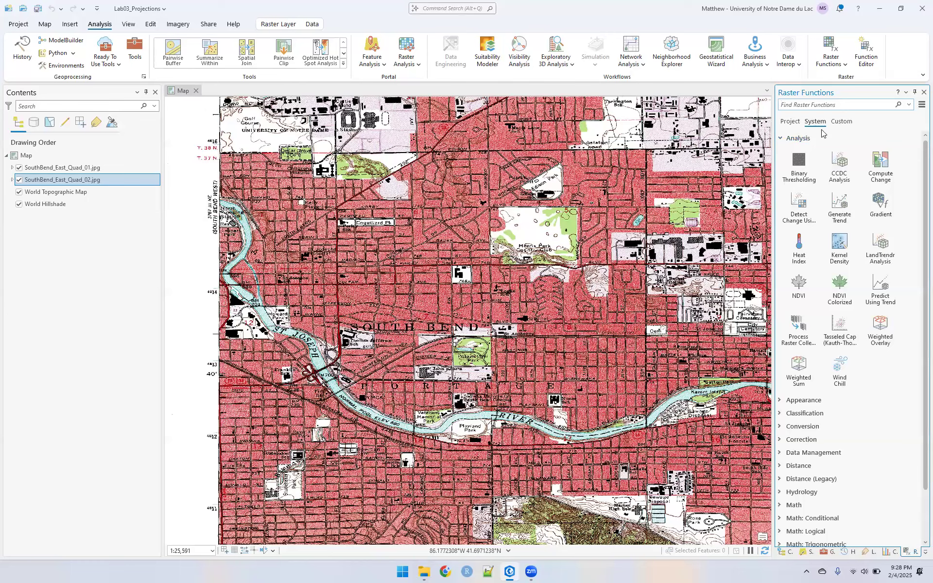
text(m)
key(Return)
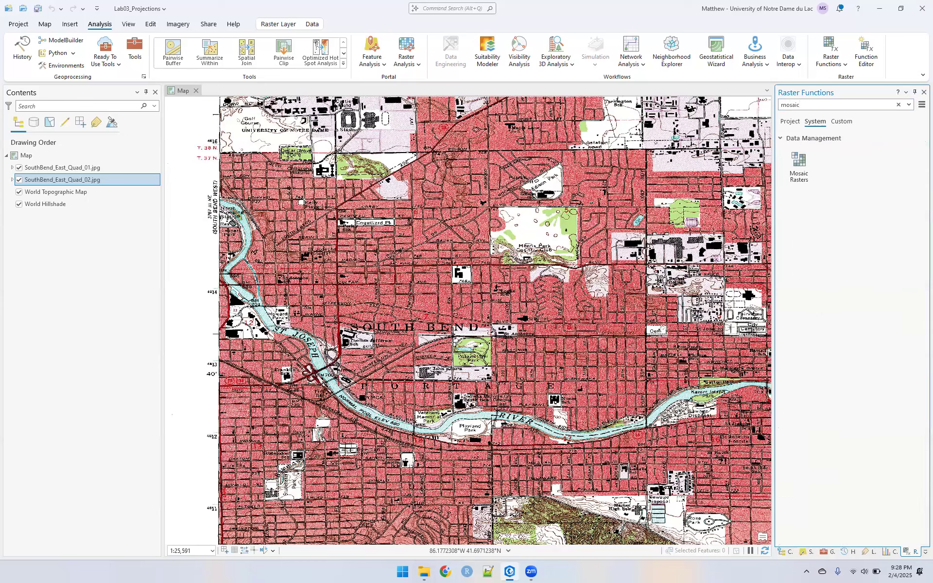
click(803, 179)
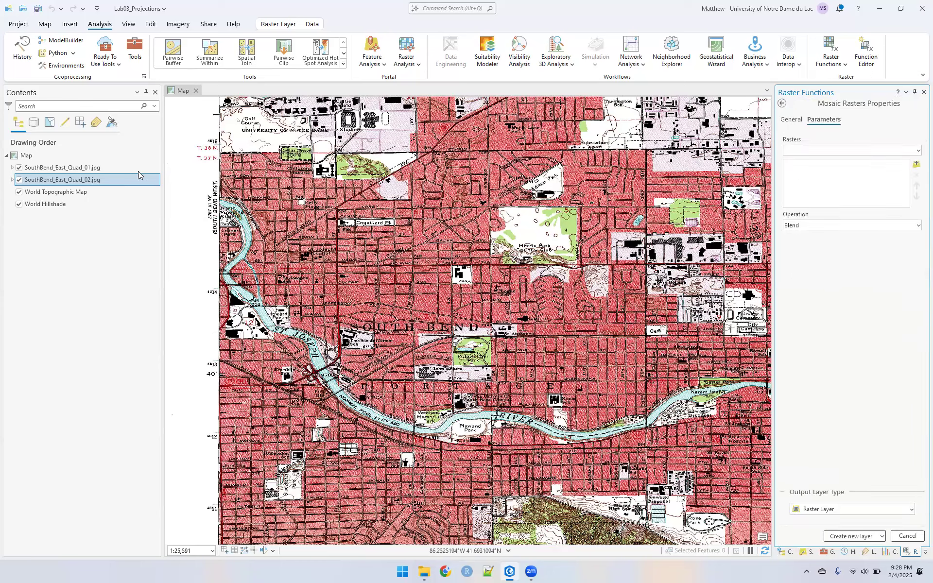
Add SouthBend_East_Quad_01.jpg and SouthBend_East_Quad_02.jpg as the rasters for the mosaic.
ctrl+click(95, 171)
drag(91, 171, 804, 188)
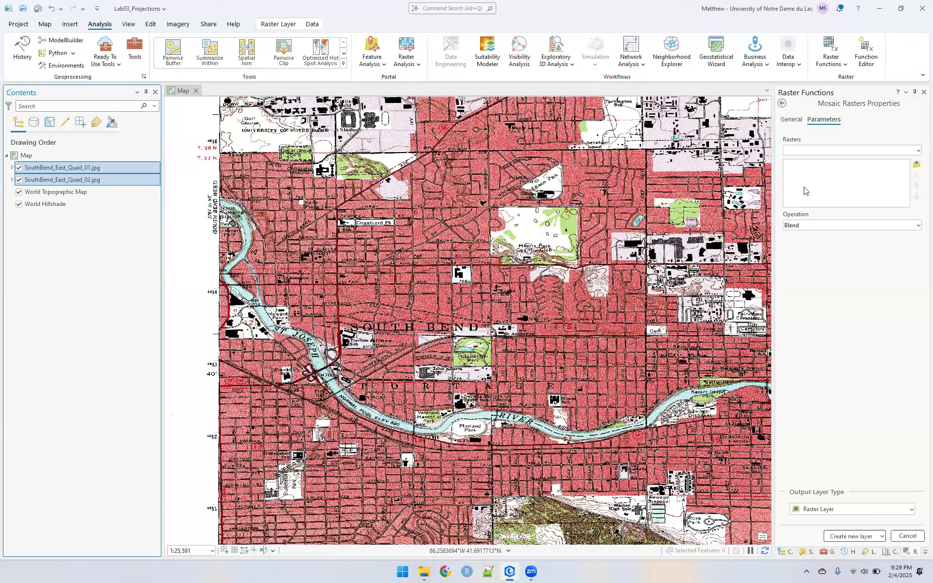
click(915, 152)
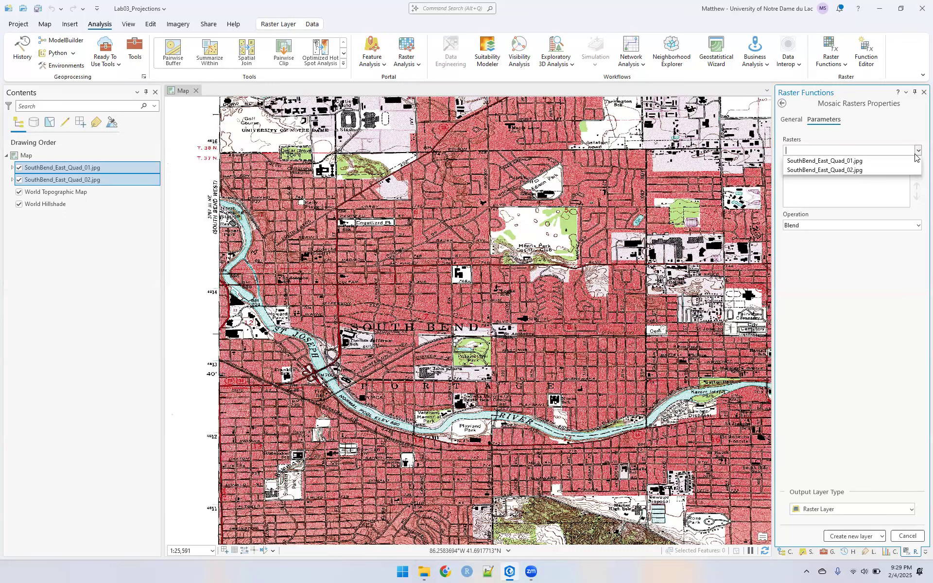
click(887, 162)
click(918, 153)
click(890, 169)
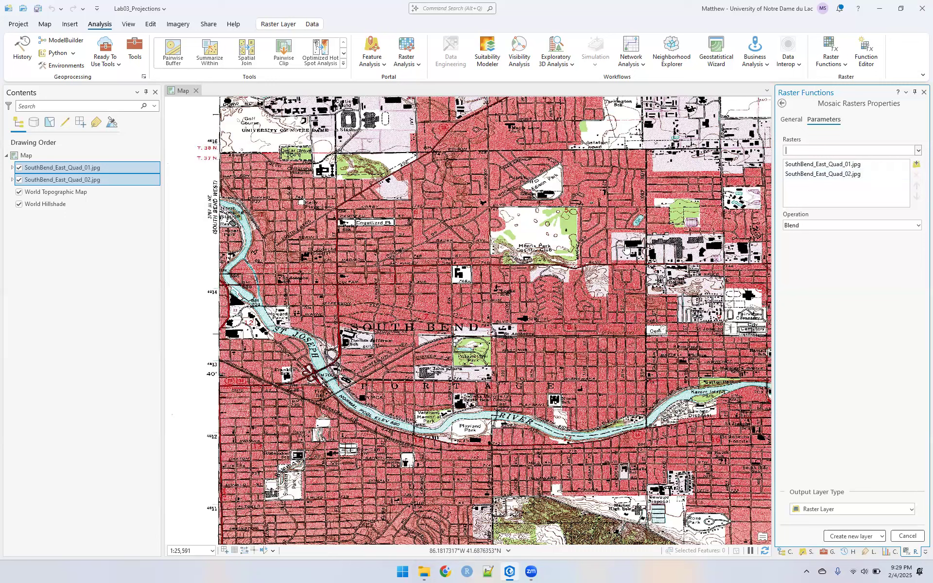
Set the mosaic operation to First and create the mosaic as a new raster layer.
click(806, 226)
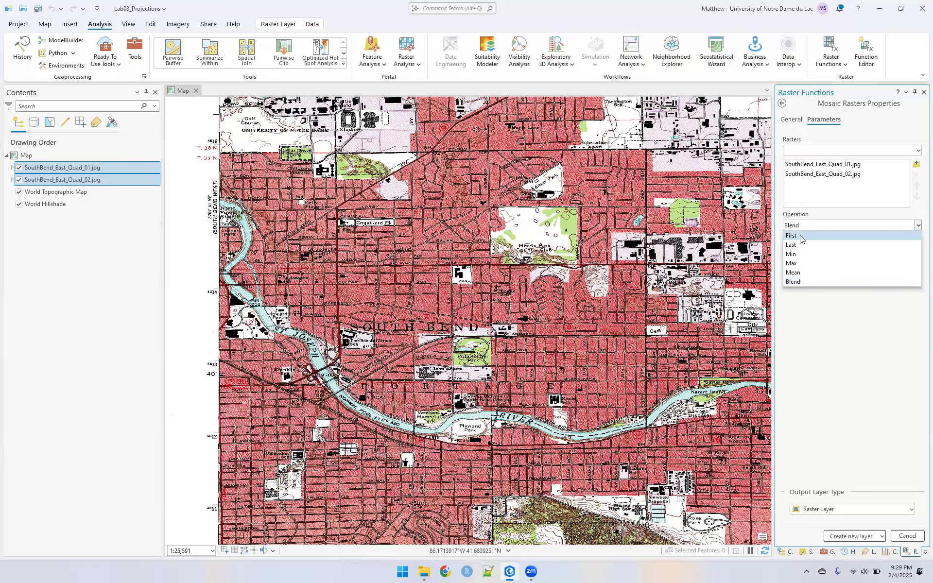
click(828, 238)
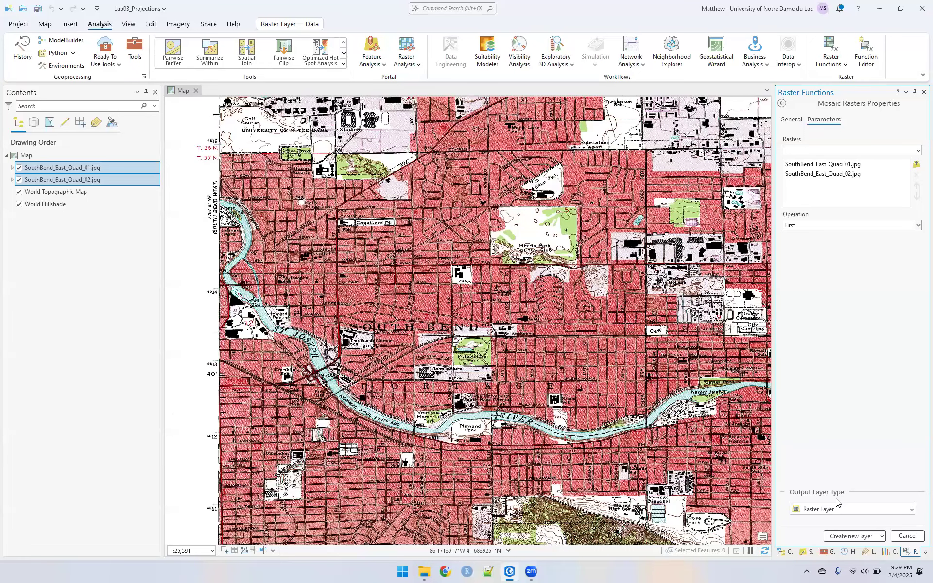
click(842, 537)
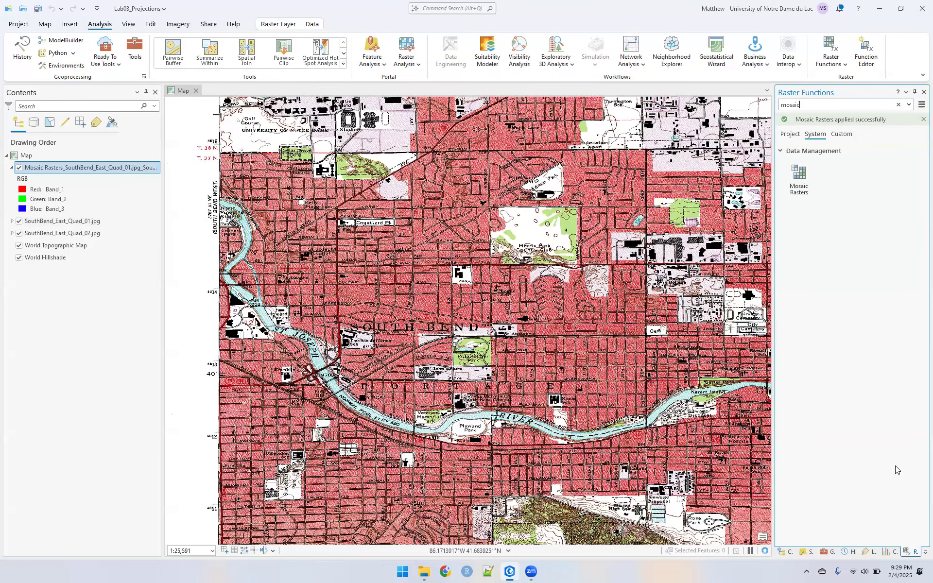
Hide the SouthBend_East_Quad_01.jpg and SouthBend_East_Quad_02.jpg layers so that only the mosaic displays over the basemap.
click(19, 221)
click(19, 234)
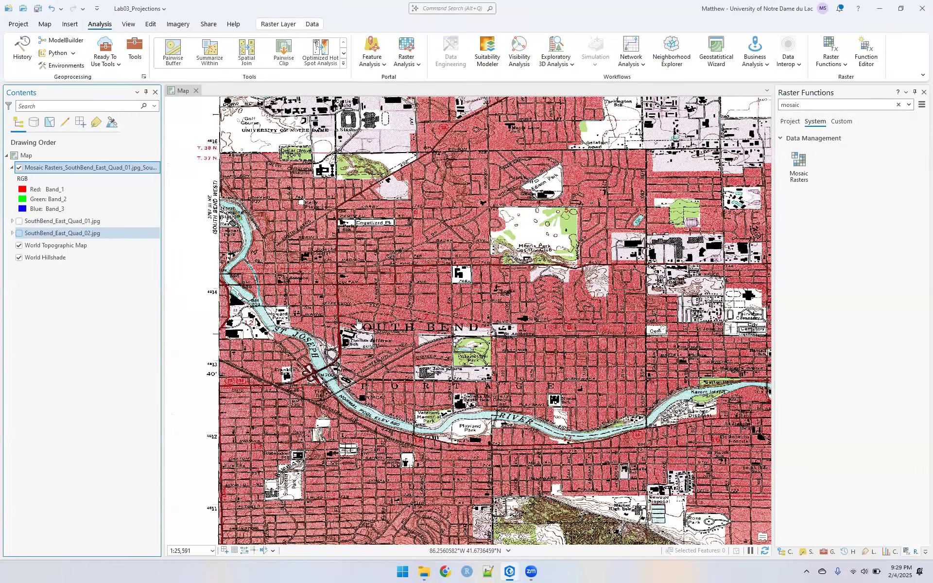
scroll(357, 324, down, 5)
scroll(357, 324, up, 3)
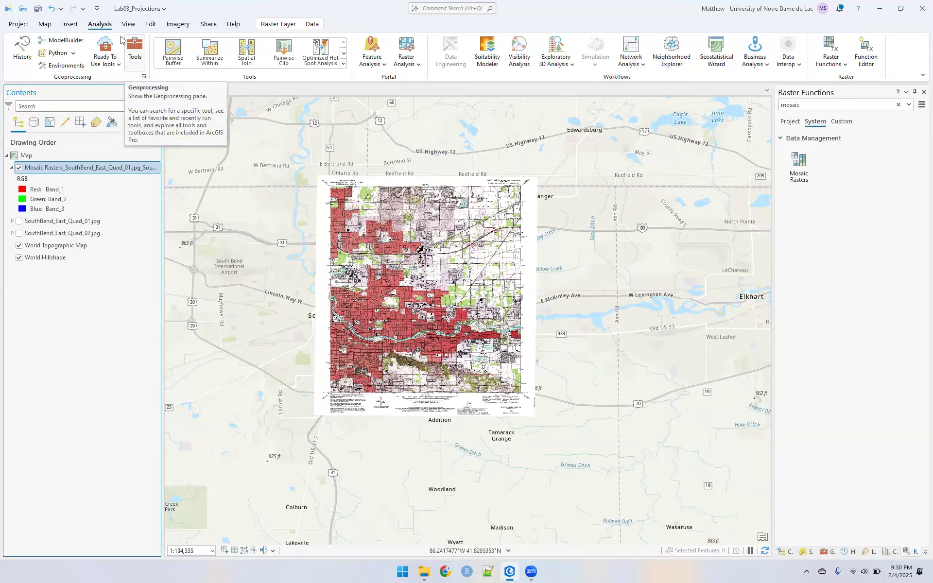
Open the Project Raster tool from the Projections and Transformations toolset of the Data Management Tools.
click(134, 55)
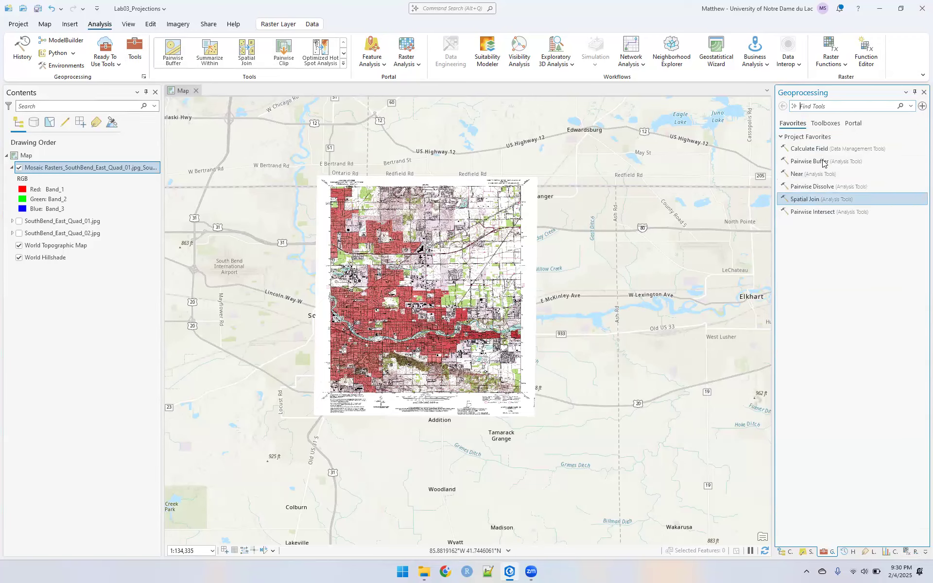
click(826, 125)
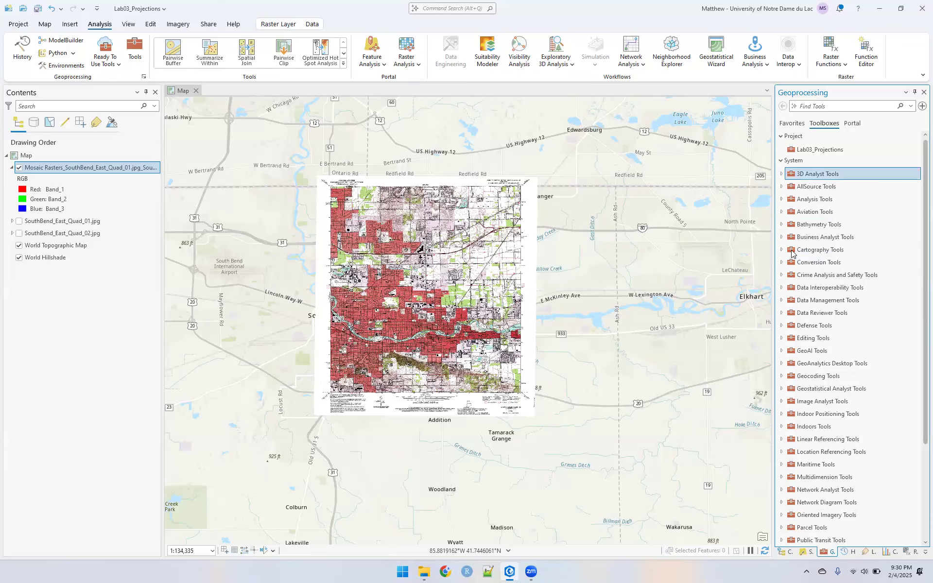
click(782, 301)
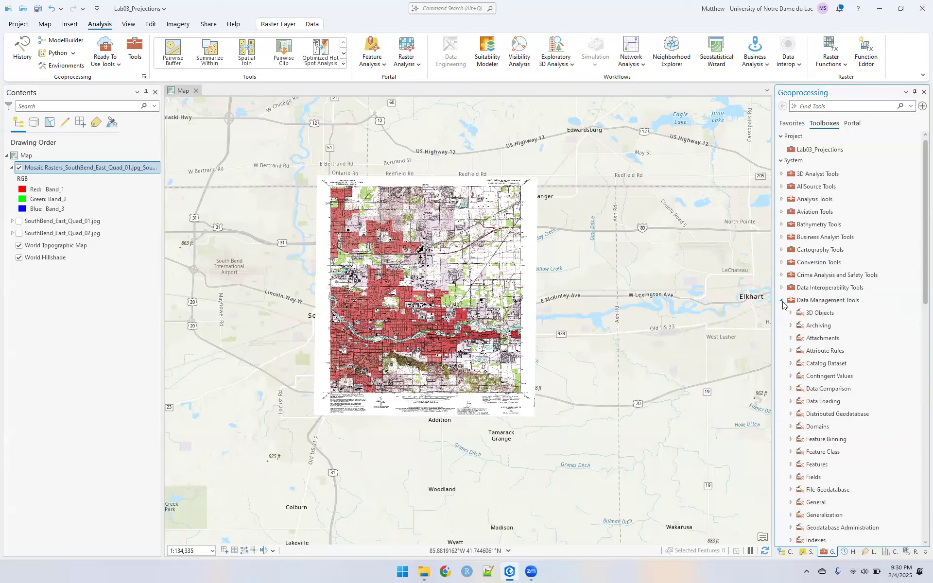
scroll(847, 331, down, 9)
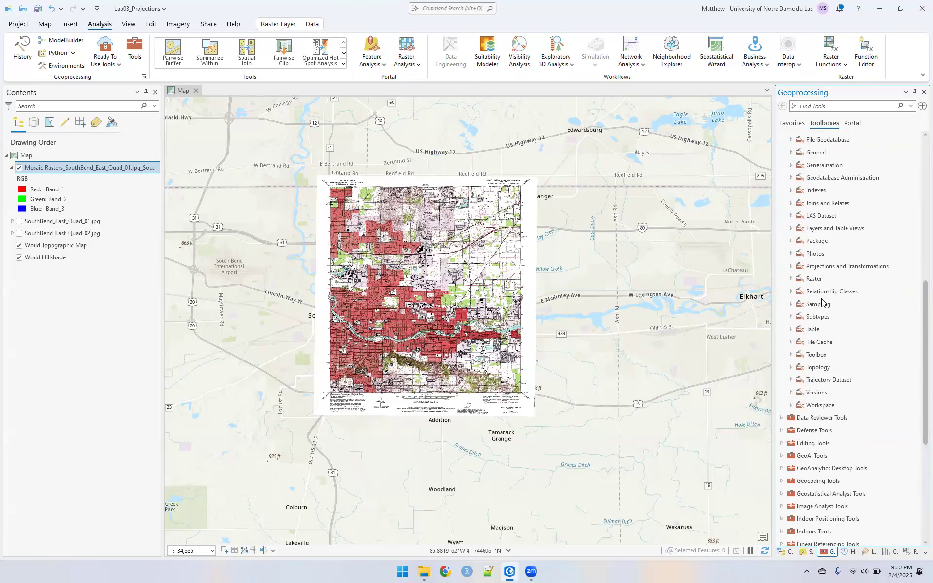
click(791, 267)
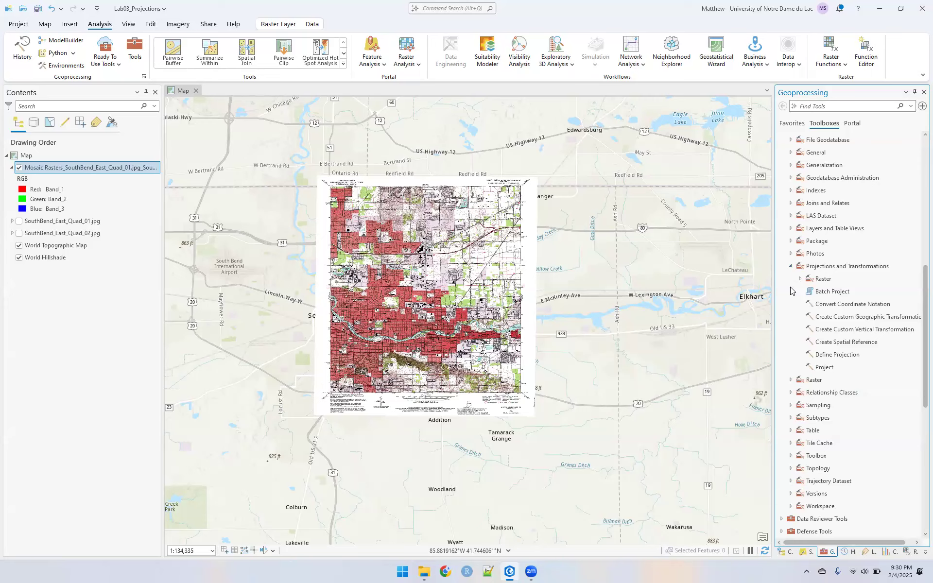
click(819, 292)
click(825, 369)
click(801, 279)
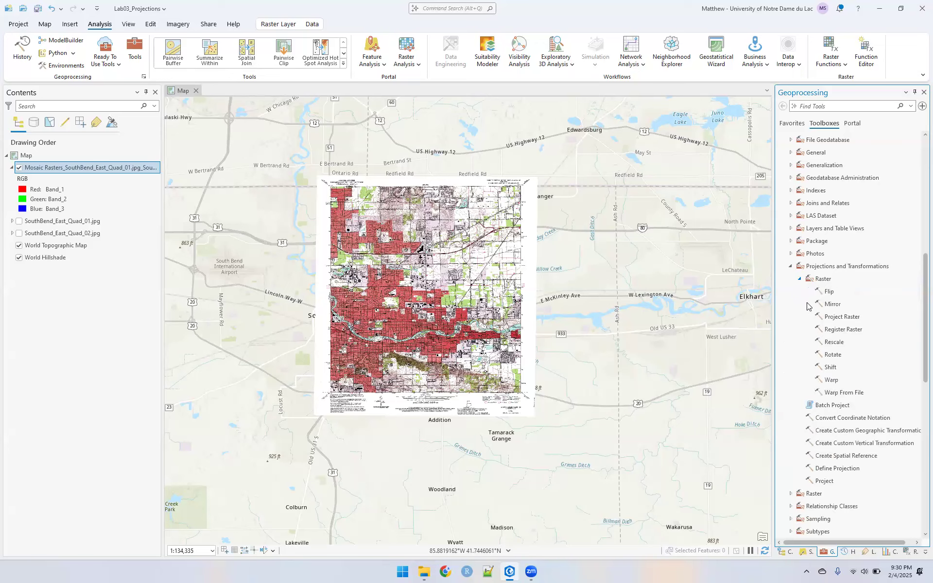
double_click(842, 317)
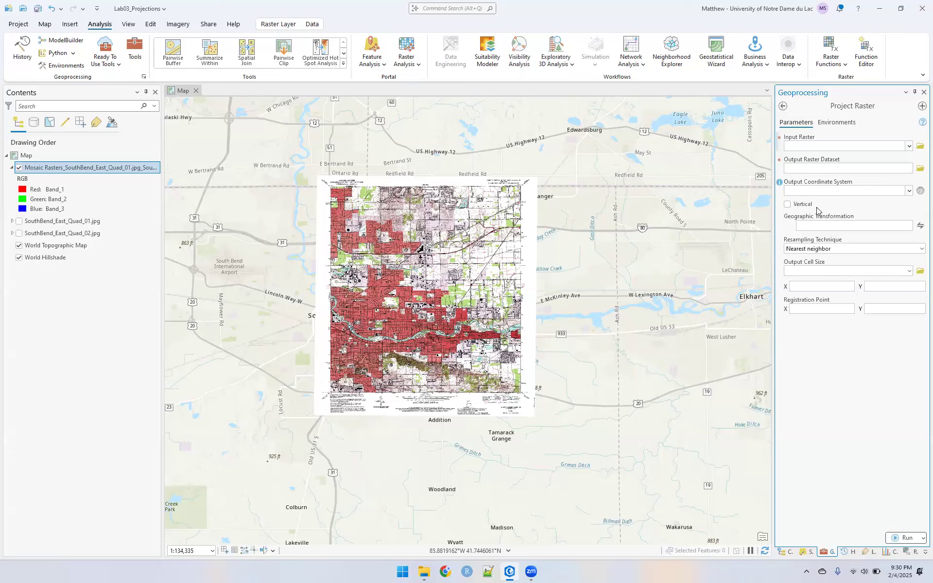
Use the Mosaic Rasters layer as the input raster and name the output raster dataset SouthBendQuad_UTM in Lab03_Projections.gdb.
click(909, 146)
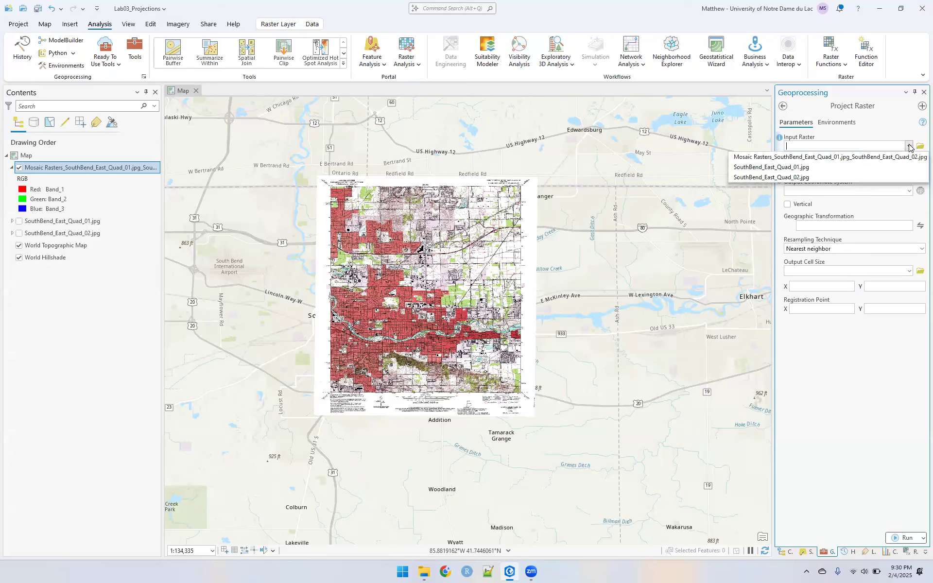
click(851, 160)
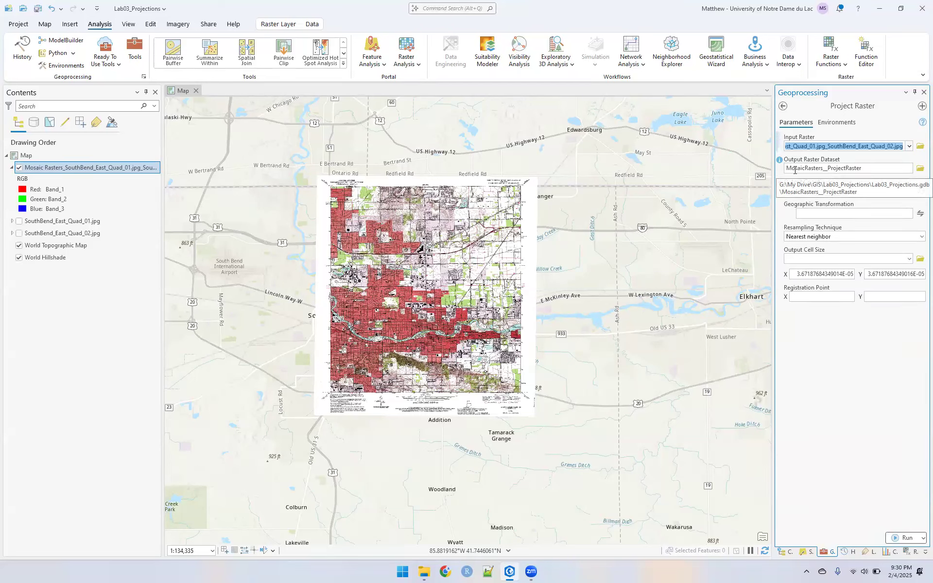
click(865, 169)
double_click(864, 169)
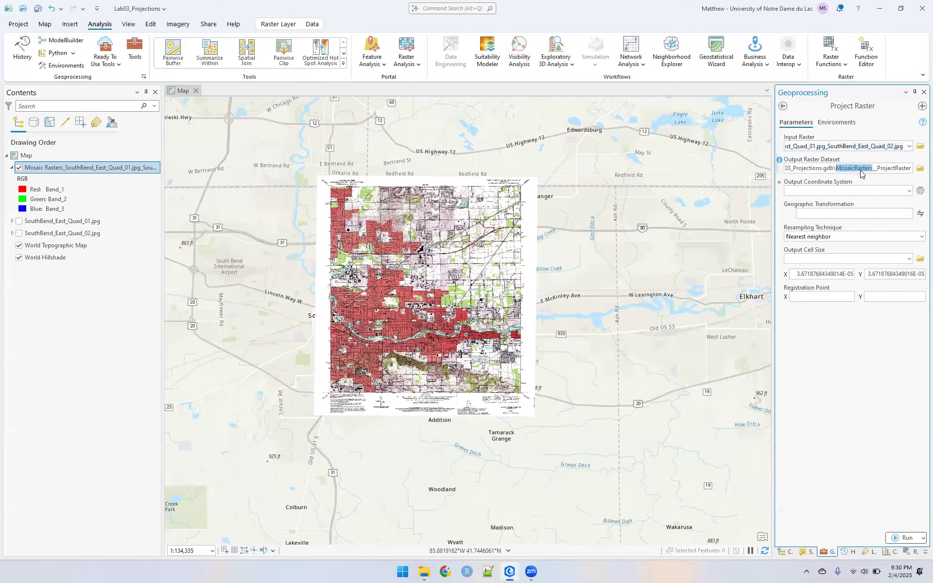
click(836, 169)
key(shift+End)
text(SouthBe)
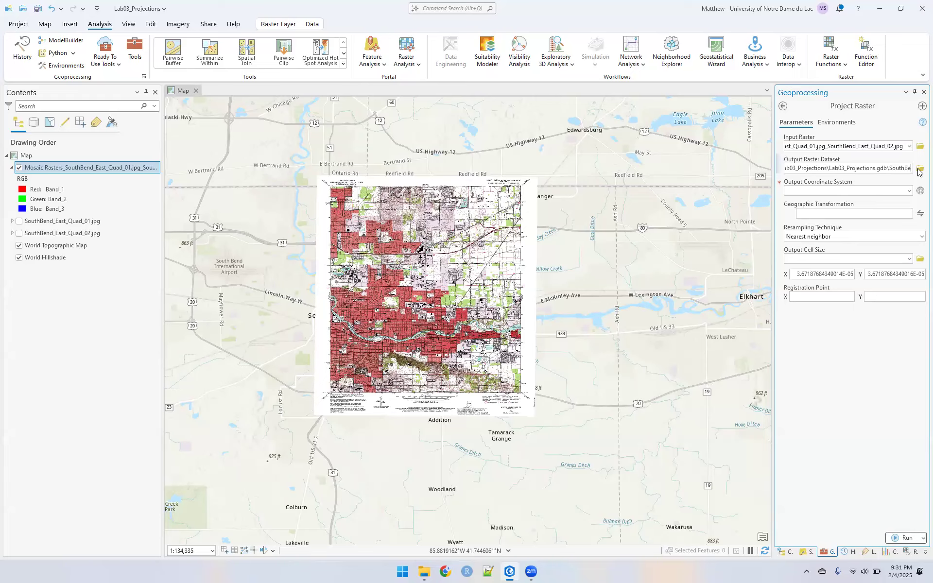
text(ndQ)
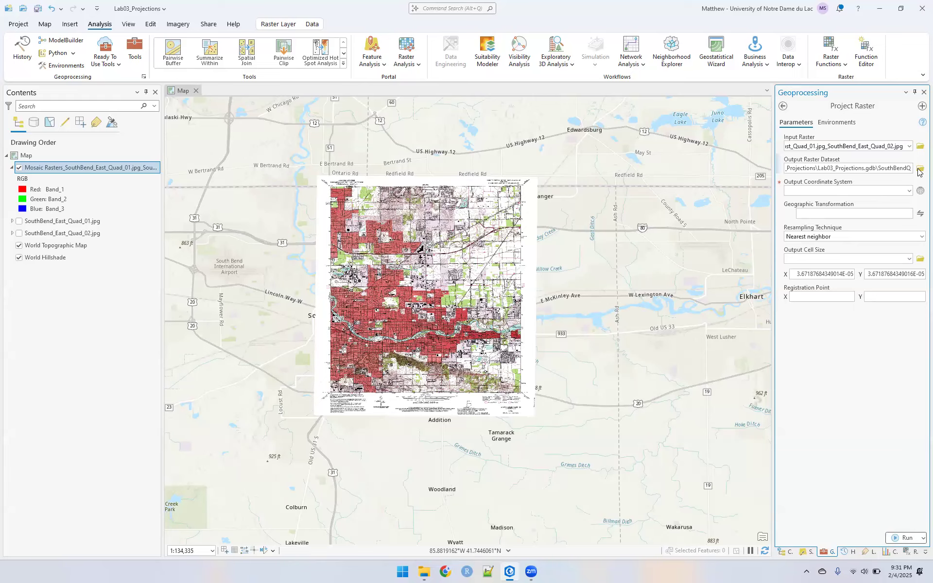
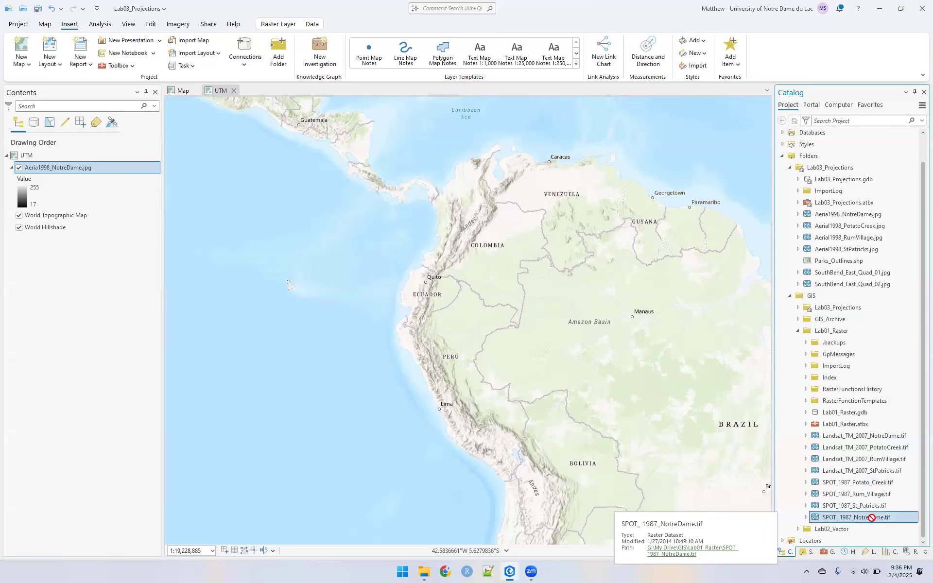
Add SPOT_ 1987_NotreDame.tif from the Lab01_Raster folder to the UTM map and zoom to that layer.
click(675, 450)
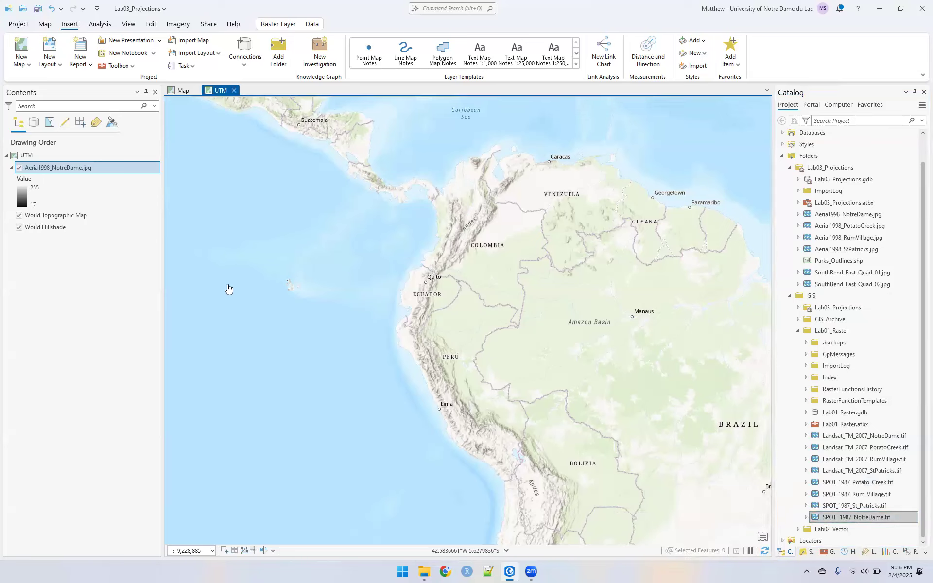
drag(228, 288, 227, 288)
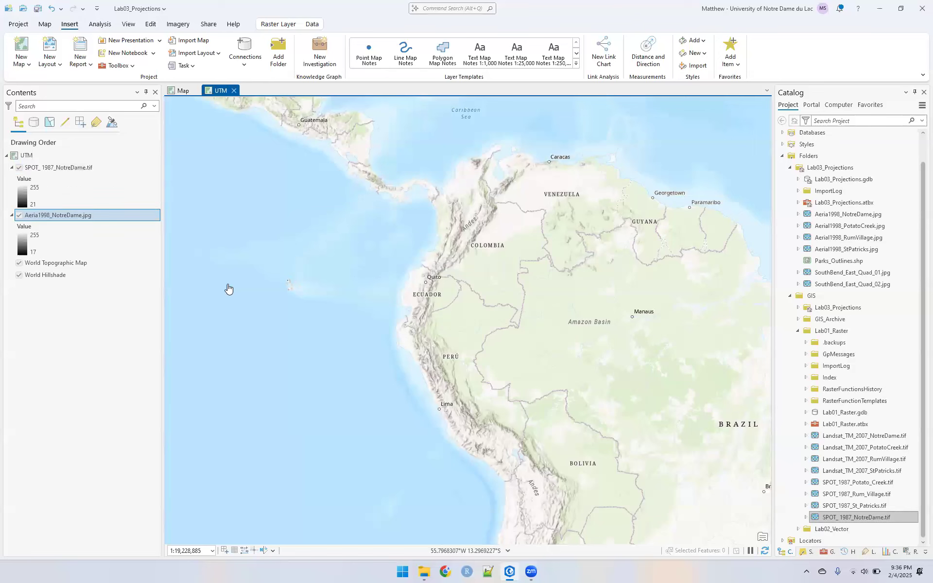
right_click(76, 169)
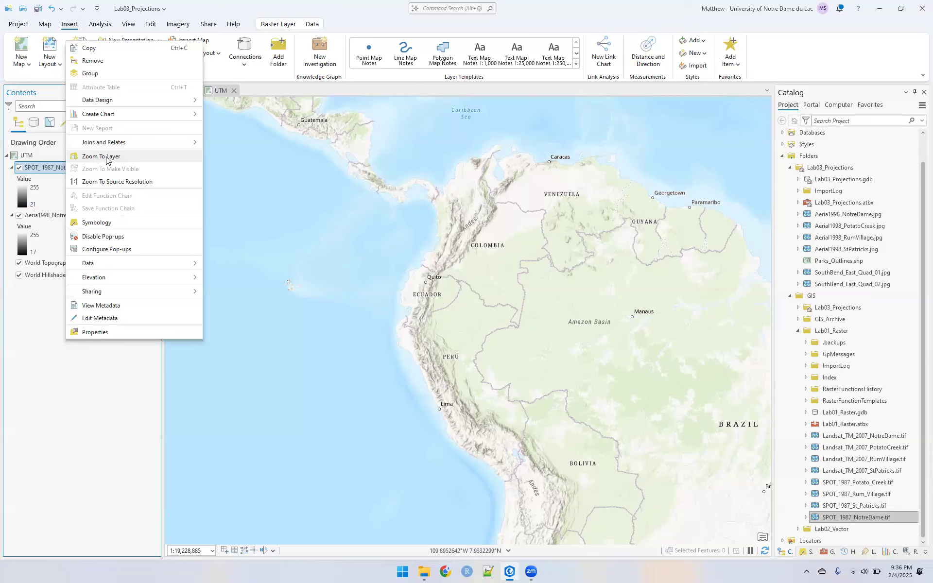
click(106, 157)
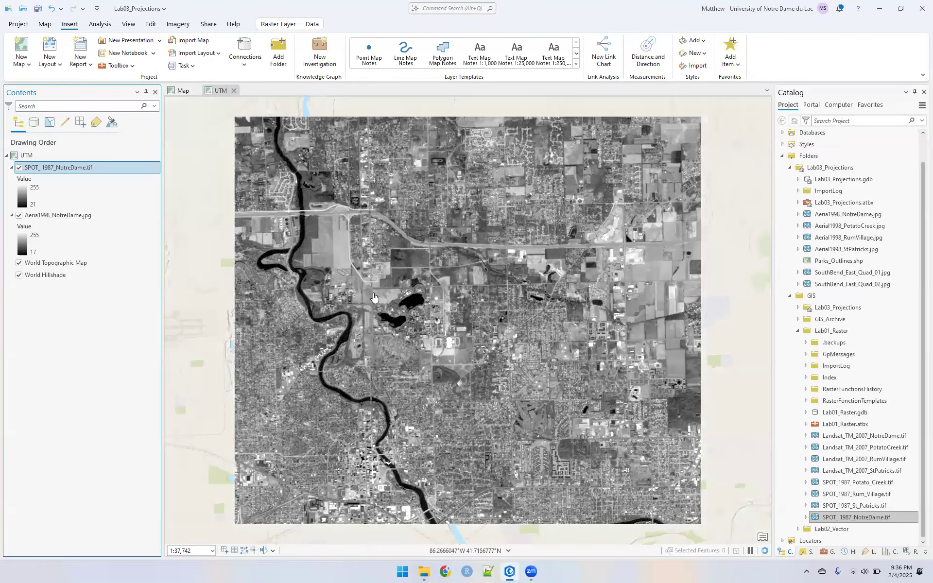
click(20, 168)
click(19, 168)
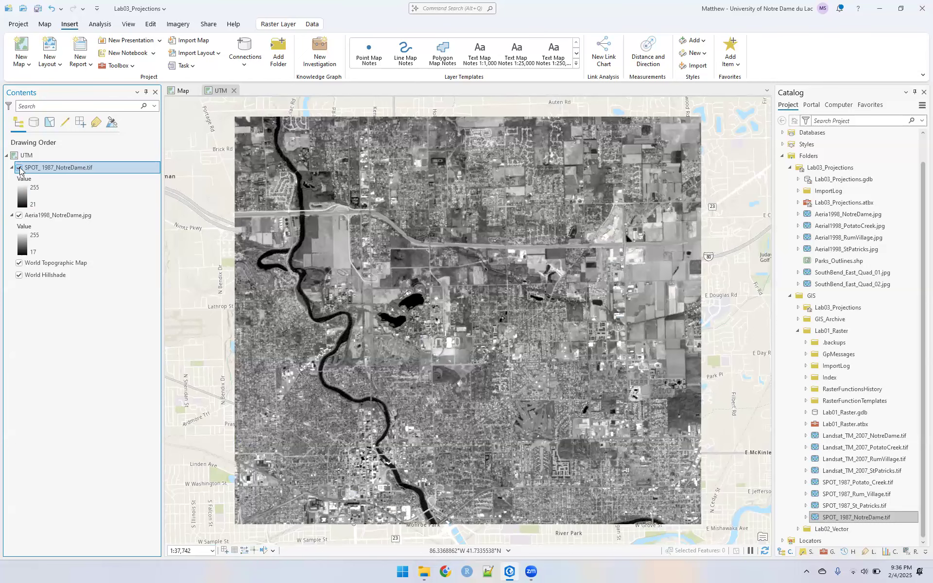
Zoom the UTM map to the full extent of the Aeria1998_NotreDame.jpg layer.
right_click(46, 215)
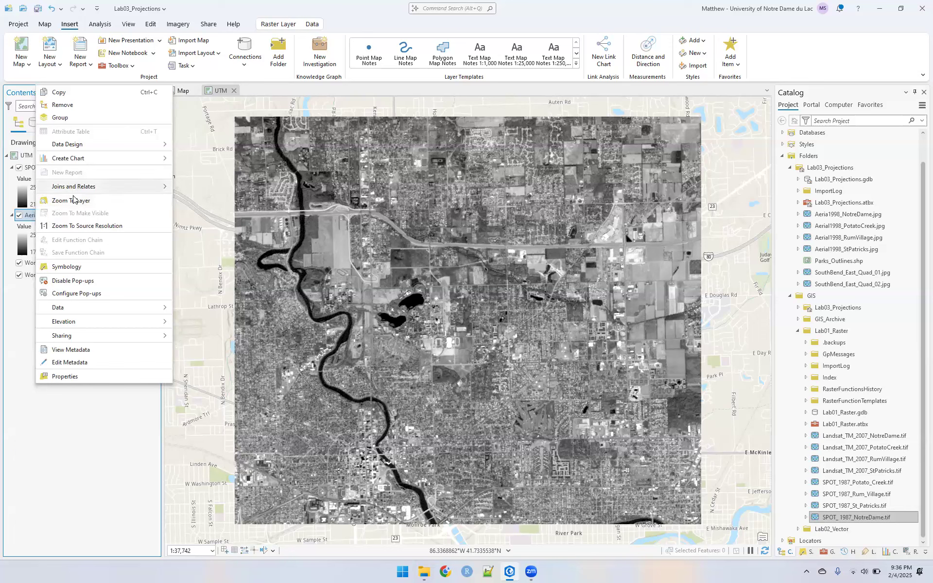
click(73, 199)
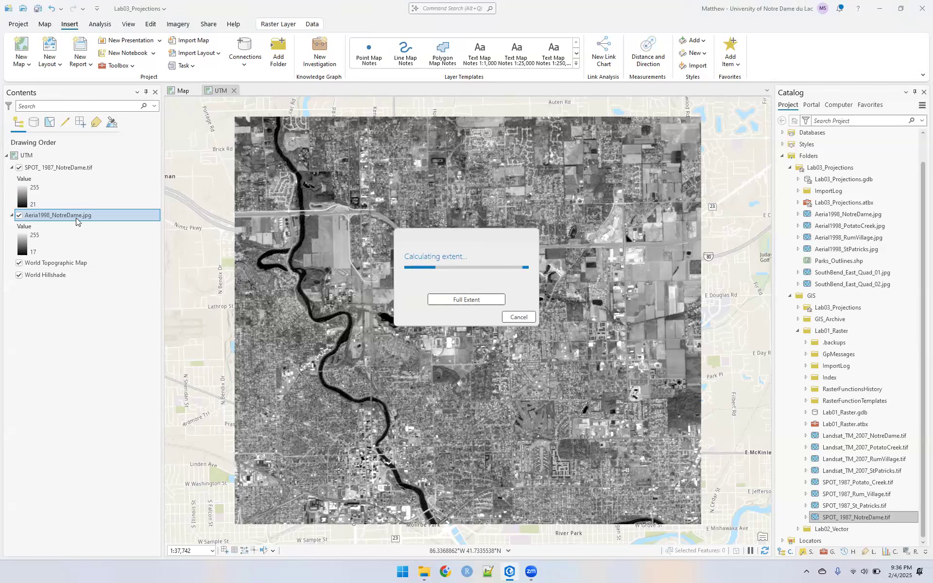
click(467, 300)
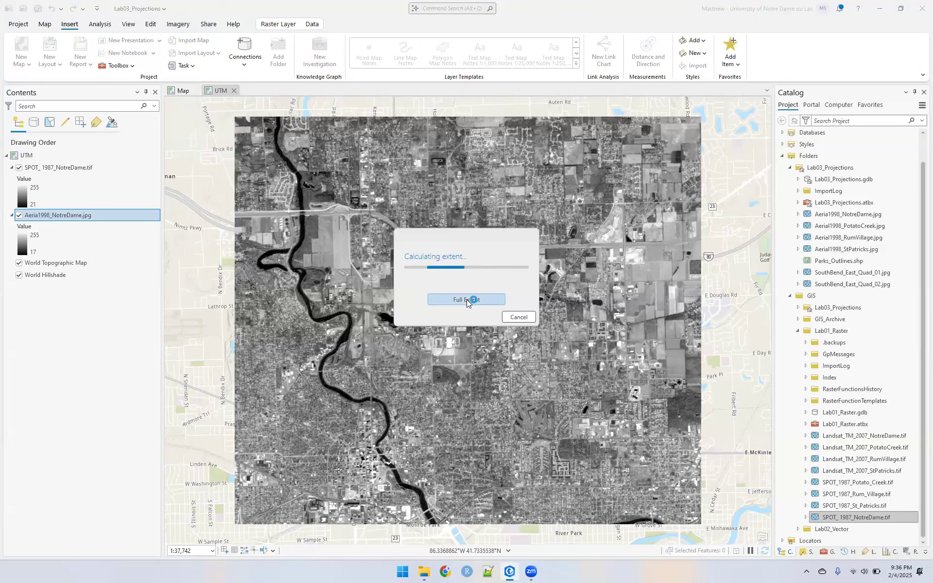
click(506, 319)
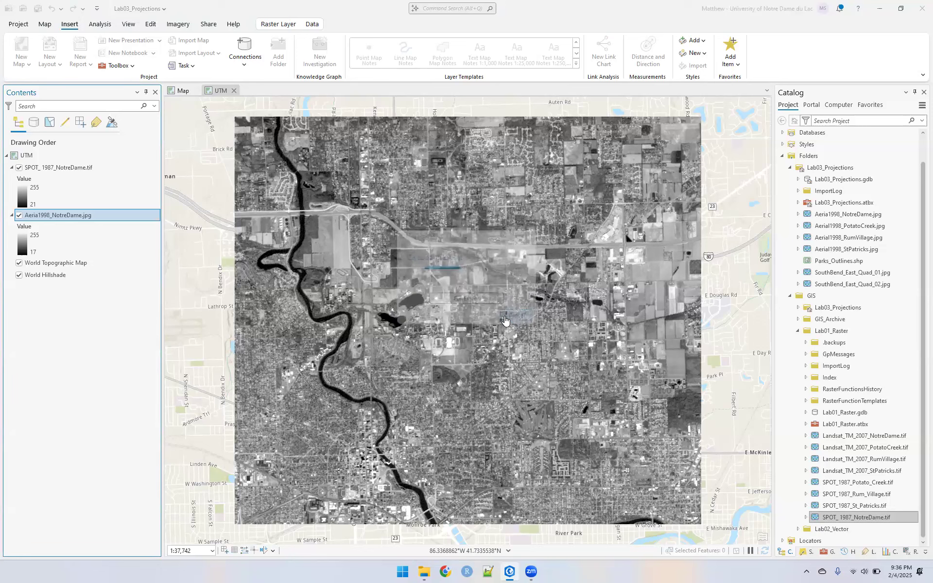
right_click(64, 216)
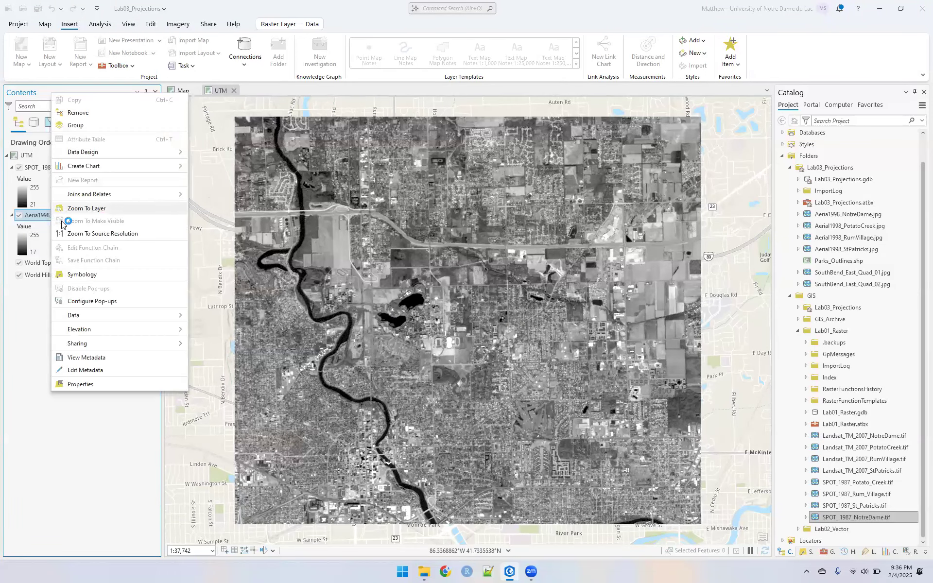
right_click(35, 219)
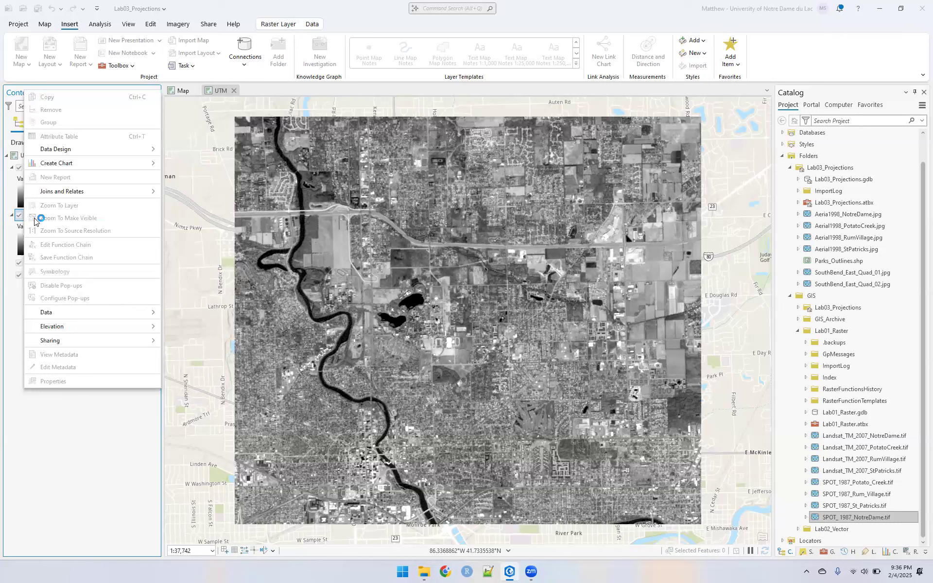
click(43, 439)
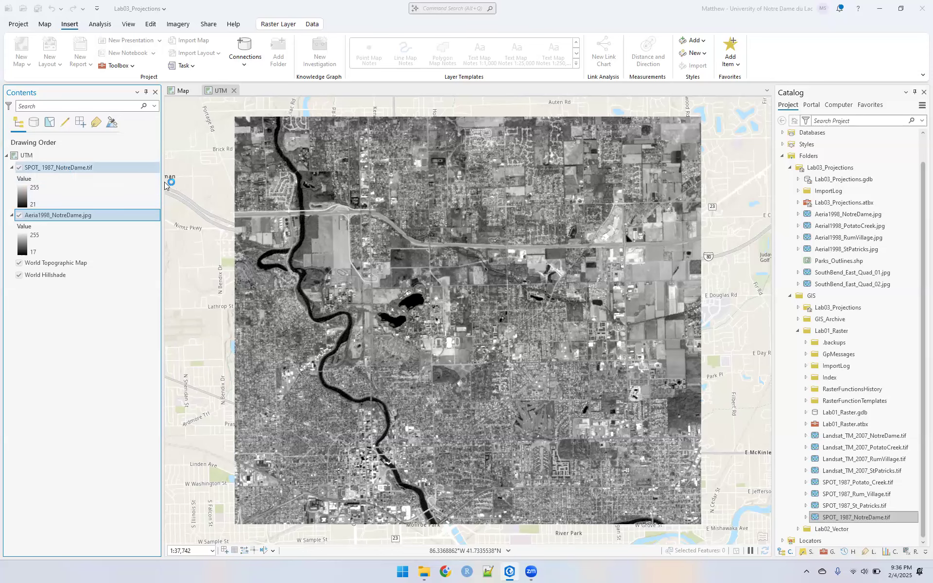
click(823, 553)
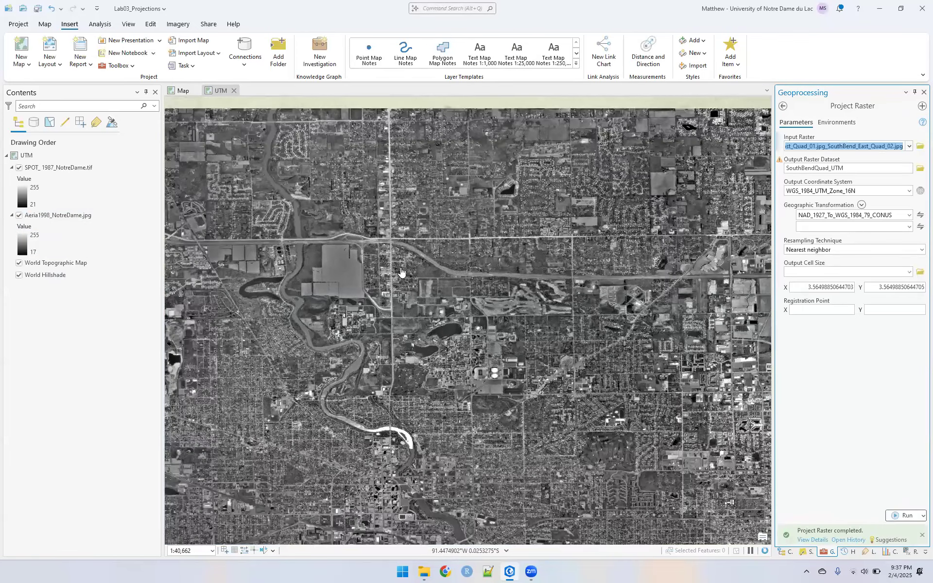
Examine the river, lakes, campus buildings and stadium in the 1998 Notre Dame aerial image up close.
scroll(401, 271, up, 2)
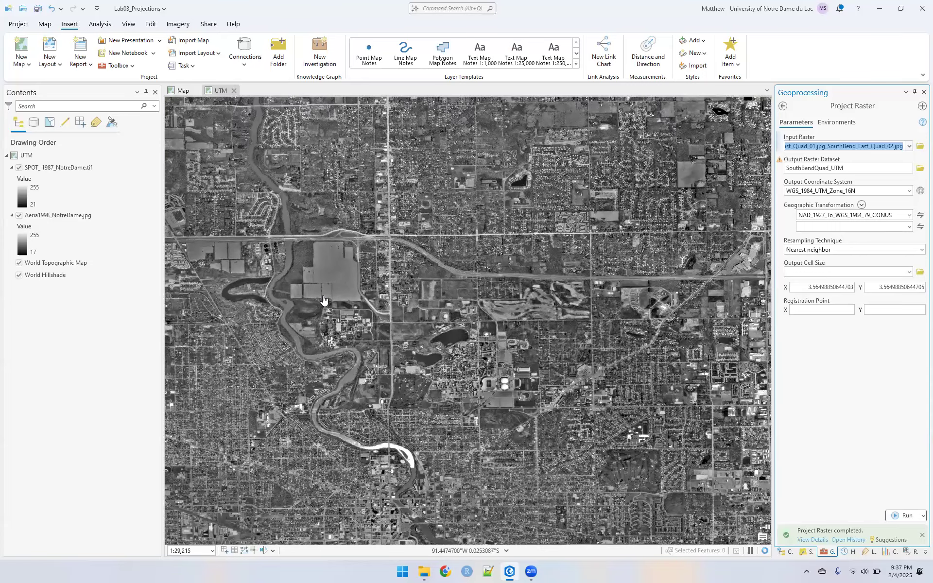
scroll(317, 372, up, 3)
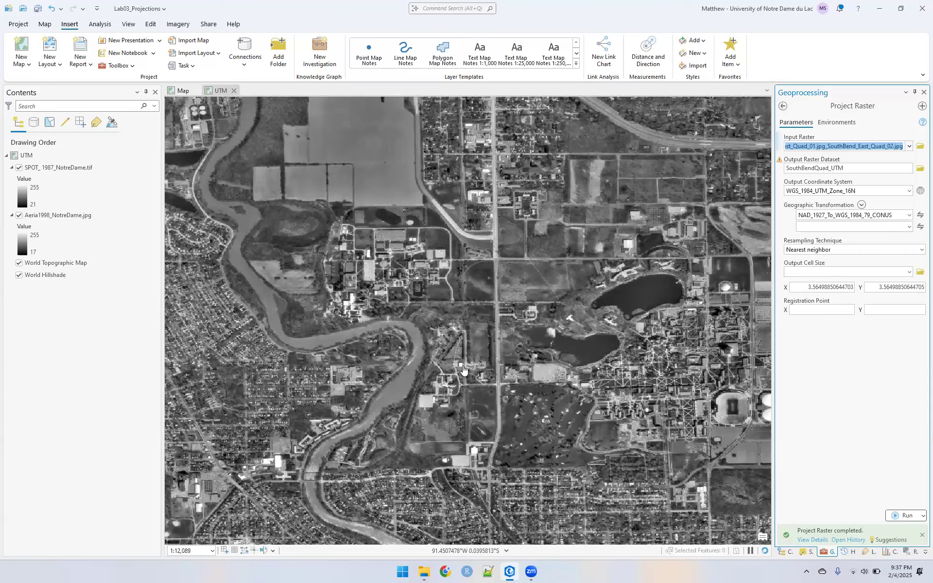
scroll(465, 371, down, 1)
scroll(464, 371, up, 1)
scroll(464, 371, down, 1)
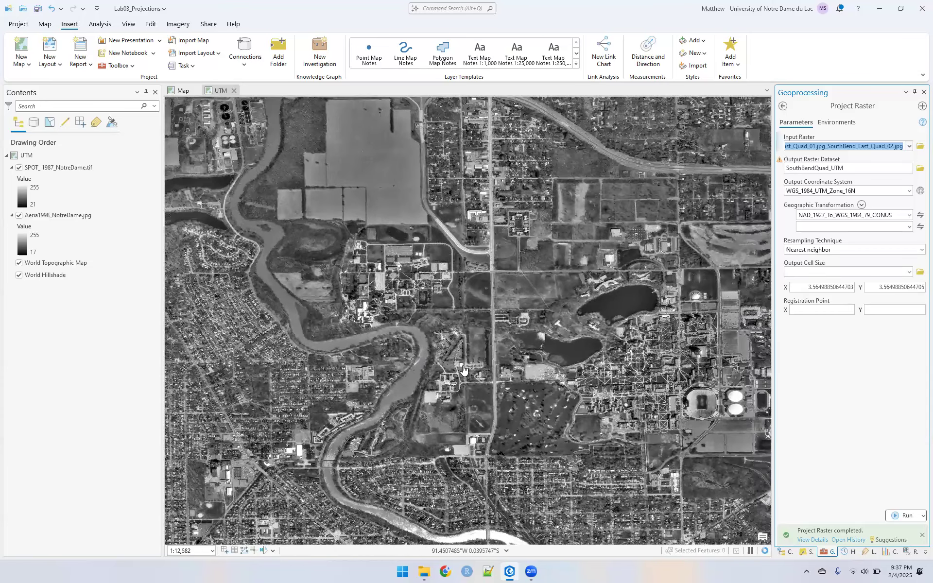
scroll(464, 370, down, 2)
scroll(654, 394, up, 1)
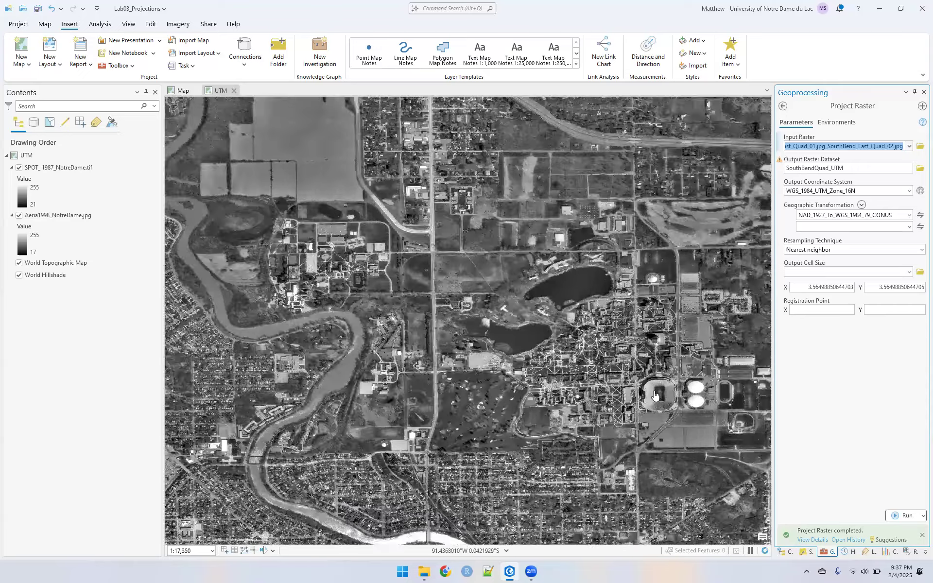
scroll(655, 395, up, 1)
scroll(678, 358, up, 2)
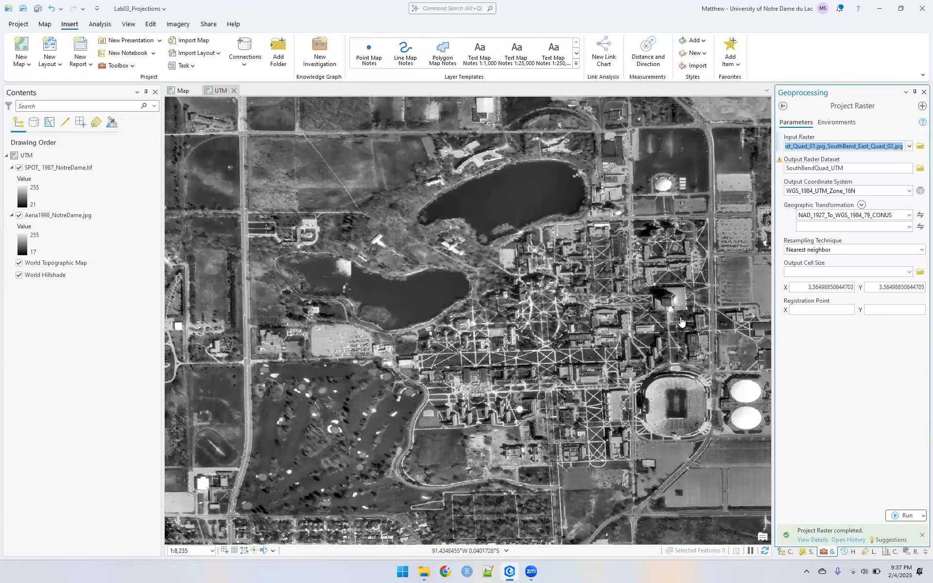
scroll(681, 321, up, 2)
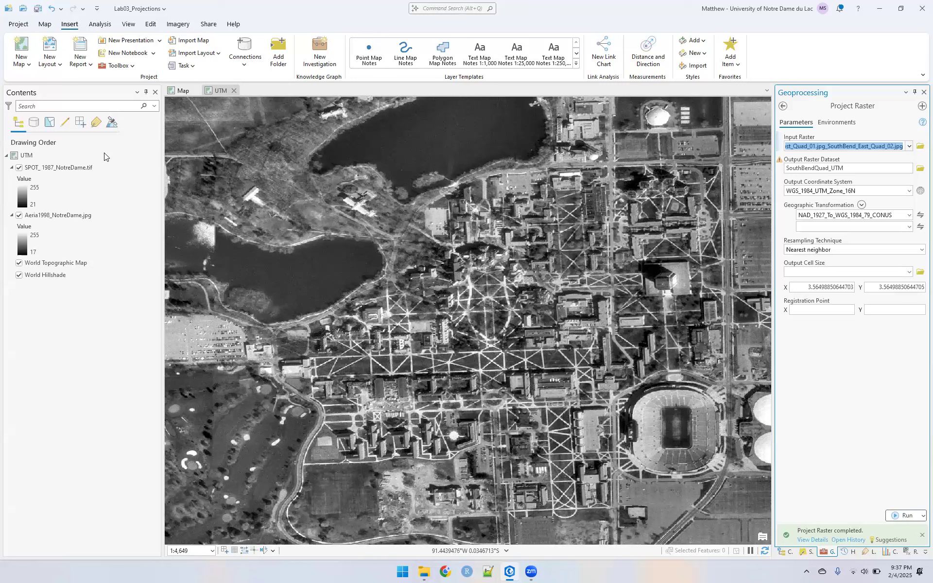
Start a georeferencing session for the Aeria1998_NotreDame.jpg layer.
click(52, 216)
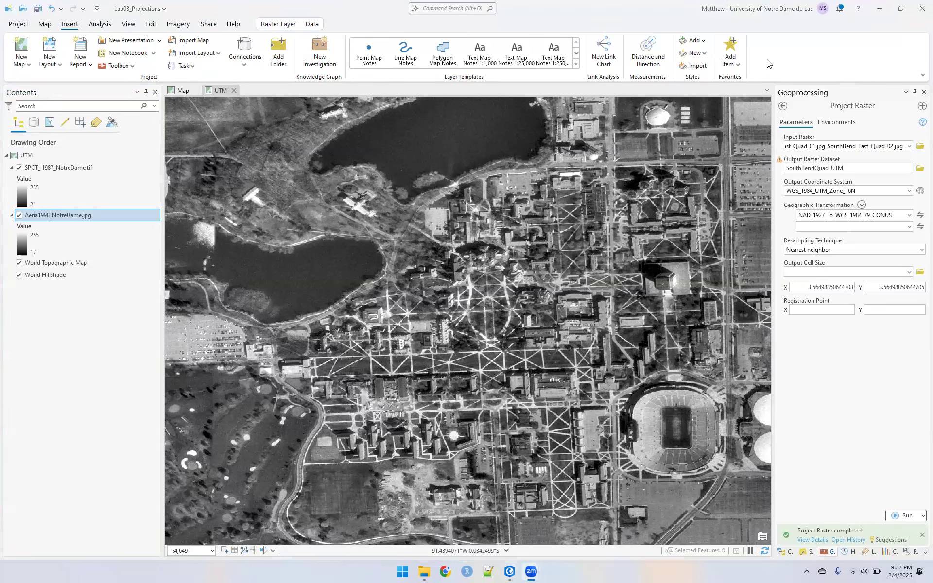
click(60, 215)
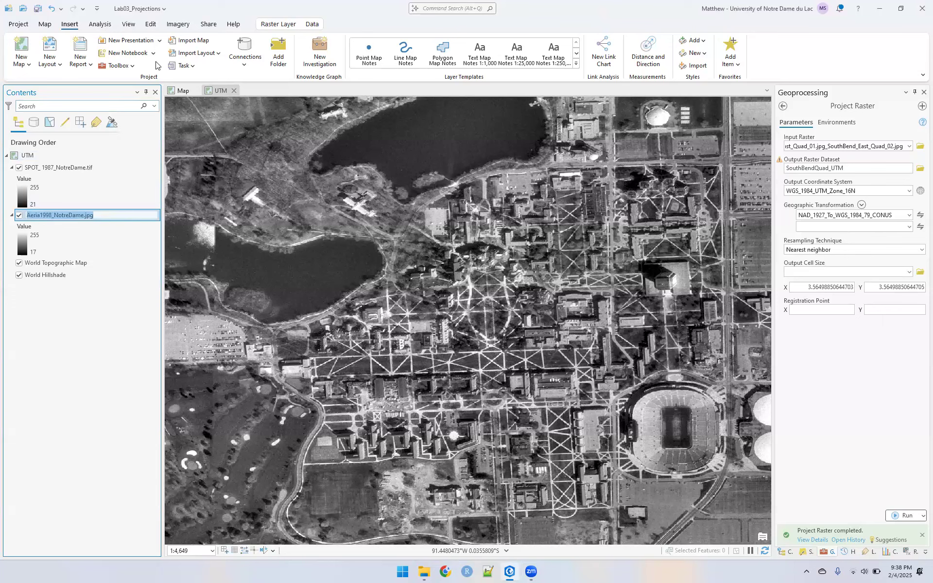
click(173, 30)
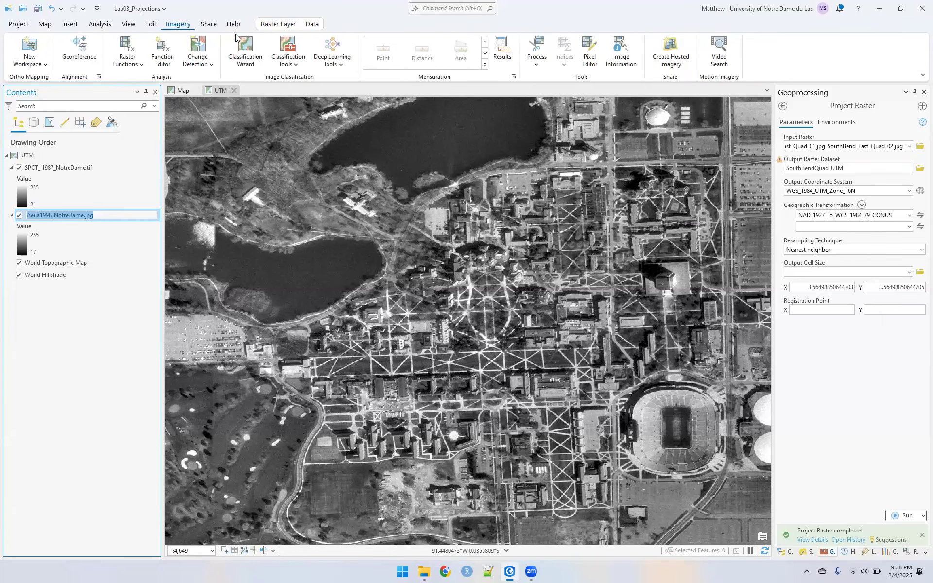
click(79, 49)
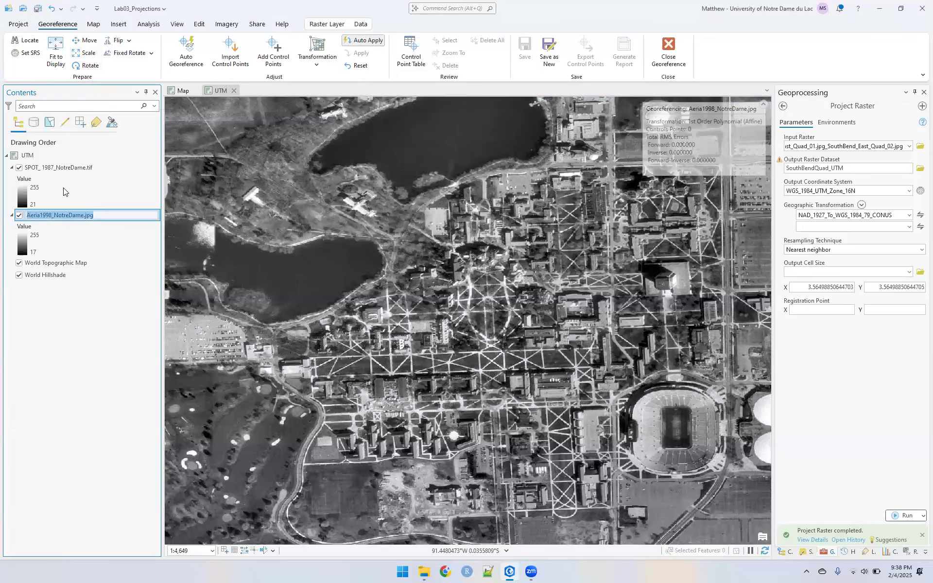
click(104, 247)
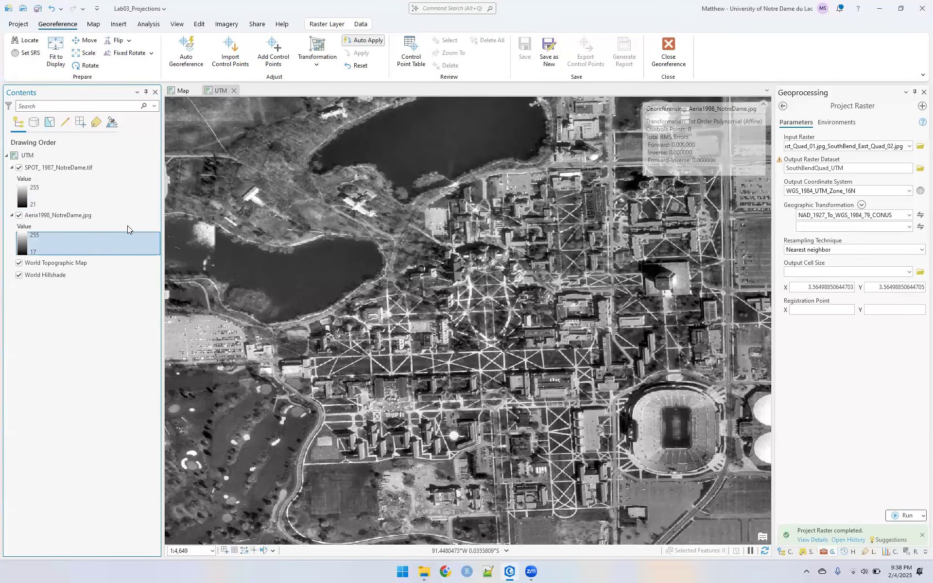
Zoom to the SPOT_ 1987_NotreDame.tif layer and fit the Aeria1998_NotreDame.jpg aerial to that display extent.
right_click(64, 169)
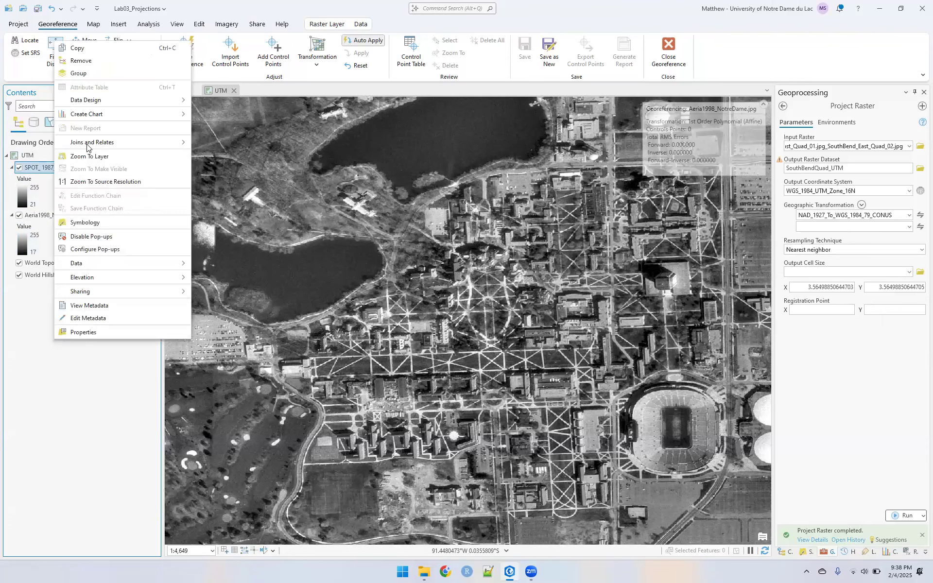
click(95, 156)
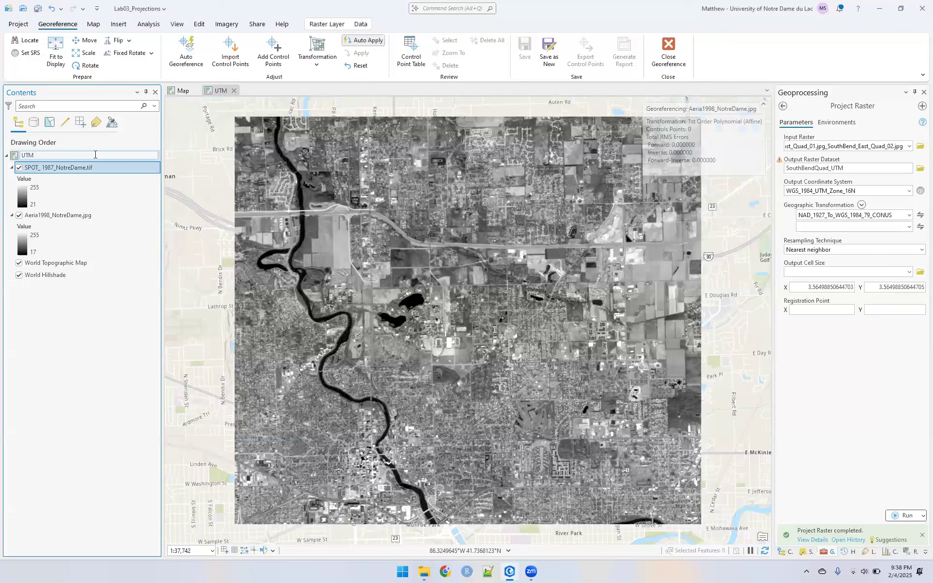
click(49, 59)
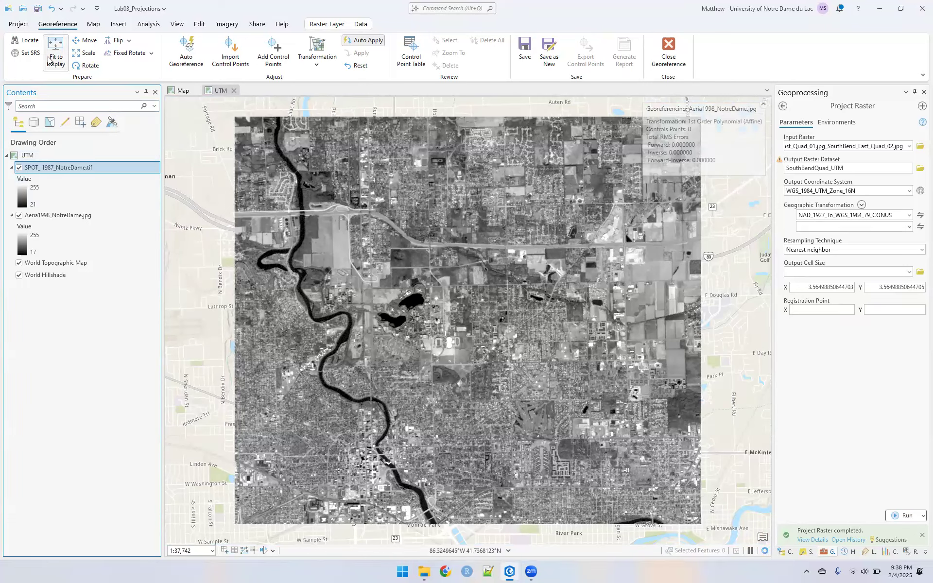
click(59, 217)
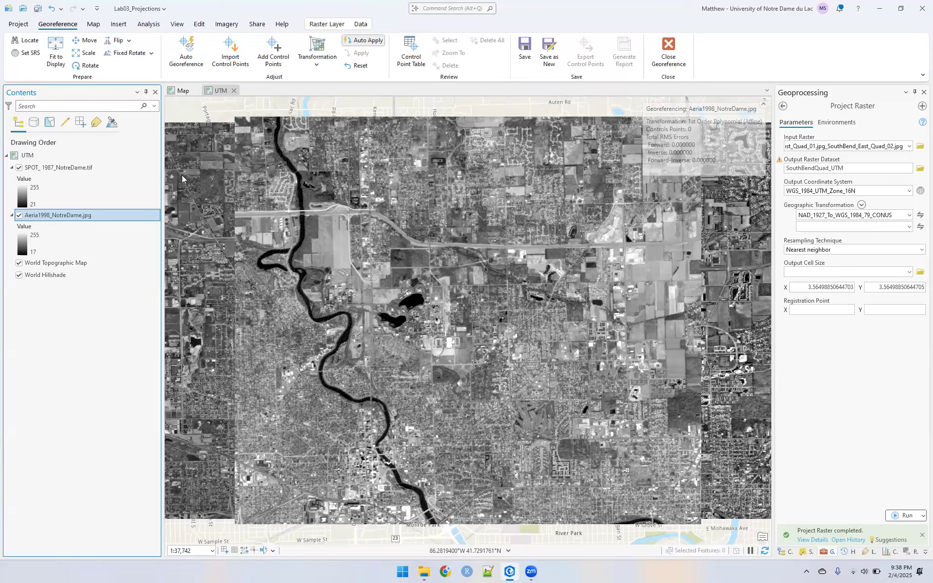
Compare the rough placement of the 1998 aerial with the SPOT image by toggling the SPOT layer's visibility.
click(19, 168)
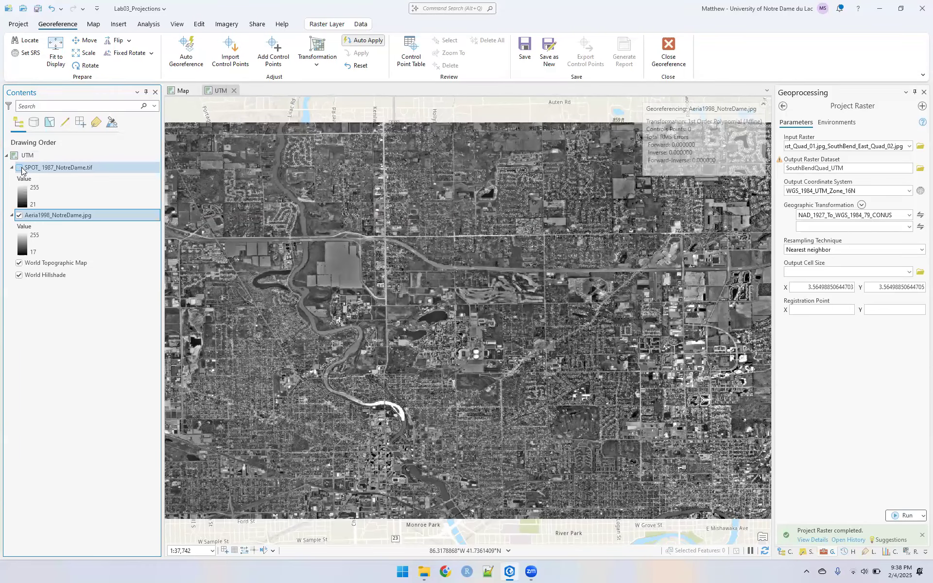
click(19, 168)
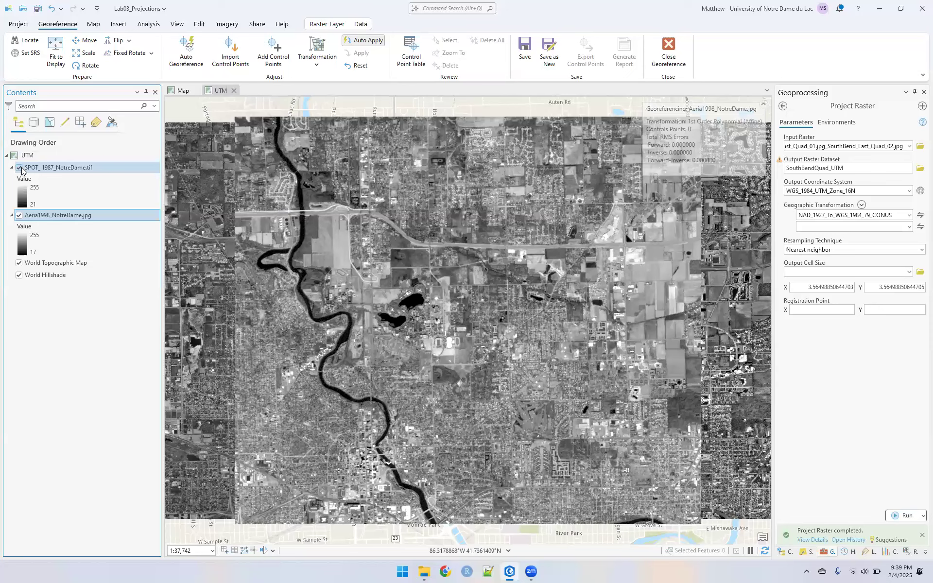
click(19, 168)
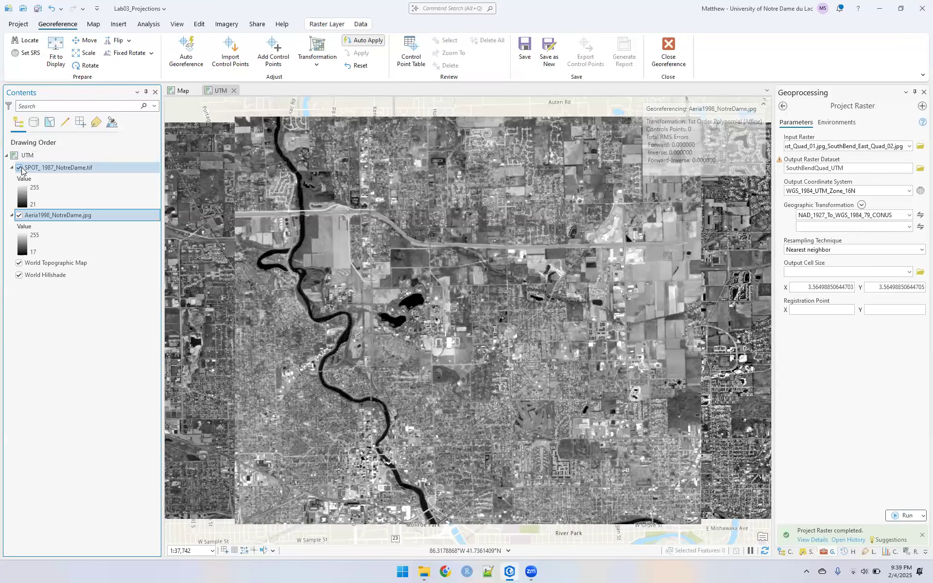
click(20, 168)
click(20, 168)
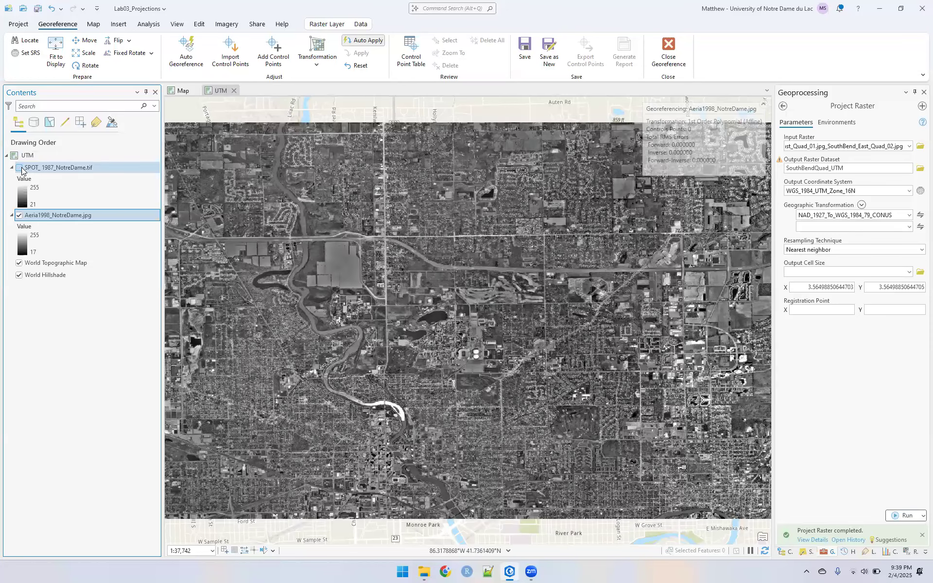
click(19, 168)
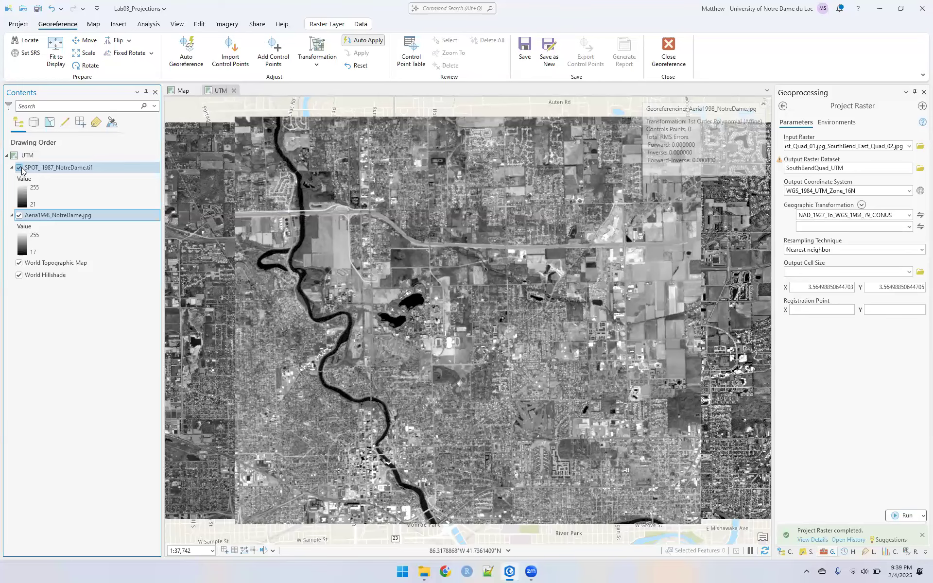
click(19, 168)
click(20, 169)
click(19, 168)
click(20, 168)
click(20, 168)
click(20, 169)
scroll(361, 348, down, 2)
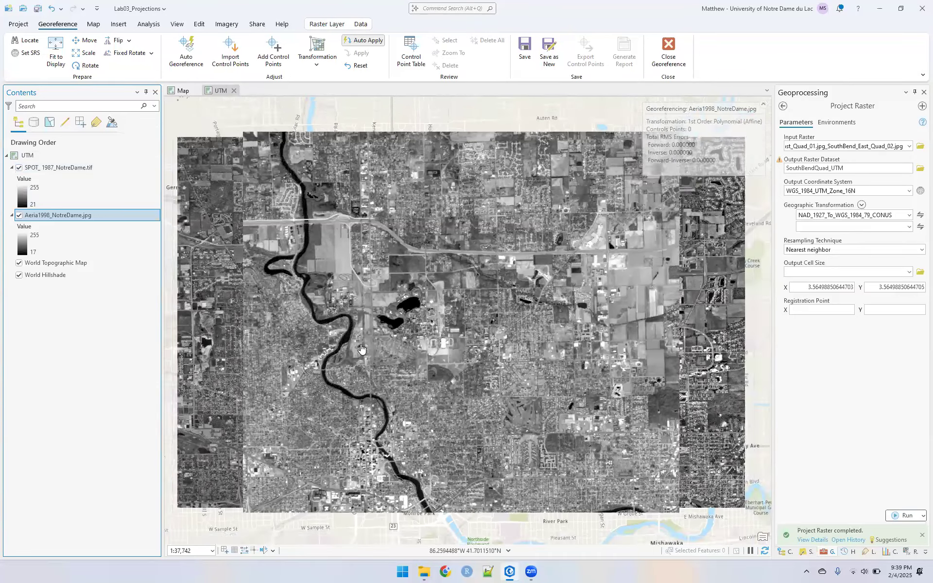
scroll(361, 348, up, 2)
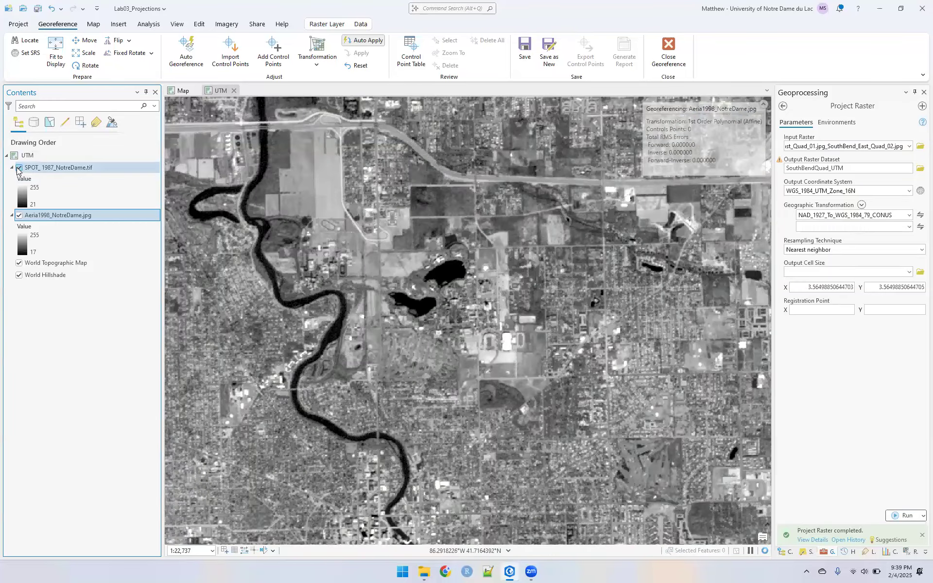
Hide the SPOT layer and place the first control point's source on the aerial at the road junction northeast of the campus lakes.
click(18, 168)
scroll(407, 314, up, 2)
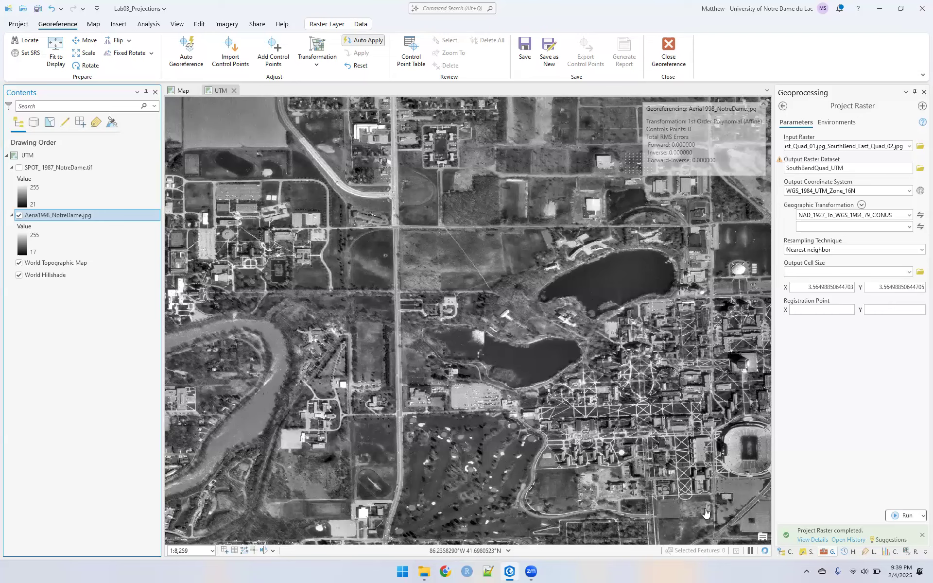
drag(665, 481, 428, 436)
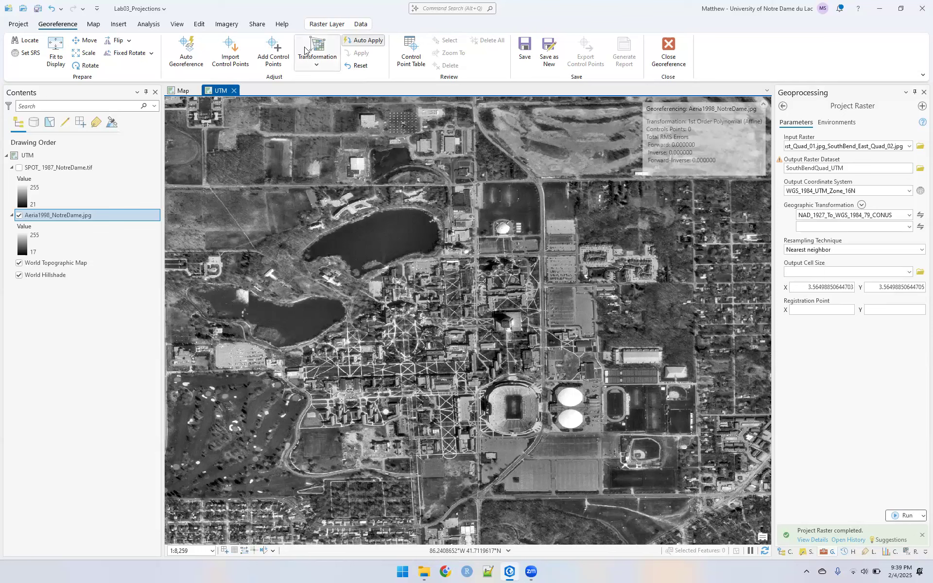
click(270, 50)
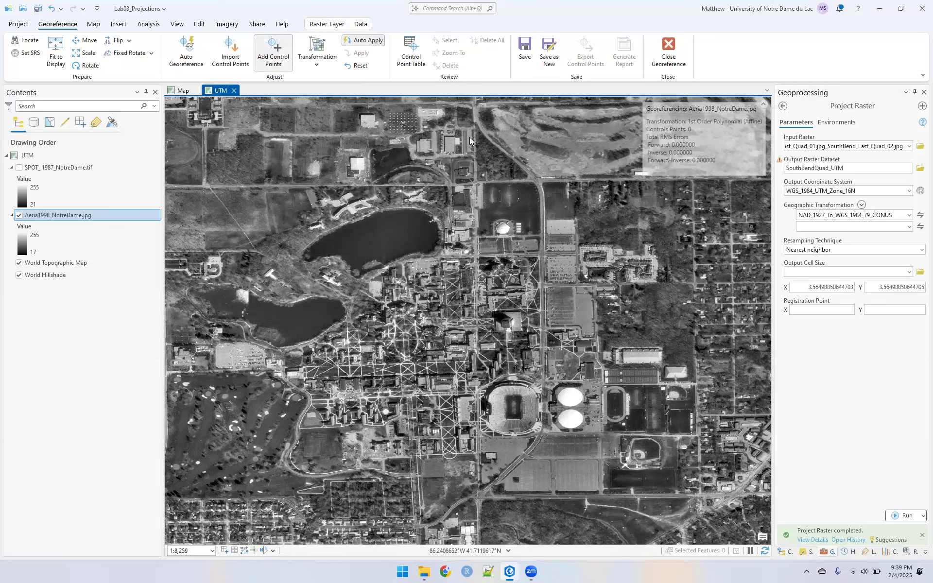
click(533, 181)
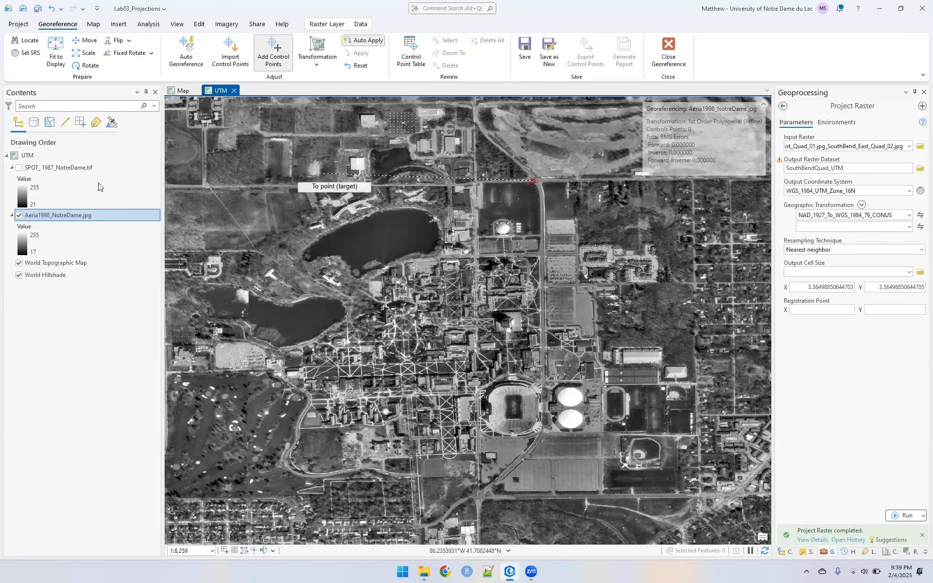
Show the SPOT layer and place the first control point's target at the matching road junction northeast of the lakes.
click(18, 168)
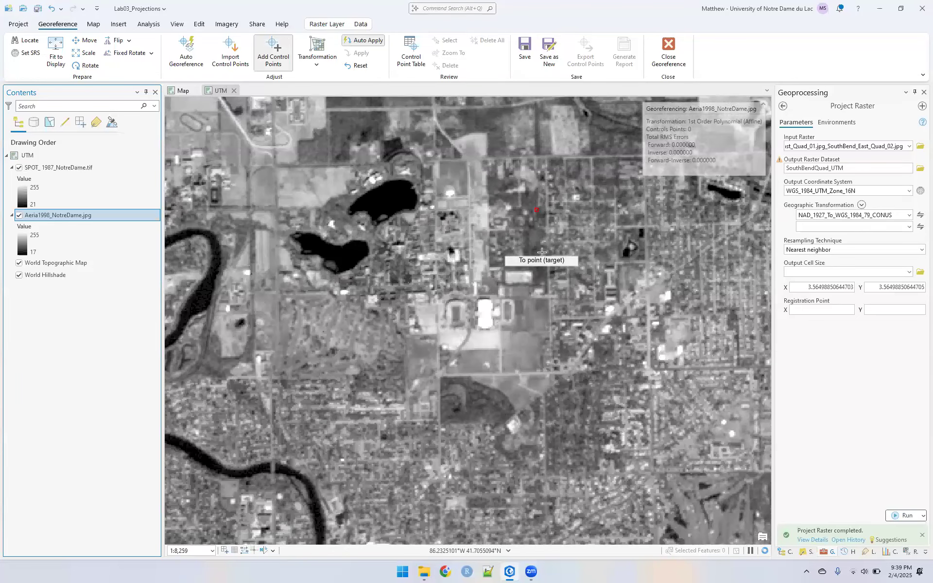
scroll(542, 252, down, 2)
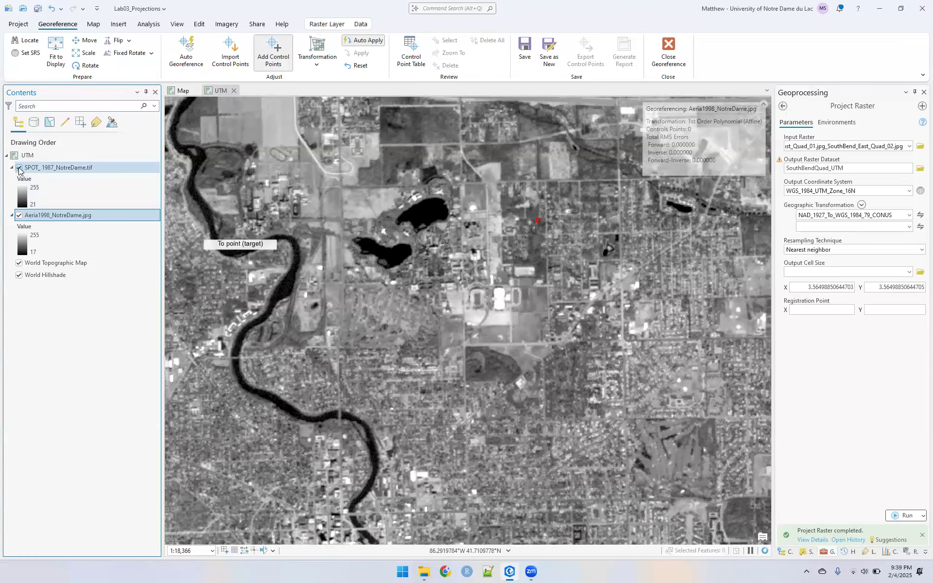
click(19, 168)
click(19, 168)
click(19, 168)
click(19, 168)
click(19, 168)
click(19, 168)
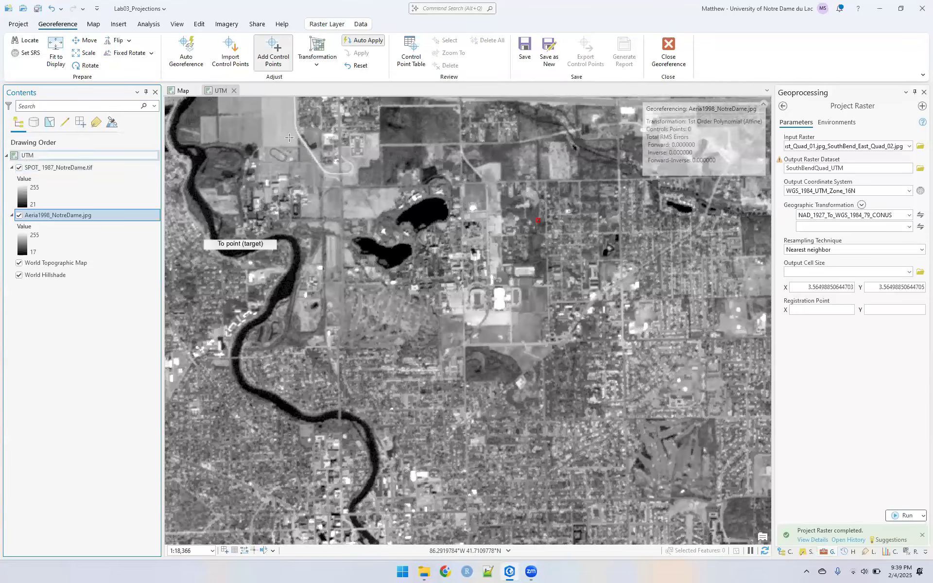
click(485, 182)
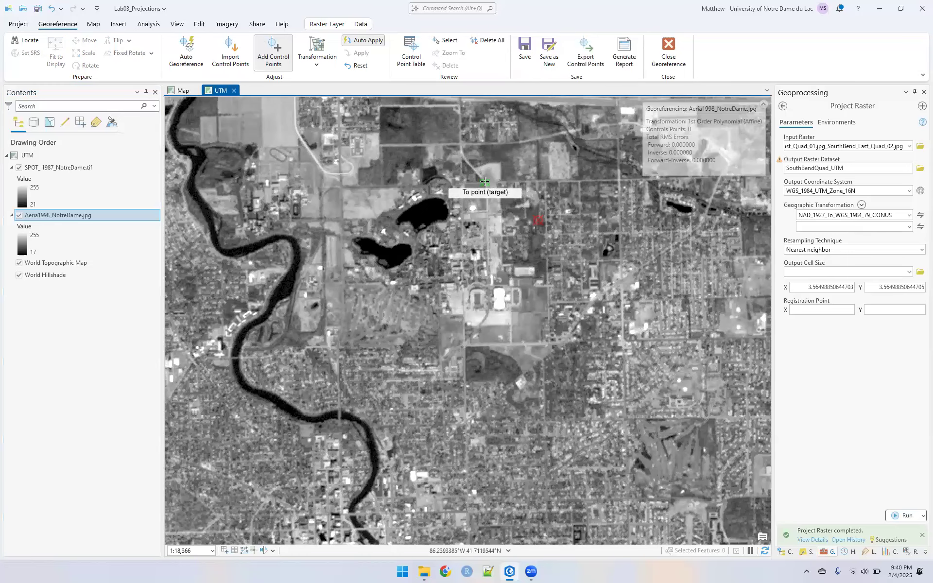
Check the aerial's alignment with the SPOT image around the first control point by toggling the SPOT layer's visibility.
click(19, 169)
click(19, 168)
click(19, 168)
click(19, 169)
click(19, 168)
click(19, 168)
click(19, 168)
click(19, 168)
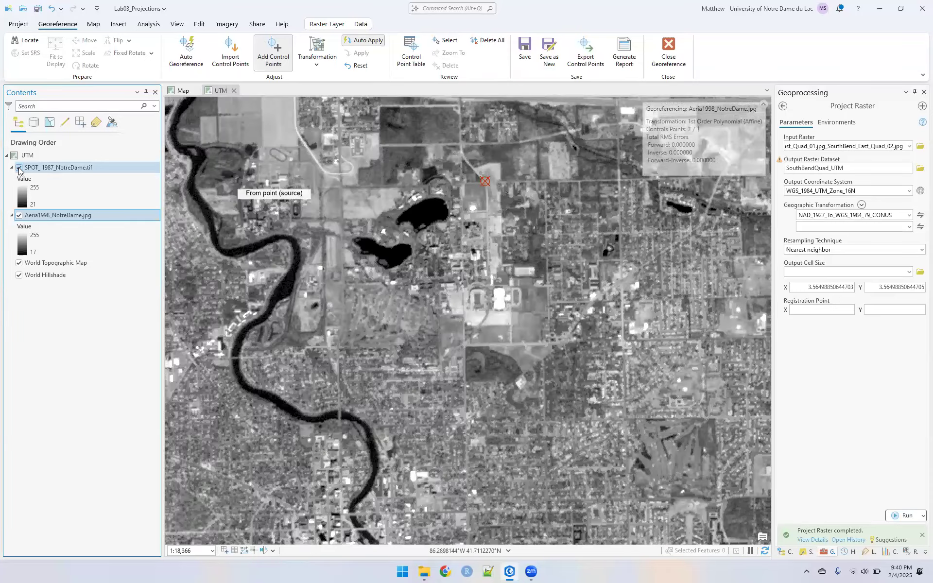
click(19, 168)
click(19, 168)
click(19, 168)
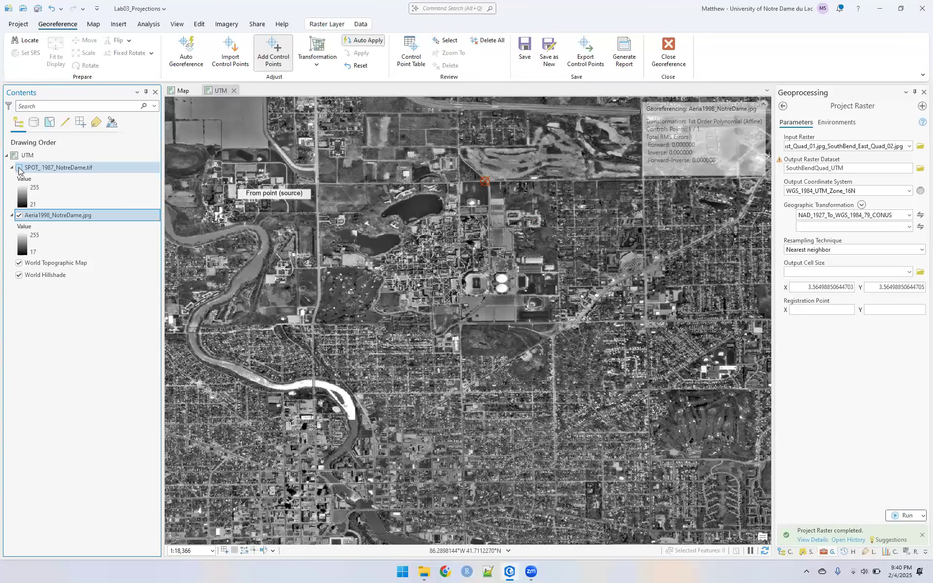
Compare the aerial and the SPOT image west of the river bend for a shared road junction by toggling the SPOT layer's visibility.
scroll(306, 408, down, 5)
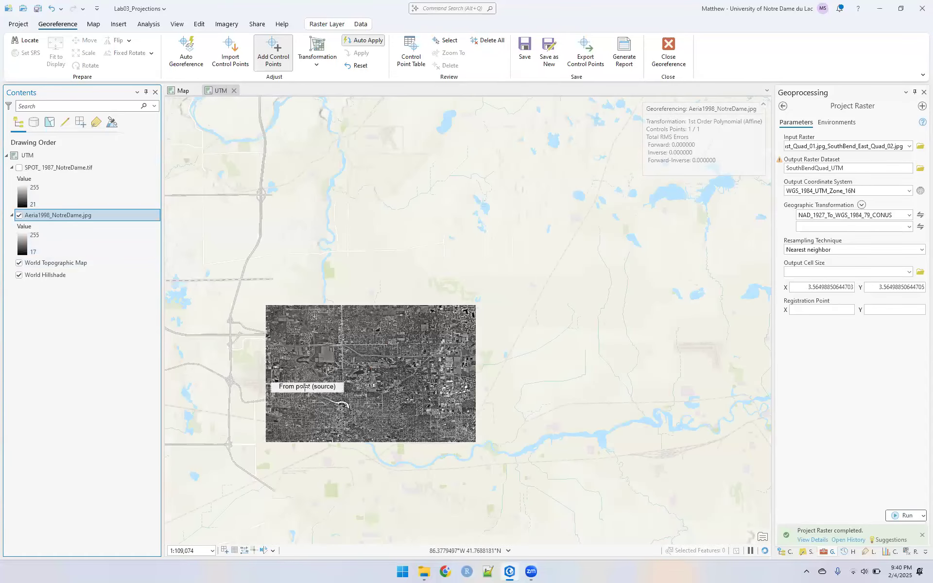
scroll(292, 398, up, 3)
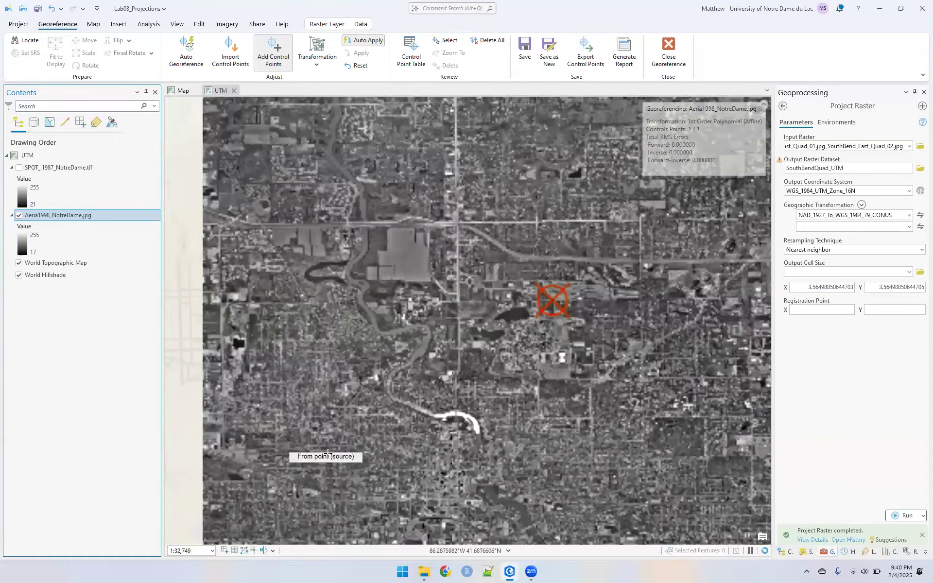
scroll(328, 453, up, 1)
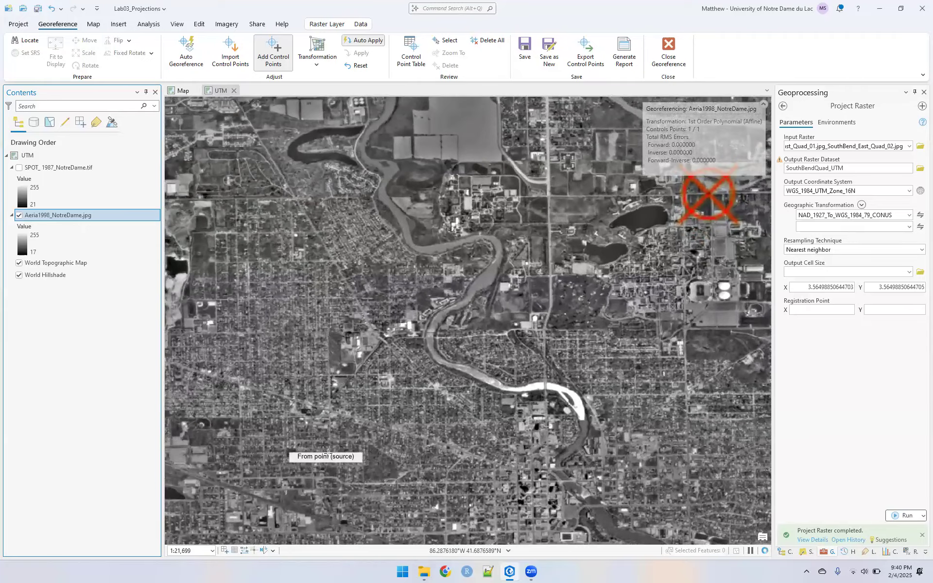
scroll(328, 453, up, 1)
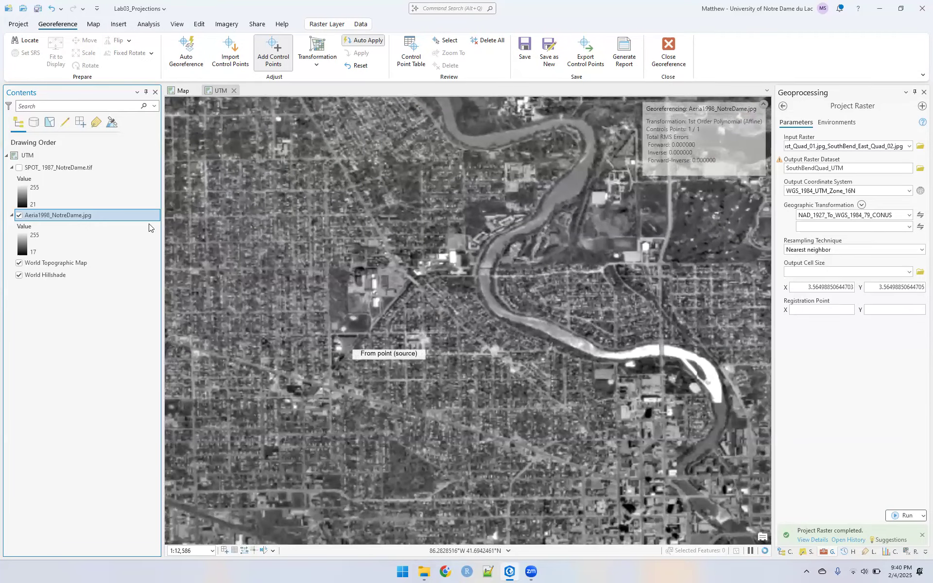
click(19, 168)
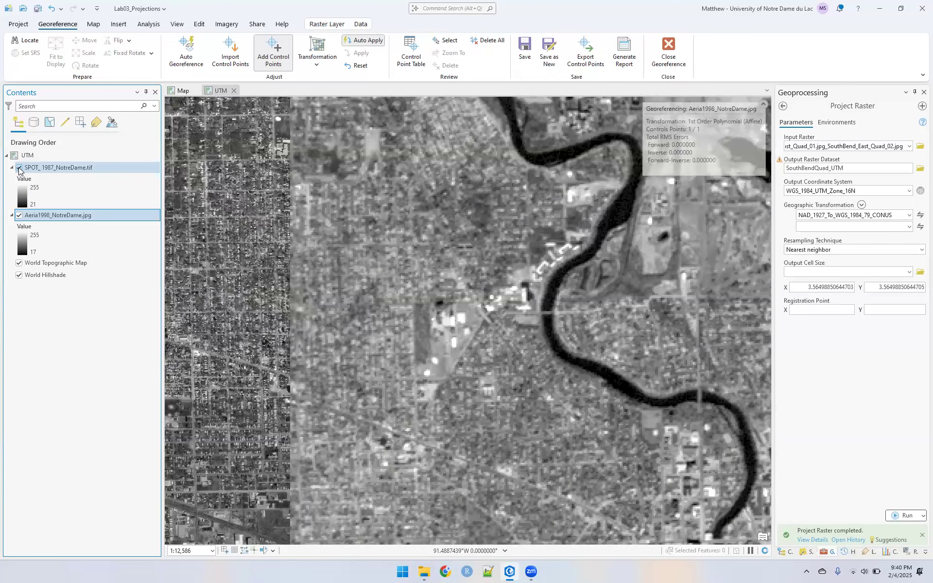
click(19, 167)
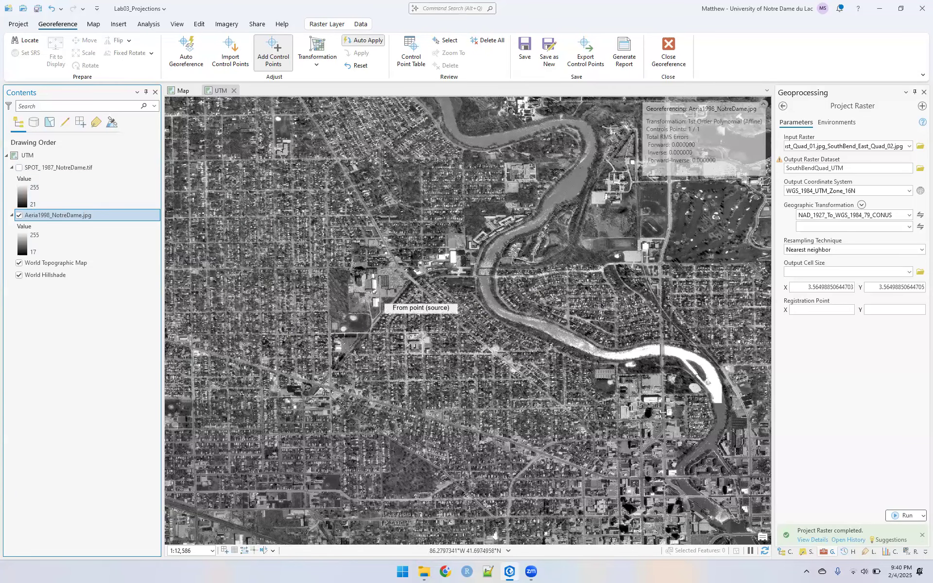
scroll(421, 288, up, 3)
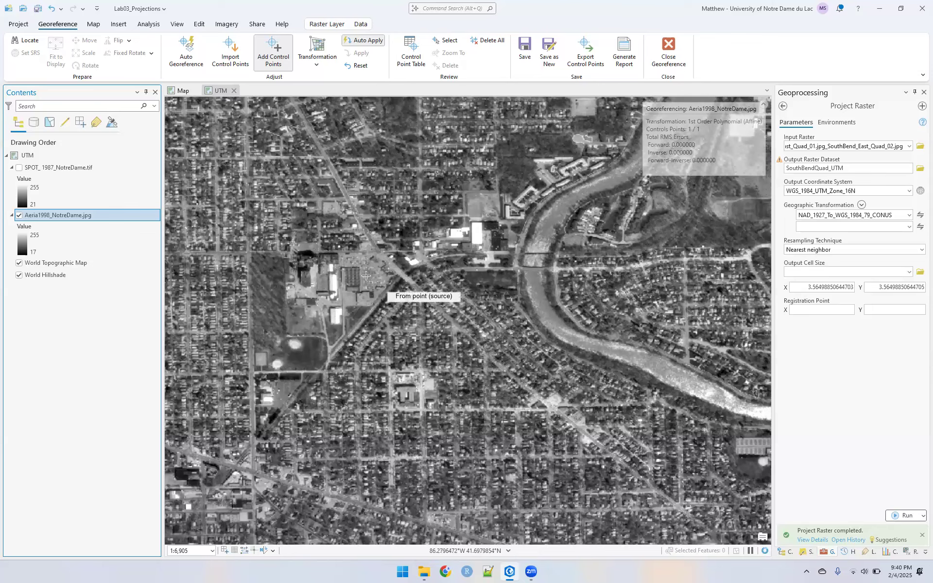
click(18, 168)
click(18, 168)
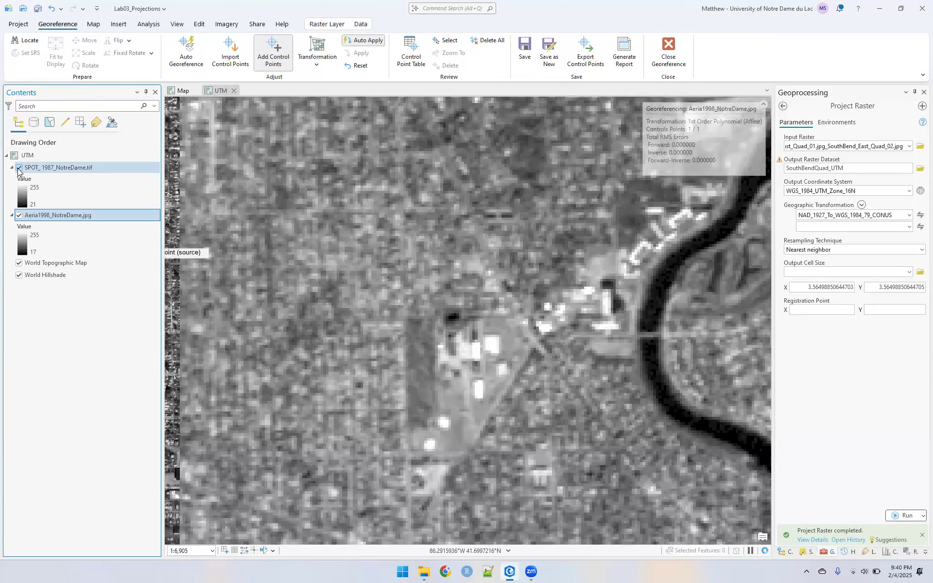
click(18, 168)
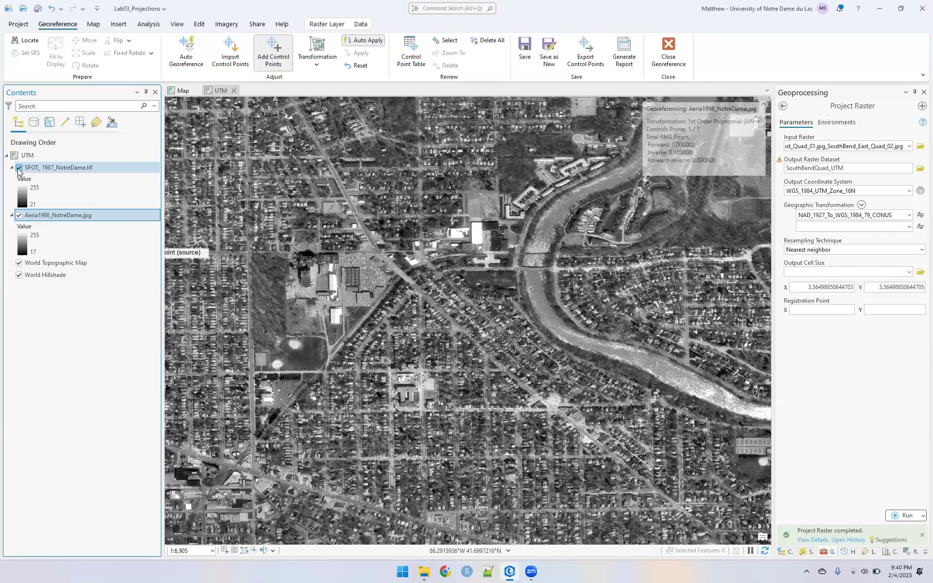
click(18, 169)
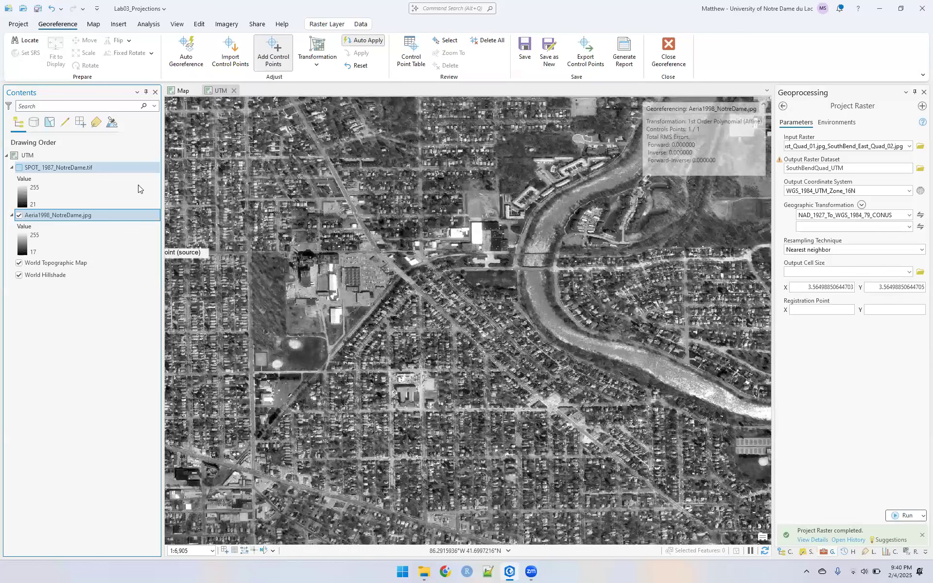
Add the second control point at the diagonal road junction west of the river, from the aerial to the matching spot on the SPOT image.
click(400, 277)
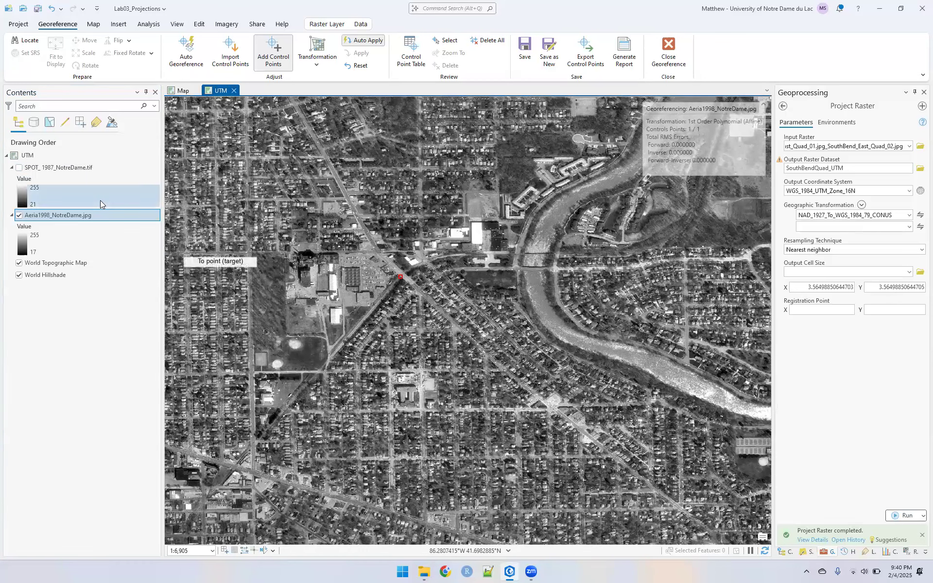
click(19, 168)
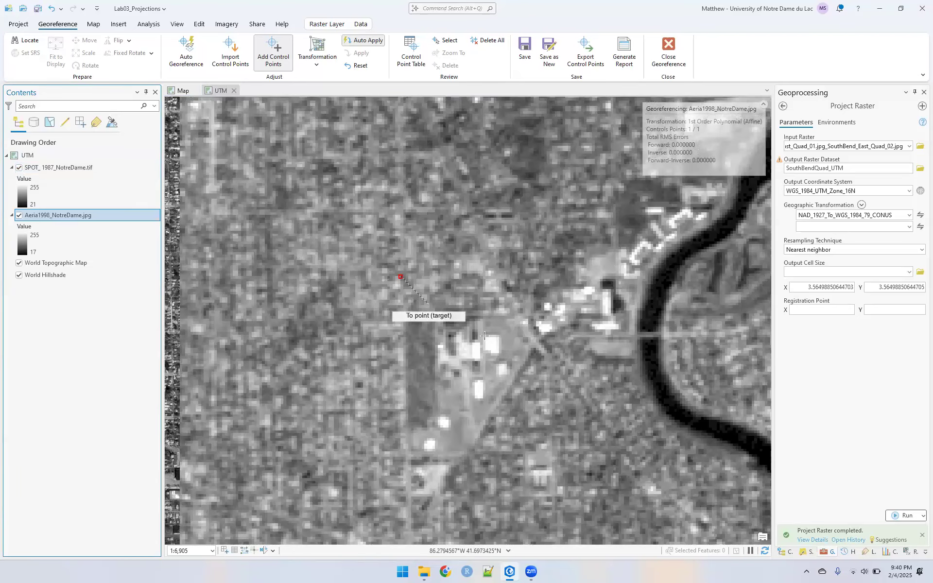
click(534, 347)
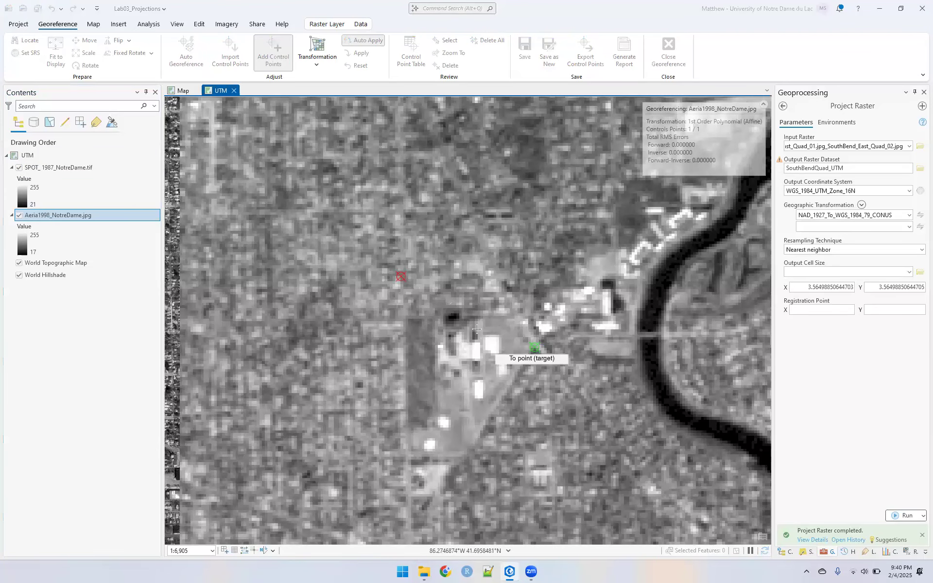
Check the aerial's alignment with the SPOT image around the second control point by toggling the SPOT layer's visibility.
click(22, 171)
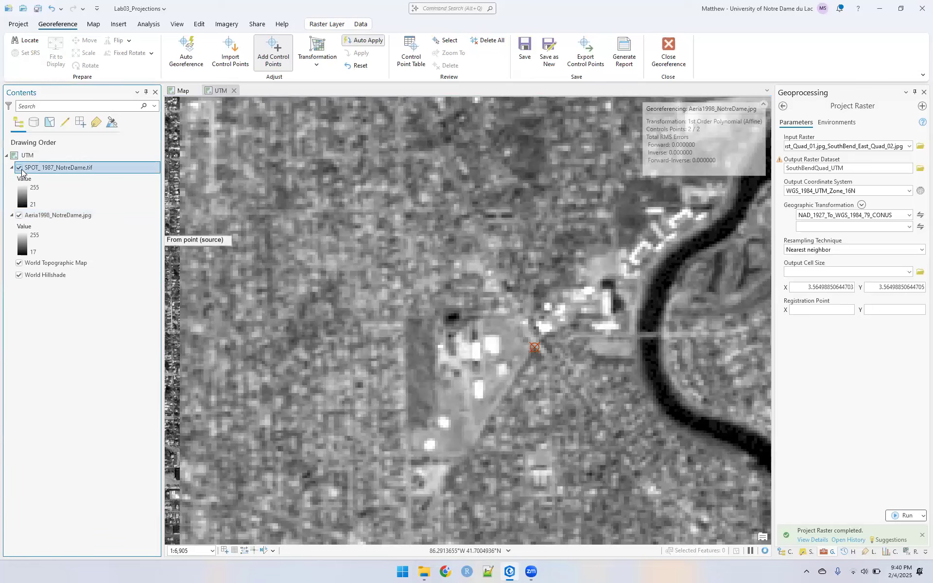
click(18, 169)
click(18, 168)
click(18, 169)
click(18, 169)
click(19, 169)
click(18, 169)
click(18, 168)
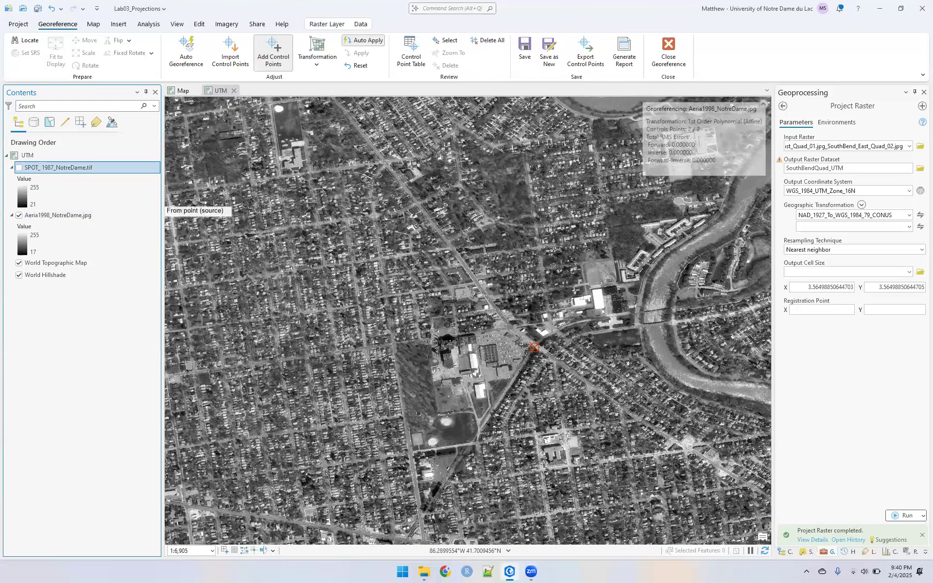
Compare the aerial and the SPOT image around the golf course in the southeast for a shared intersection by toggling the SPOT layer's visibility.
scroll(194, 202, down, 6)
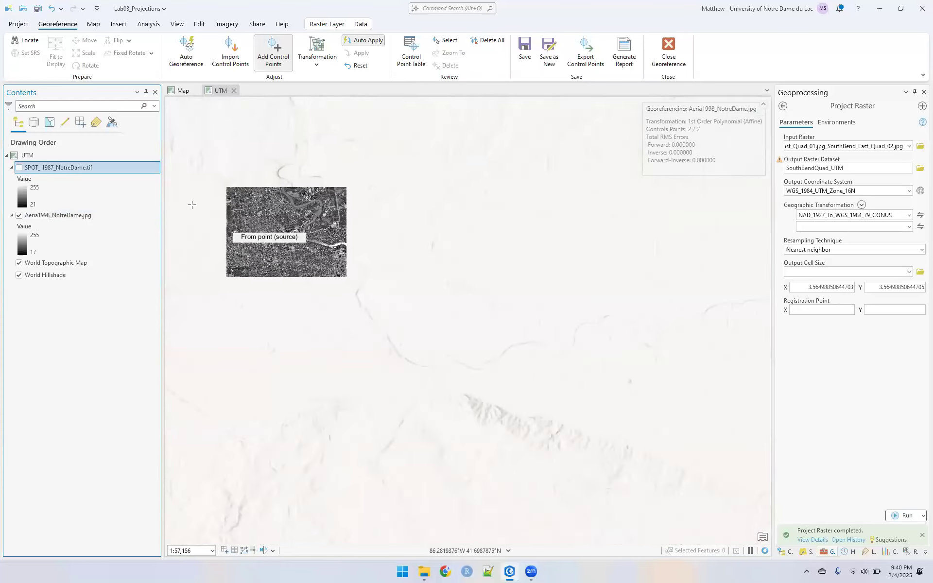
scroll(272, 219, up, 5)
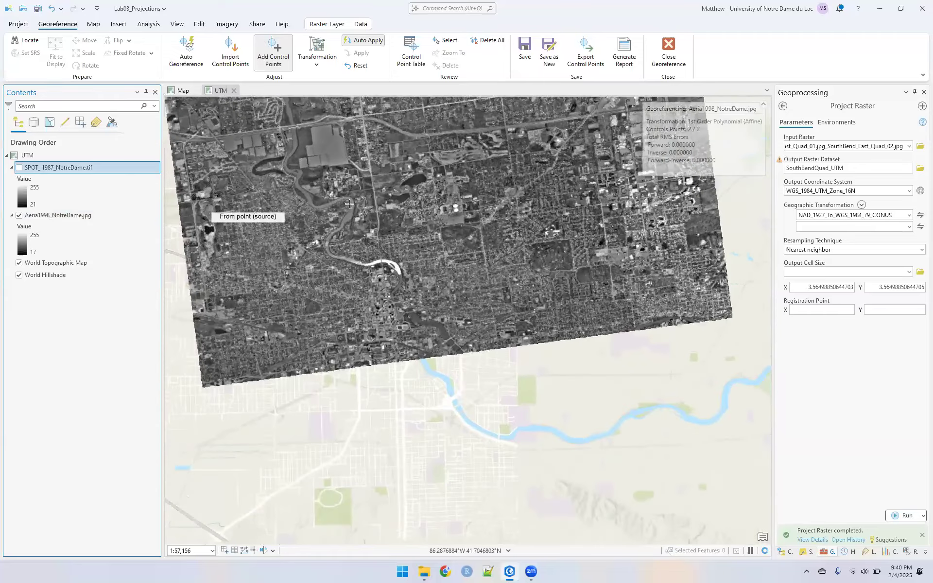
scroll(349, 204, up, 1)
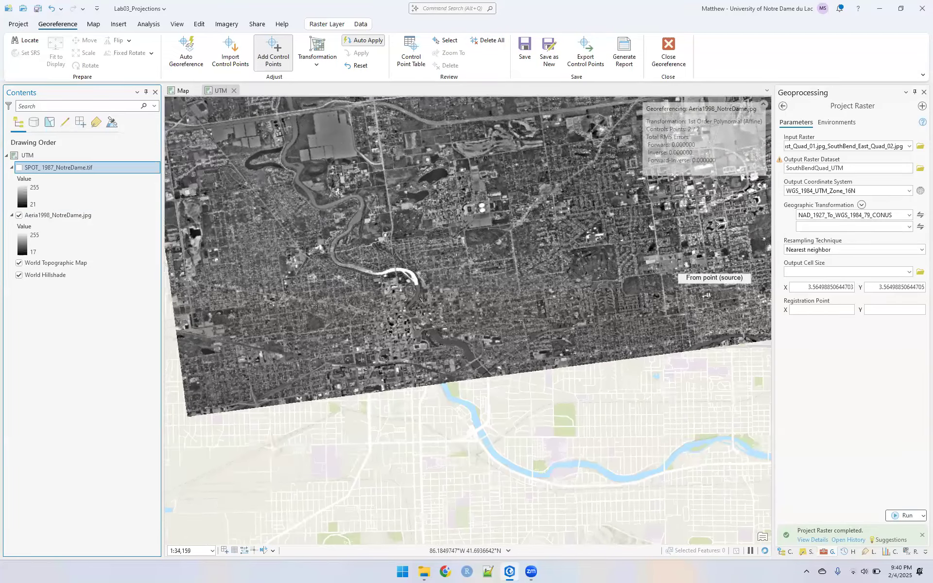
scroll(714, 267, up, 3)
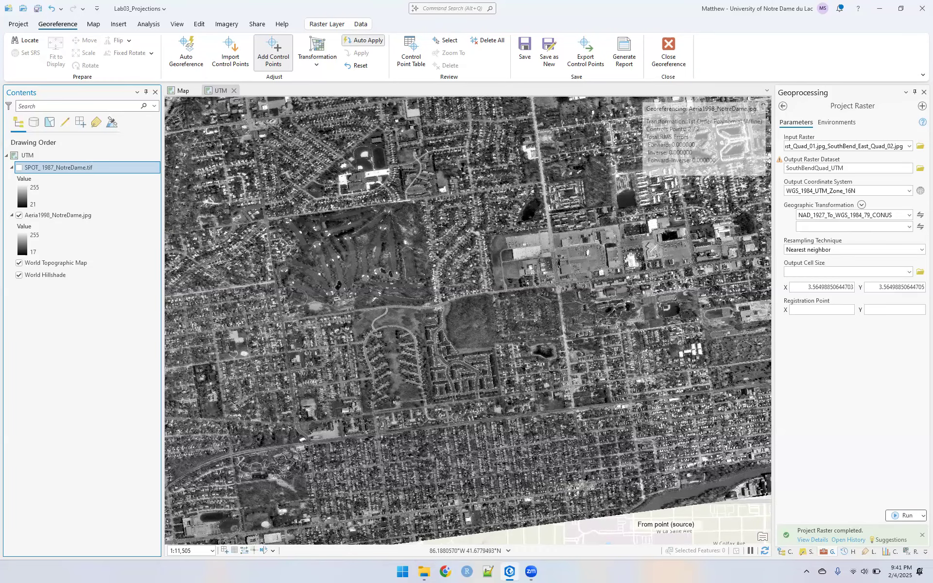
click(19, 168)
click(20, 168)
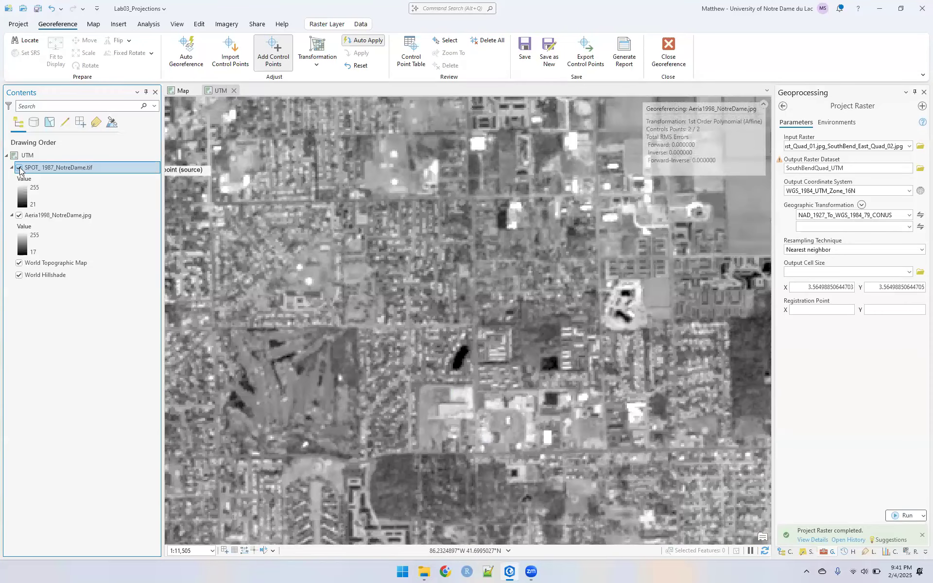
click(20, 168)
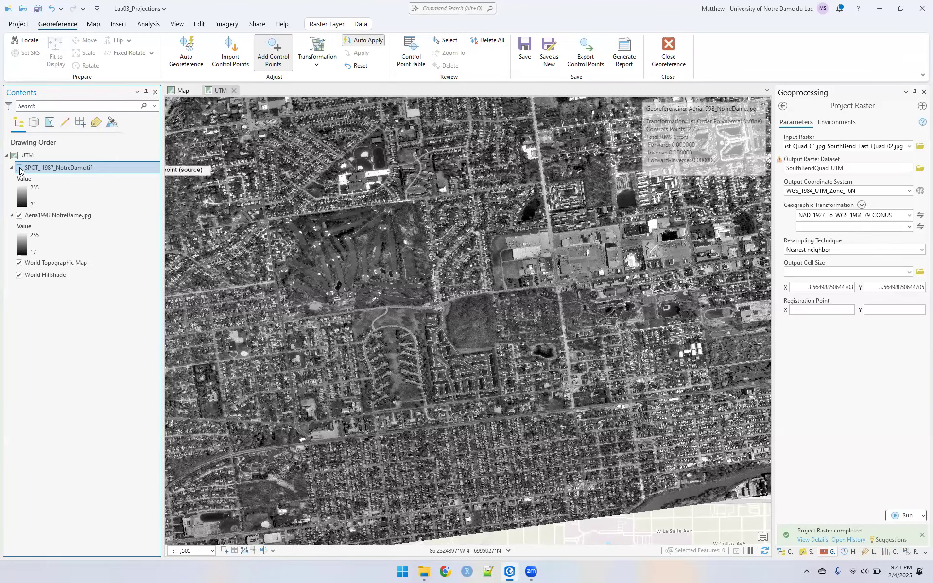
click(19, 169)
click(19, 168)
click(19, 168)
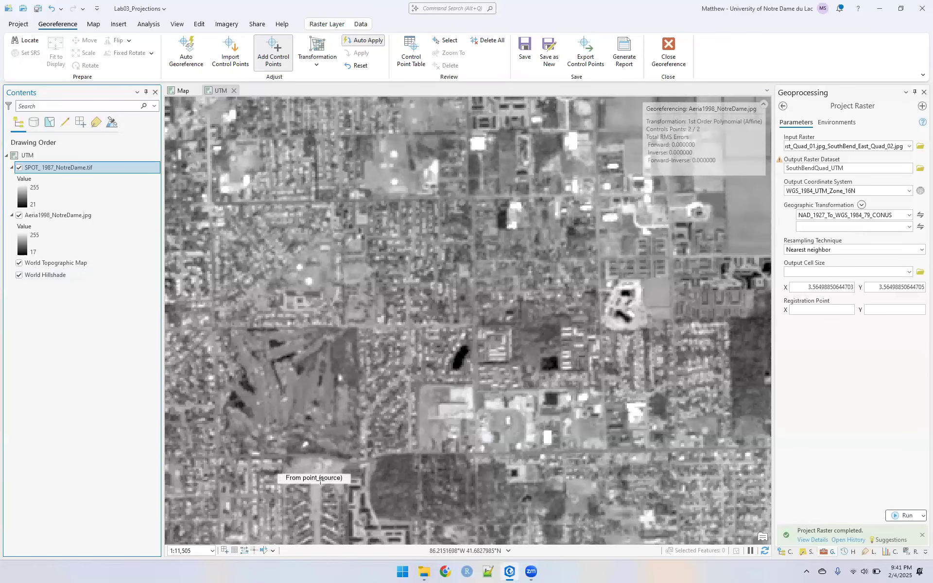
click(19, 168)
click(20, 168)
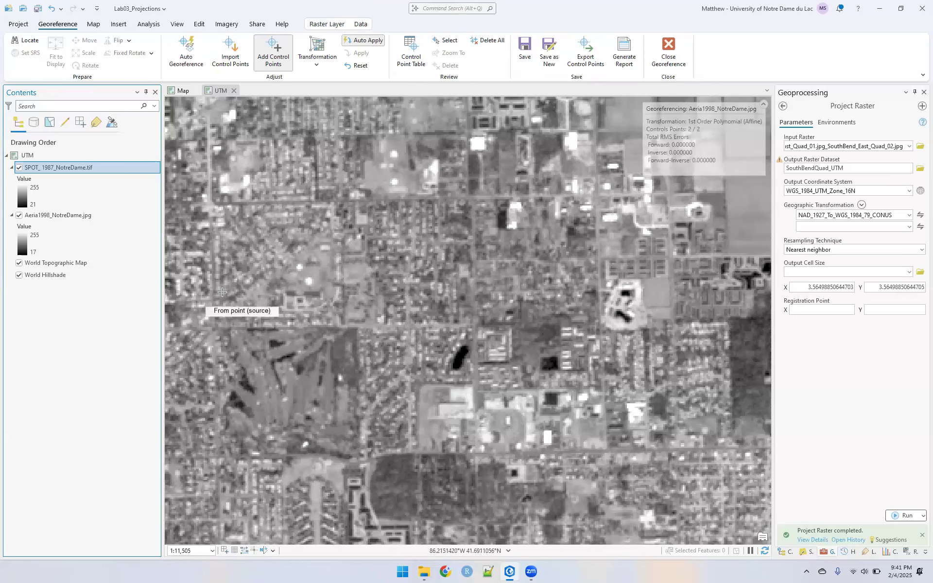
click(19, 168)
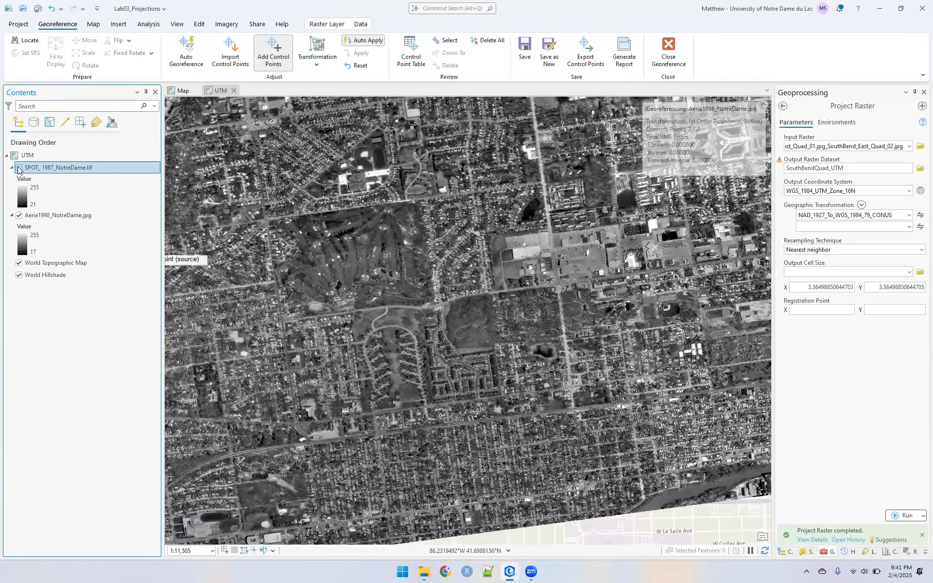
click(18, 168)
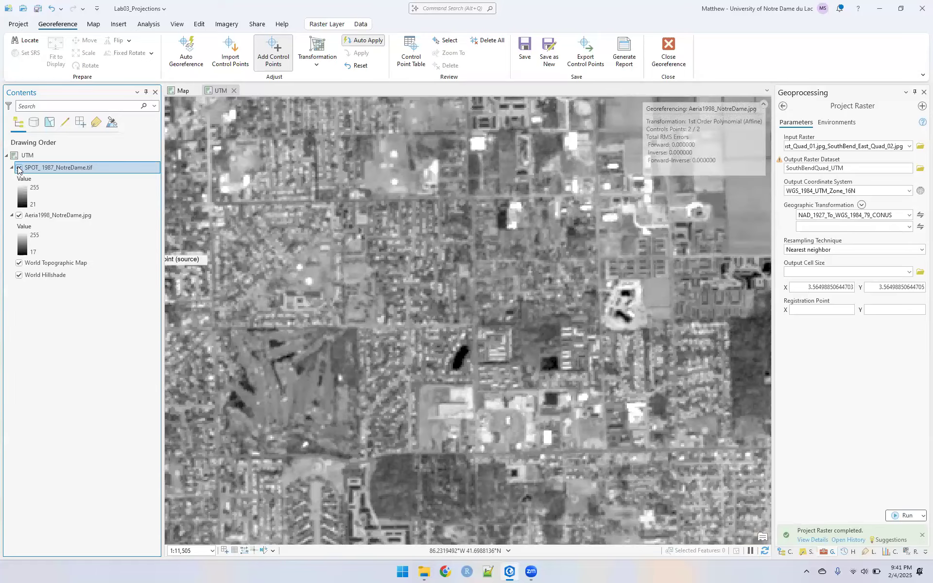
click(19, 168)
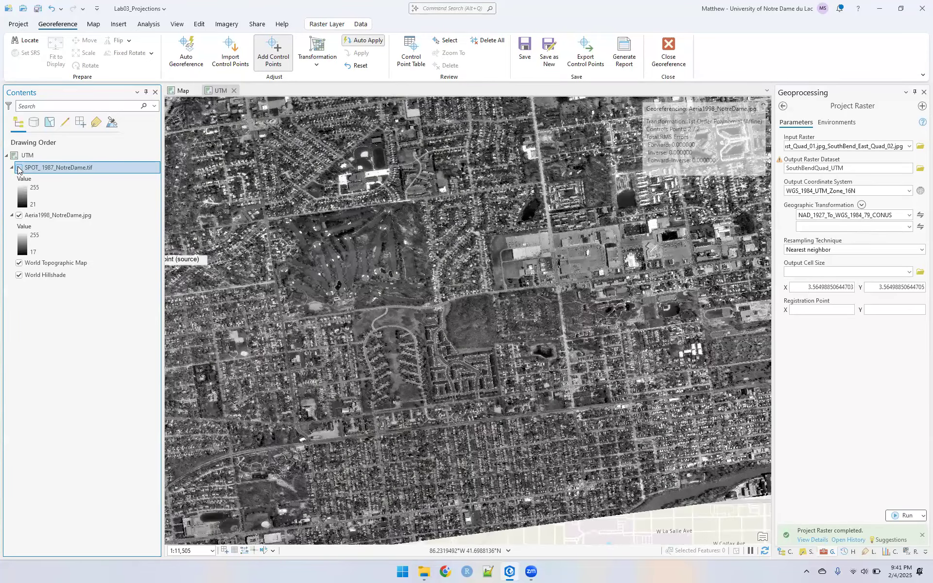
click(18, 168)
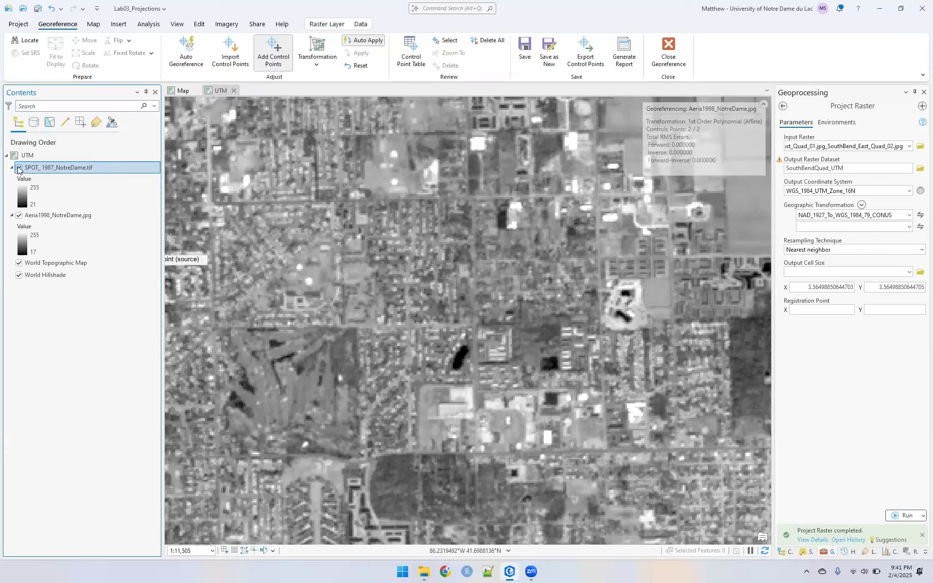
click(19, 168)
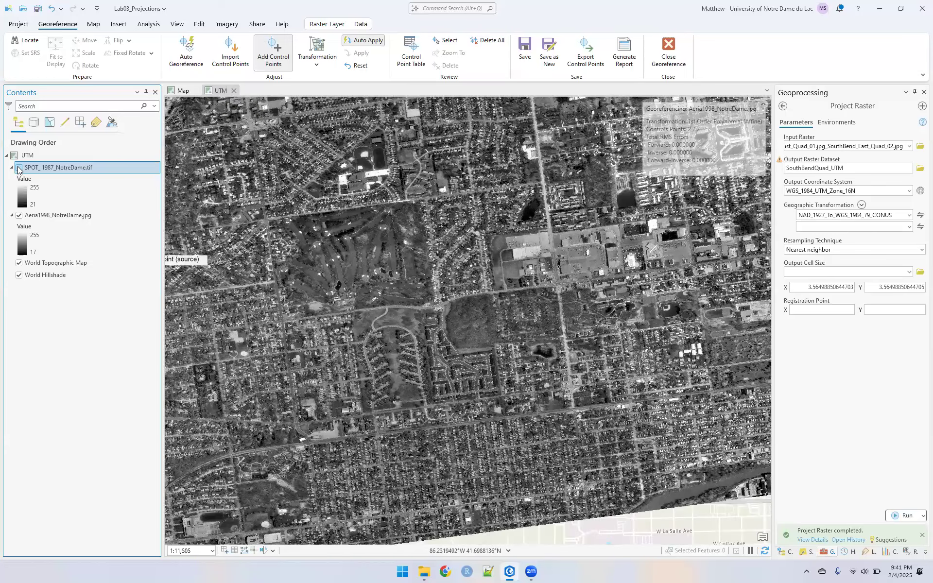
Add the third control point at the golf course's northwest corner, from the aerial to the matching corner on the SPOT image.
click(267, 221)
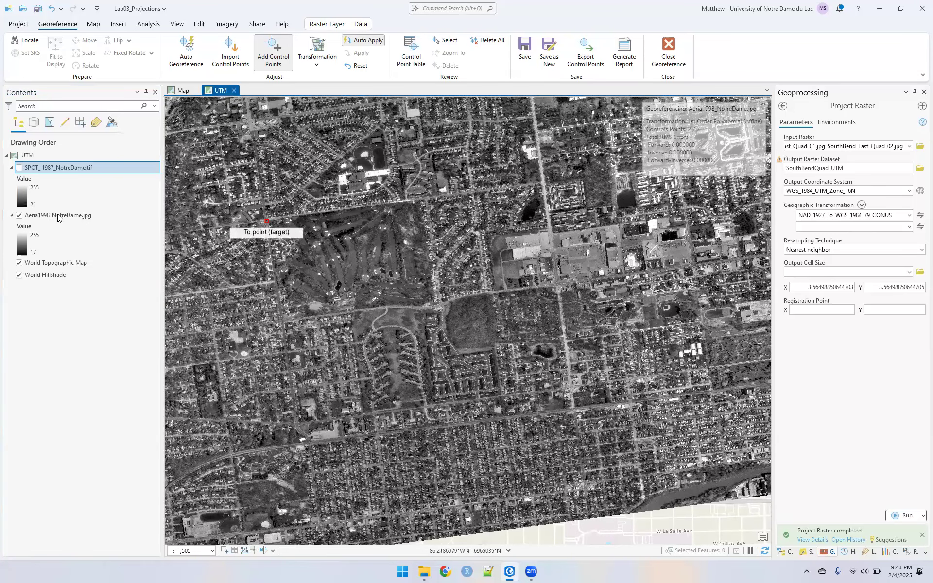
click(19, 168)
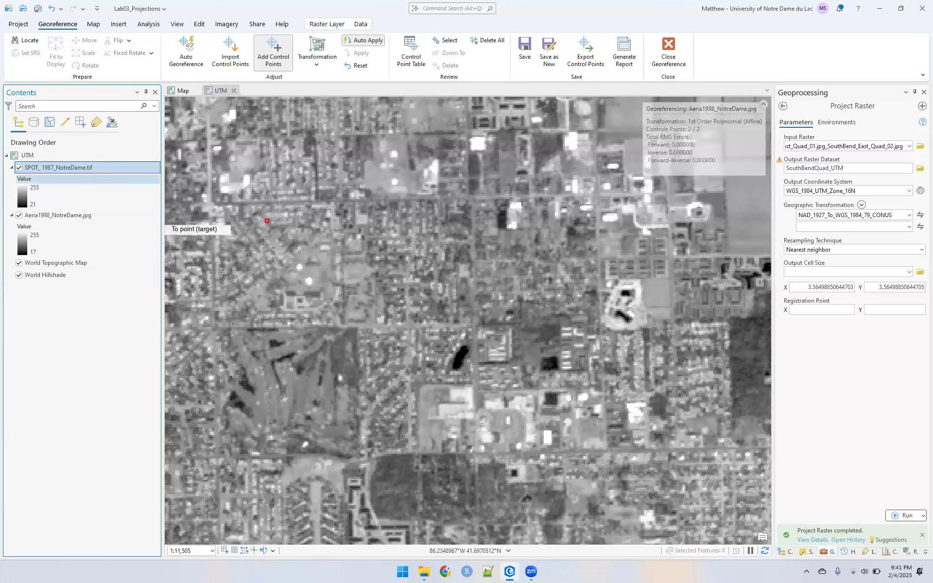
click(214, 329)
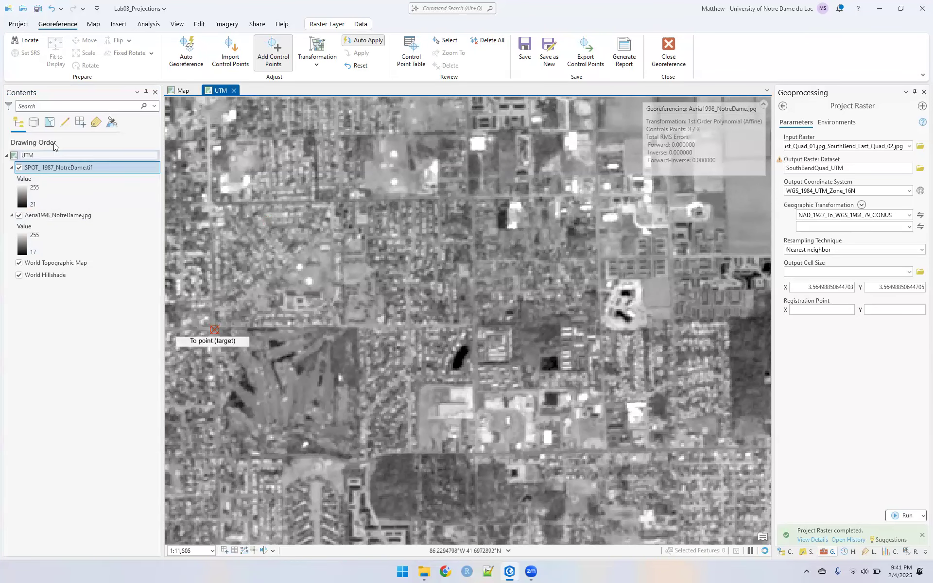
Check the aerial's alignment with the SPOT image around the golf course by toggling the SPOT layer's visibility.
click(19, 167)
click(19, 168)
click(19, 168)
click(19, 167)
click(19, 168)
click(19, 168)
click(19, 168)
click(19, 168)
click(19, 167)
Compare the aerial and the SPOT image in the northeast around Interstate 80 for a shared intersection by toggling the SPOT layer's visibility.
click(388, 222)
scroll(387, 222, down, 5)
scroll(475, 205, up, 2)
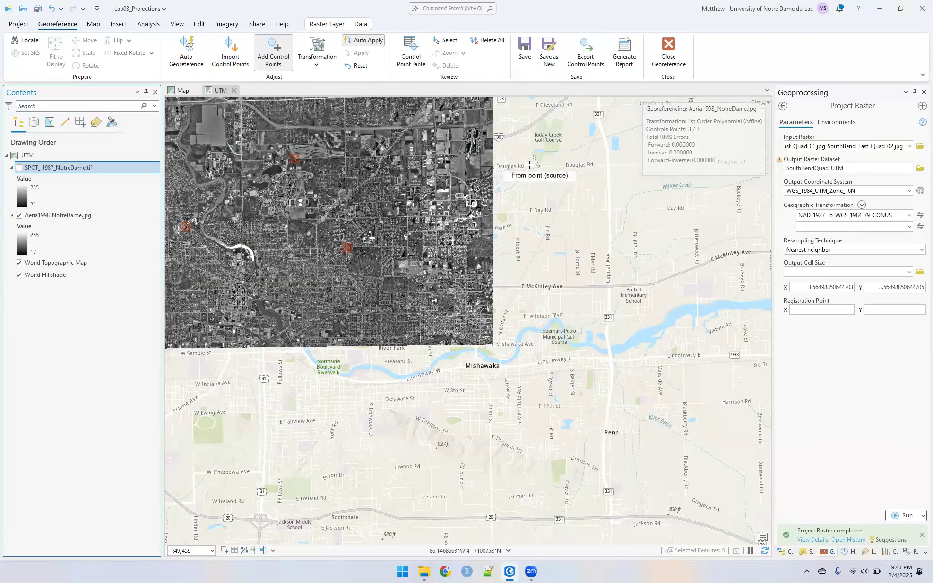
key(Up)
key(Up)
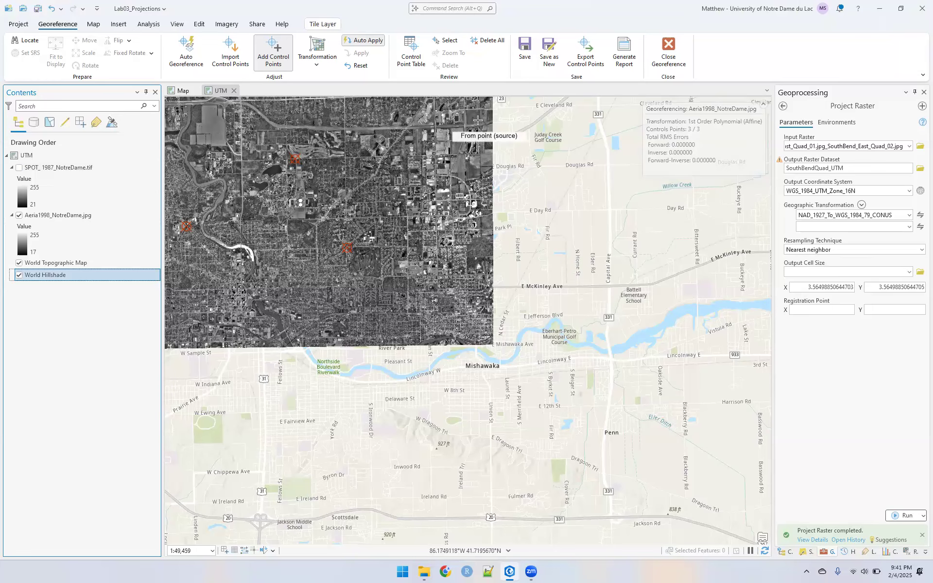
scroll(478, 119, up, 1)
scroll(478, 119, up, 4)
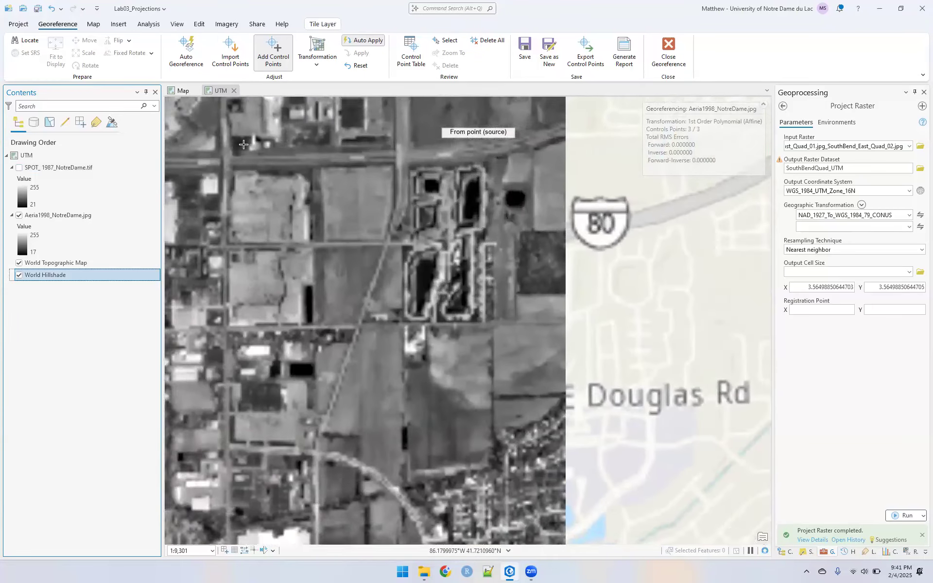
click(19, 169)
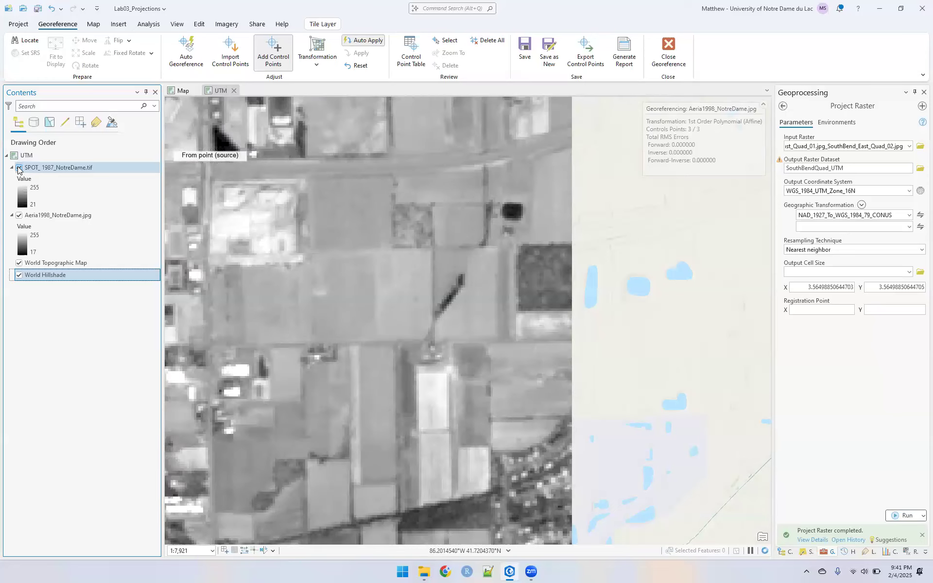
click(19, 169)
click(19, 168)
click(19, 169)
click(19, 168)
click(18, 169)
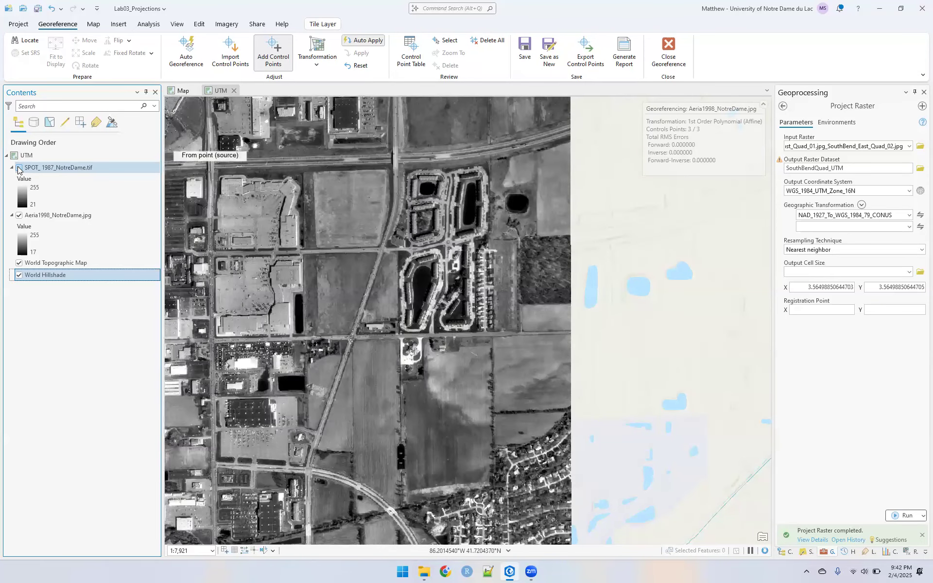
click(19, 169)
click(19, 168)
click(19, 168)
click(19, 168)
click(19, 168)
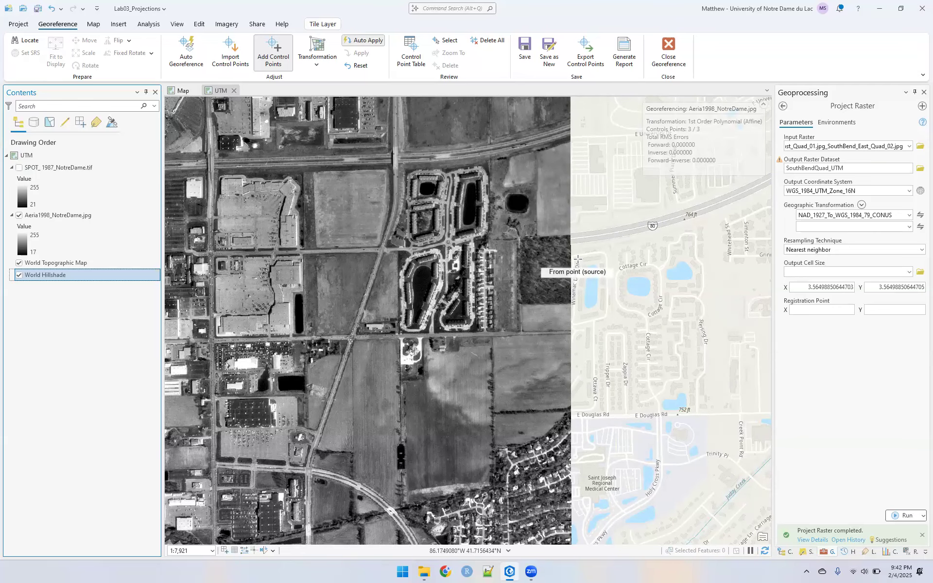
Add the fourth control point at the road junction north of the large shopping complex above Interstate 80, from the aerial to the SPOT image.
scroll(578, 260, down, 3)
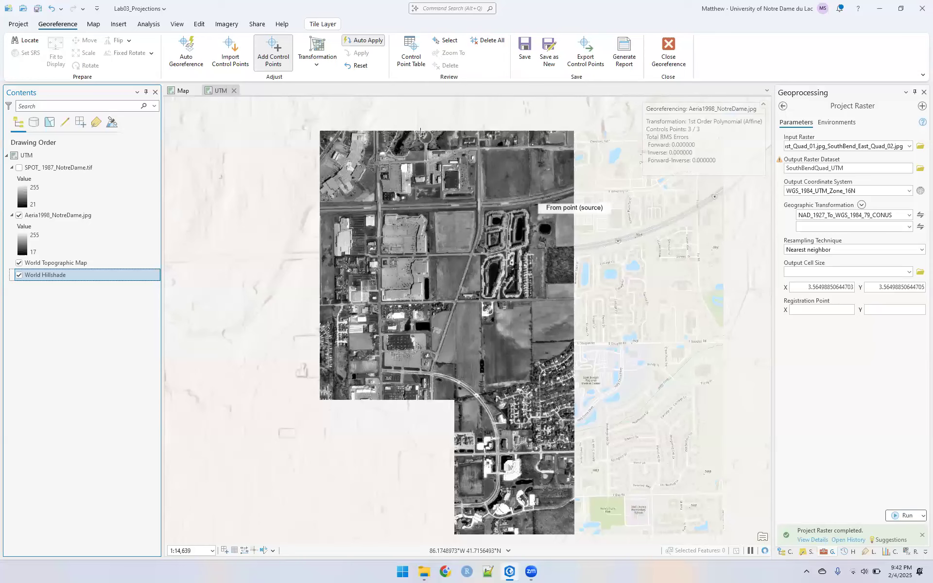
click(19, 168)
click(19, 168)
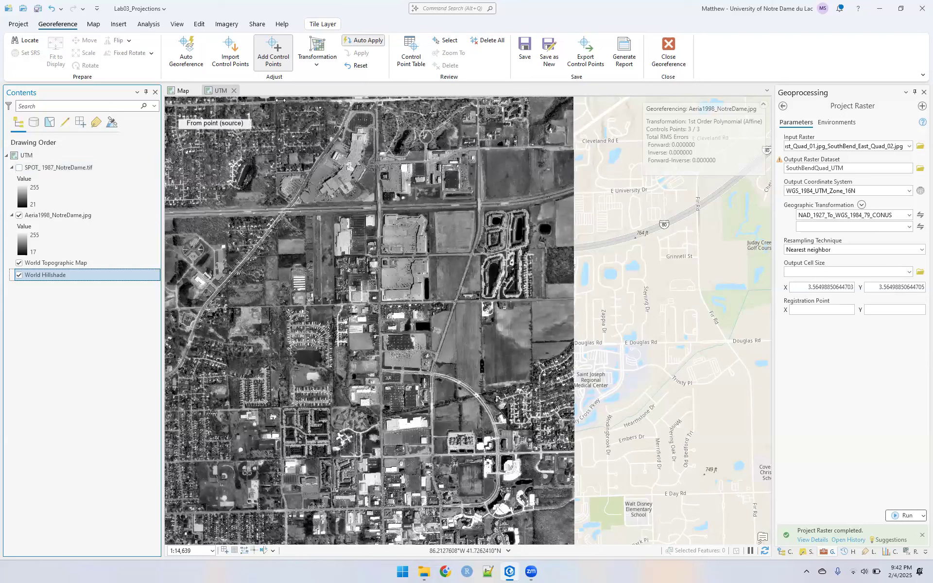
click(351, 103)
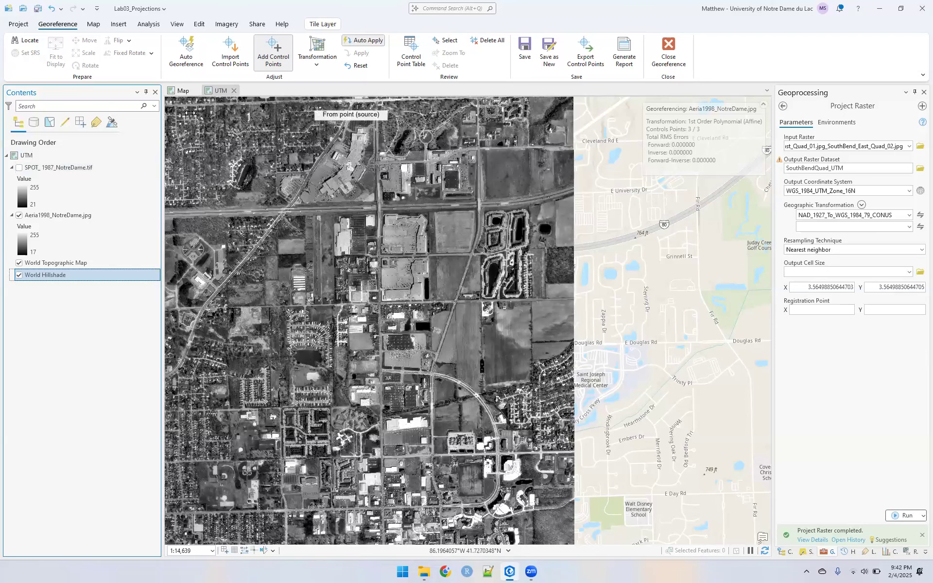
click(19, 168)
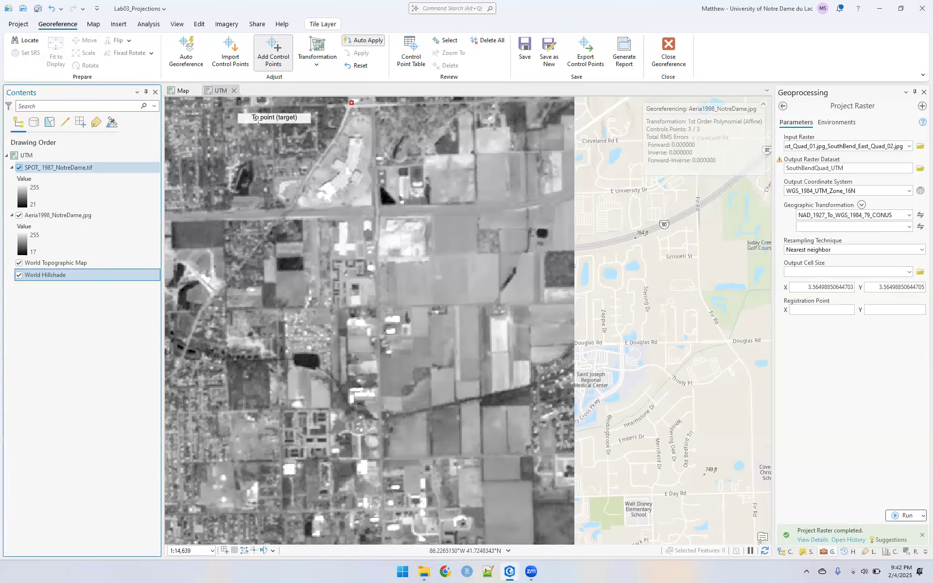
click(349, 104)
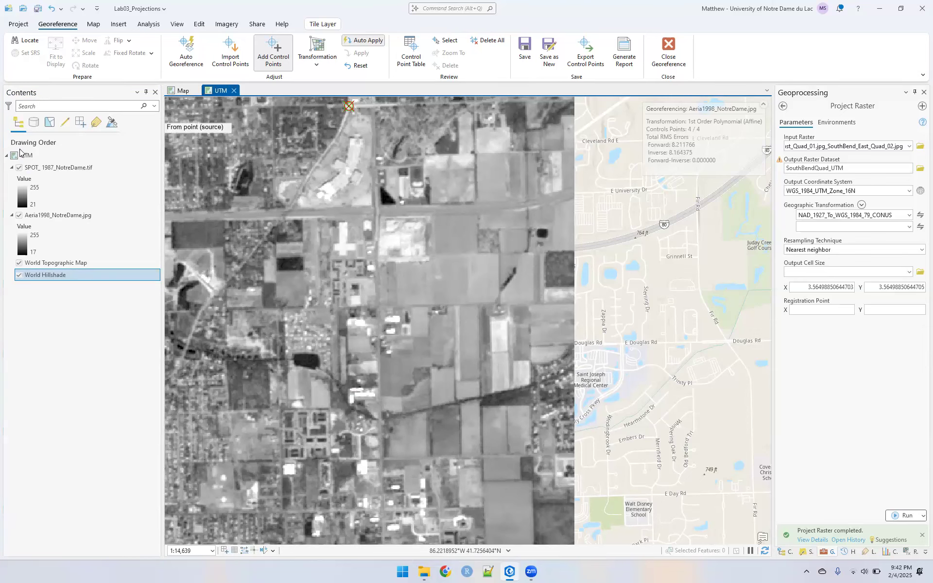
Save the aerial's georeferencing, look at the save-as-new export settings, and close the georeferencing session.
scroll(290, 198, down, 5)
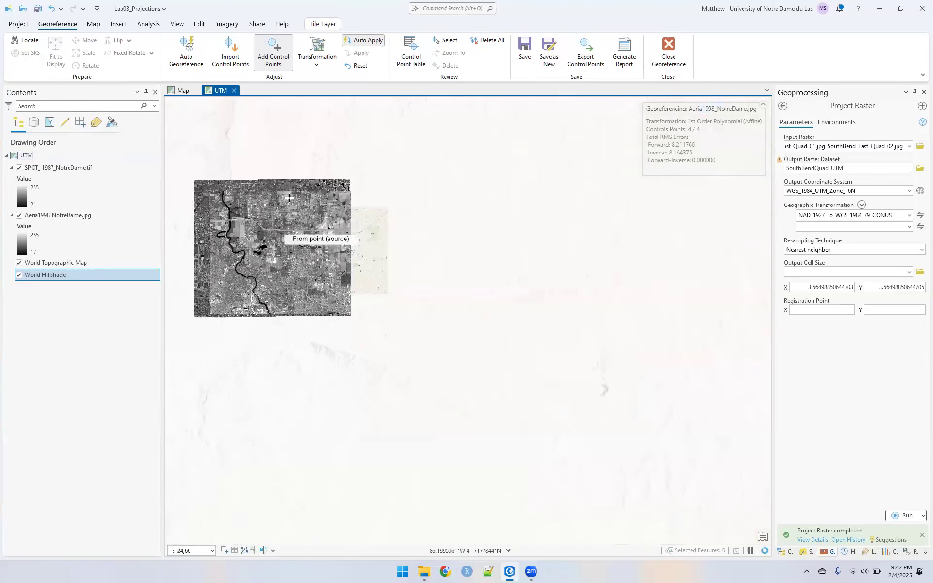
click(525, 48)
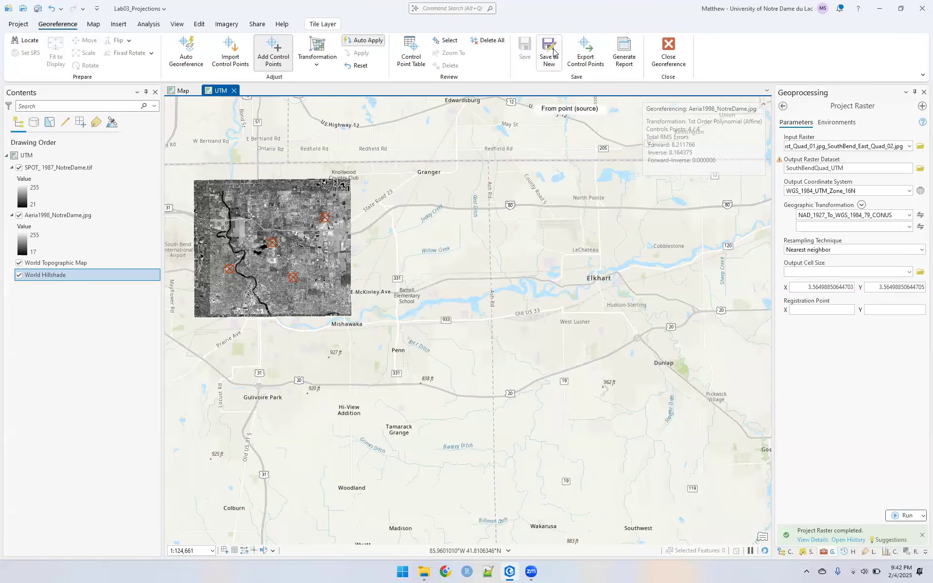
click(549, 51)
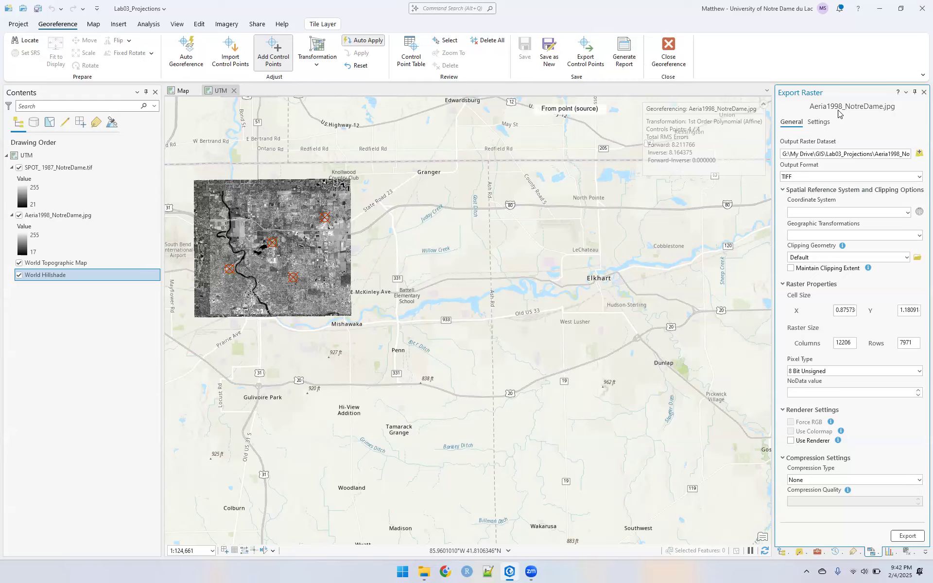
click(669, 59)
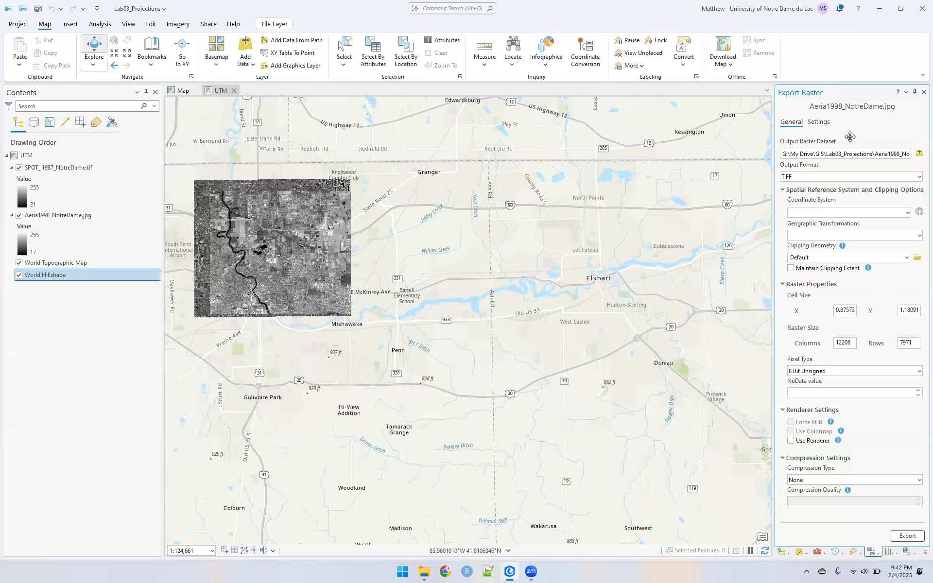
Add Parks_Outlines.shp from the Lab03_Projections folder to the UTM map.
click(102, 23)
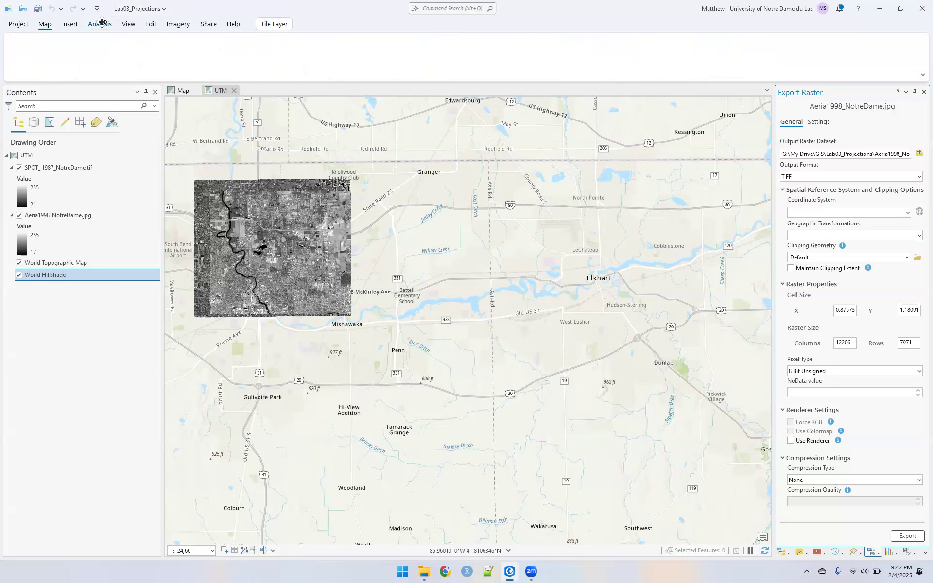
click(134, 49)
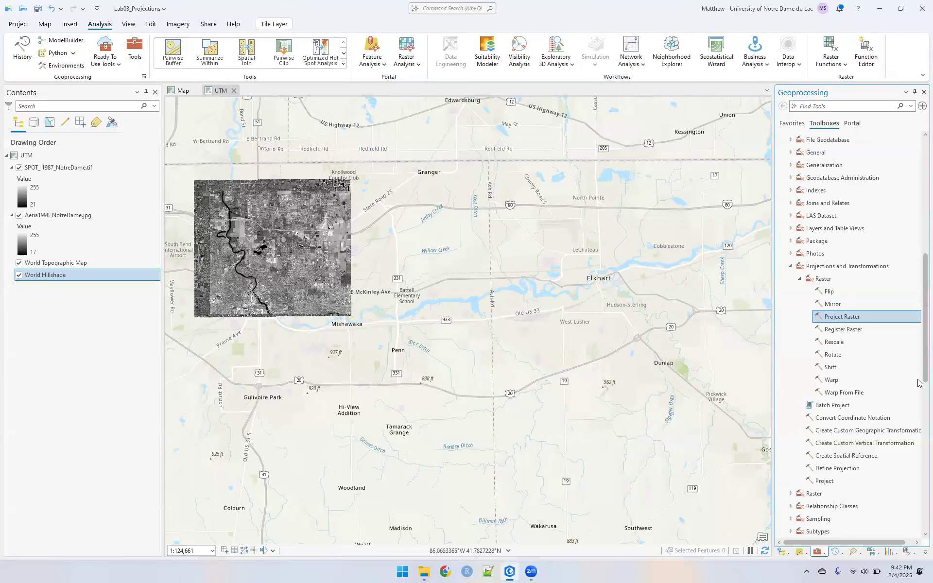
click(781, 552)
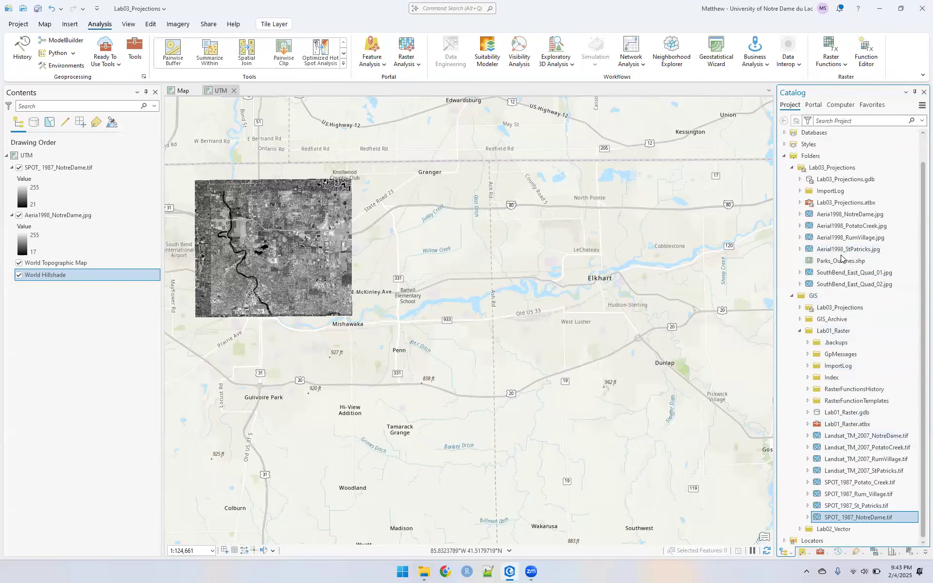
drag(844, 261, 632, 262)
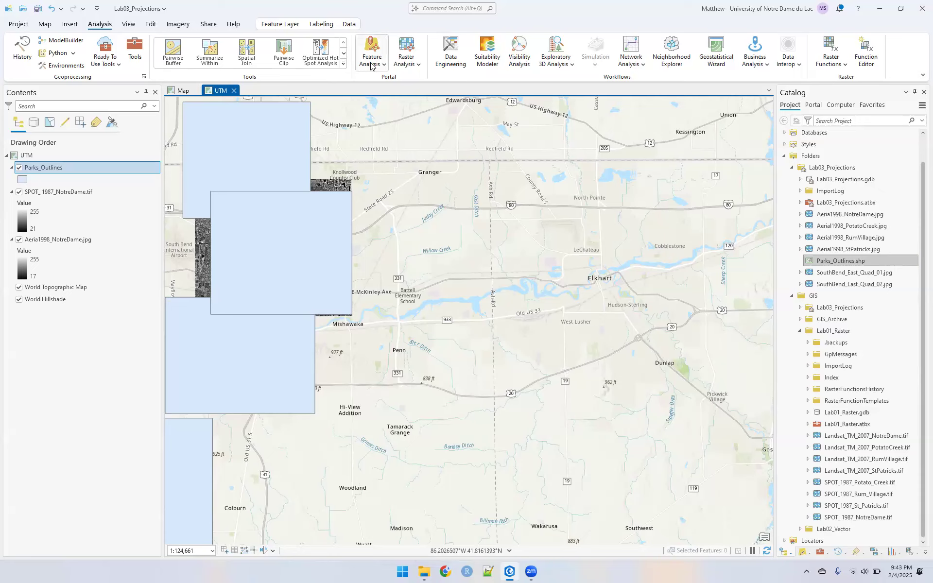
Select the Parks_Outlines rectangle that covers the Notre Dame aerial.
click(46, 25)
click(344, 51)
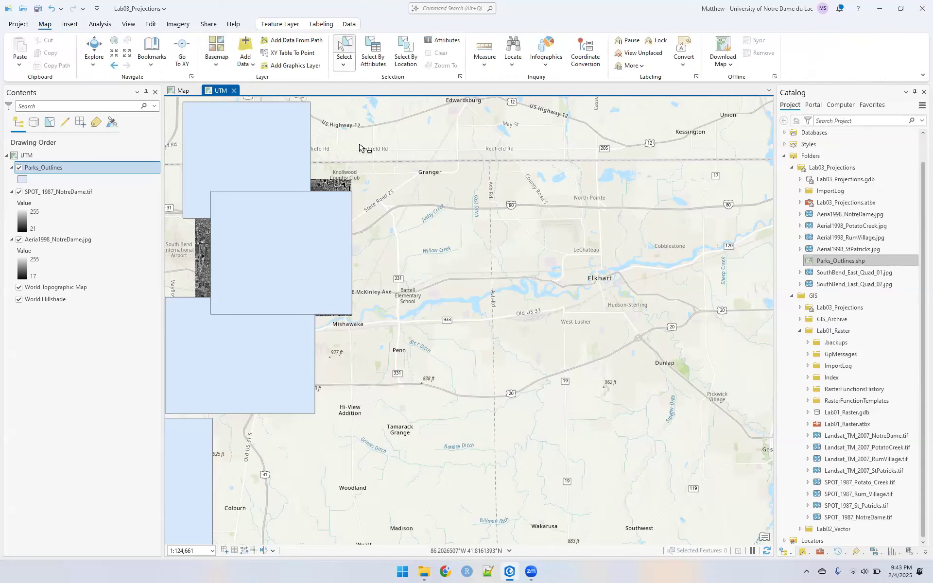
click(335, 215)
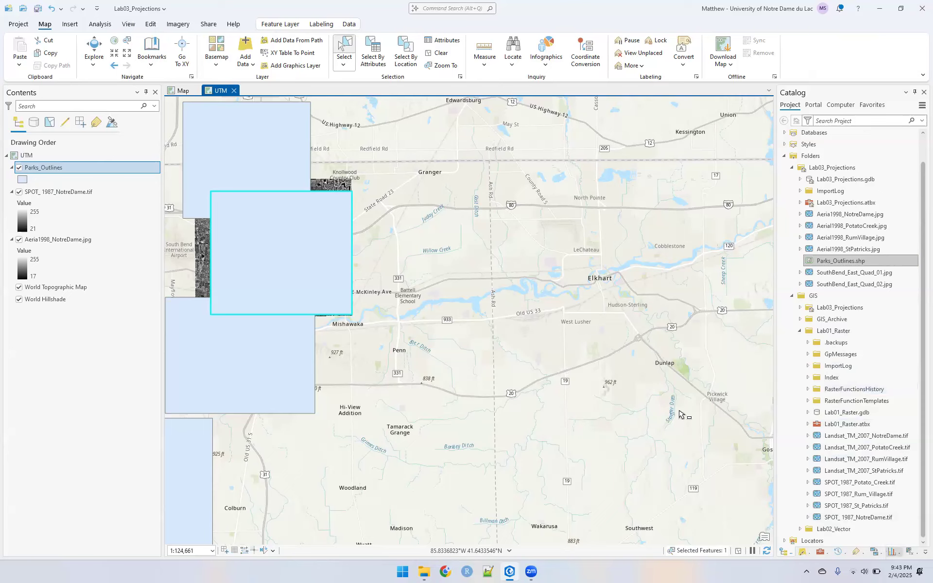
Open the raster functions and mark the search term "mosaic" for replacement.
click(105, 26)
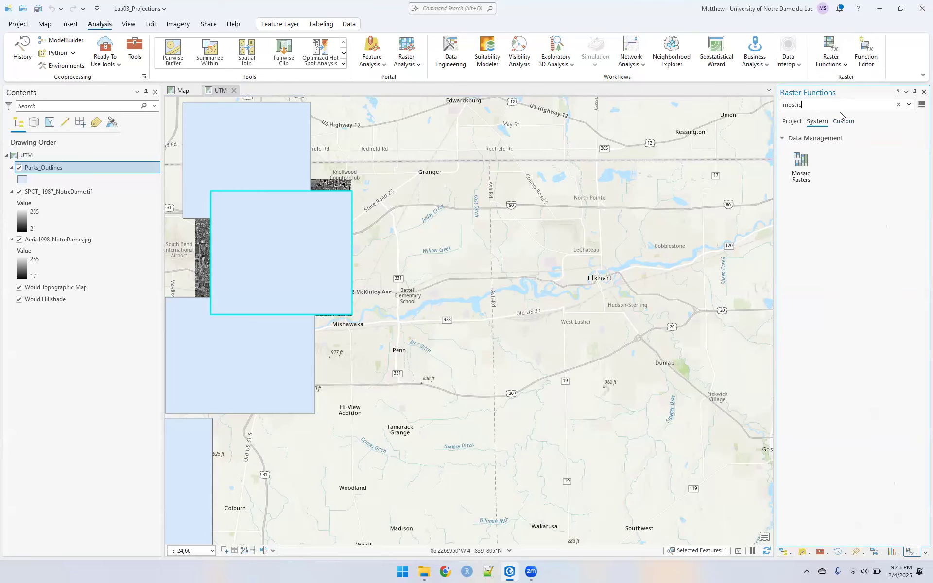
double_click(794, 107)
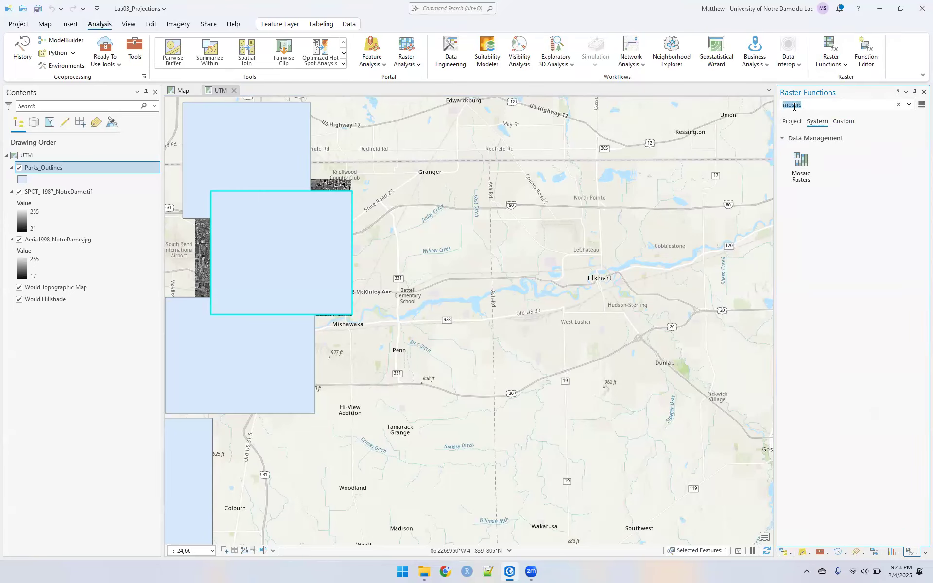